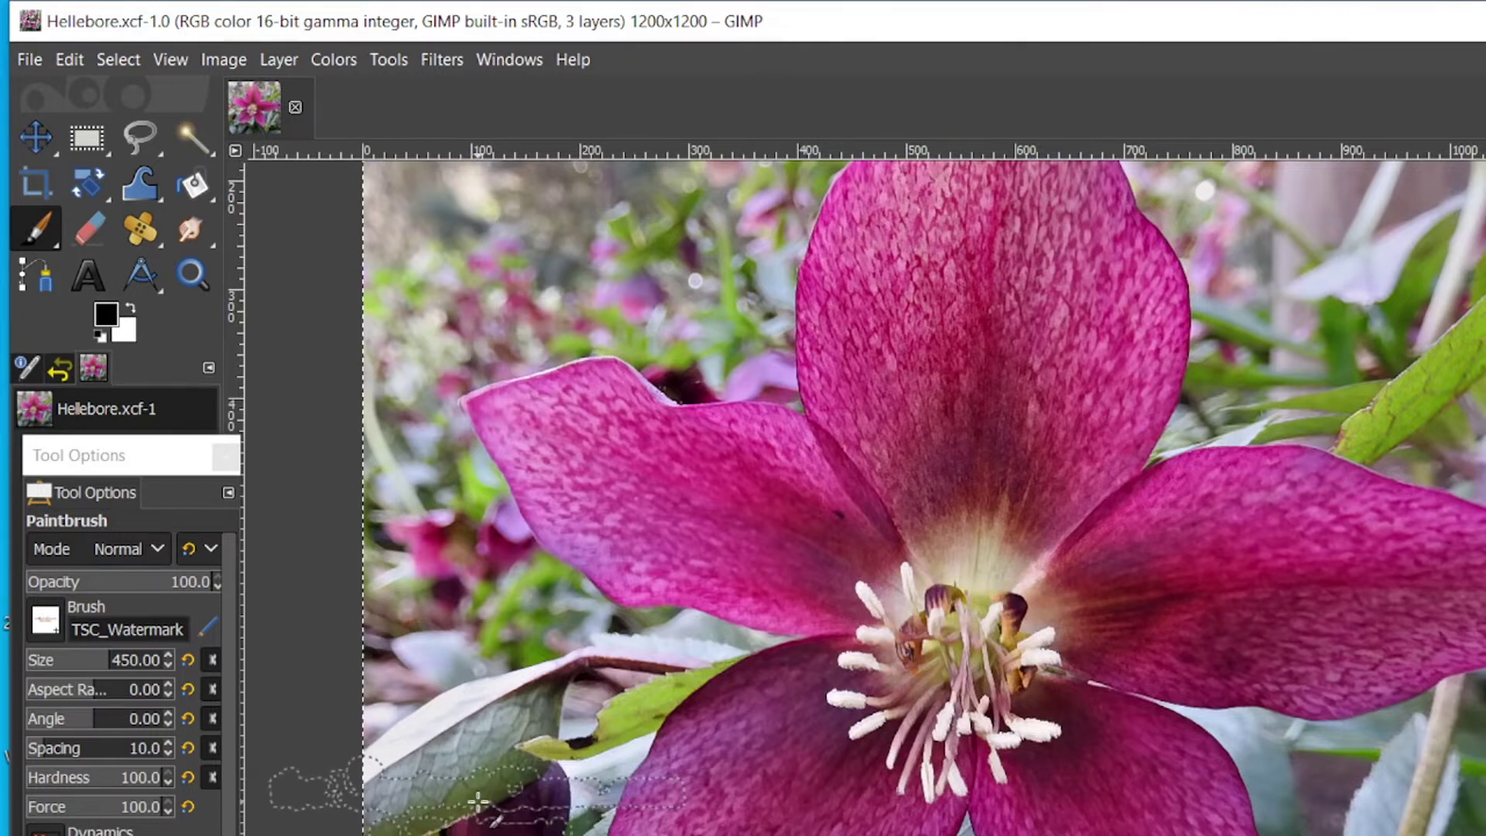
Step: Zoom out on the hellebore photo and show the Filters menu categories
scroll(478, 800, "down", 2)
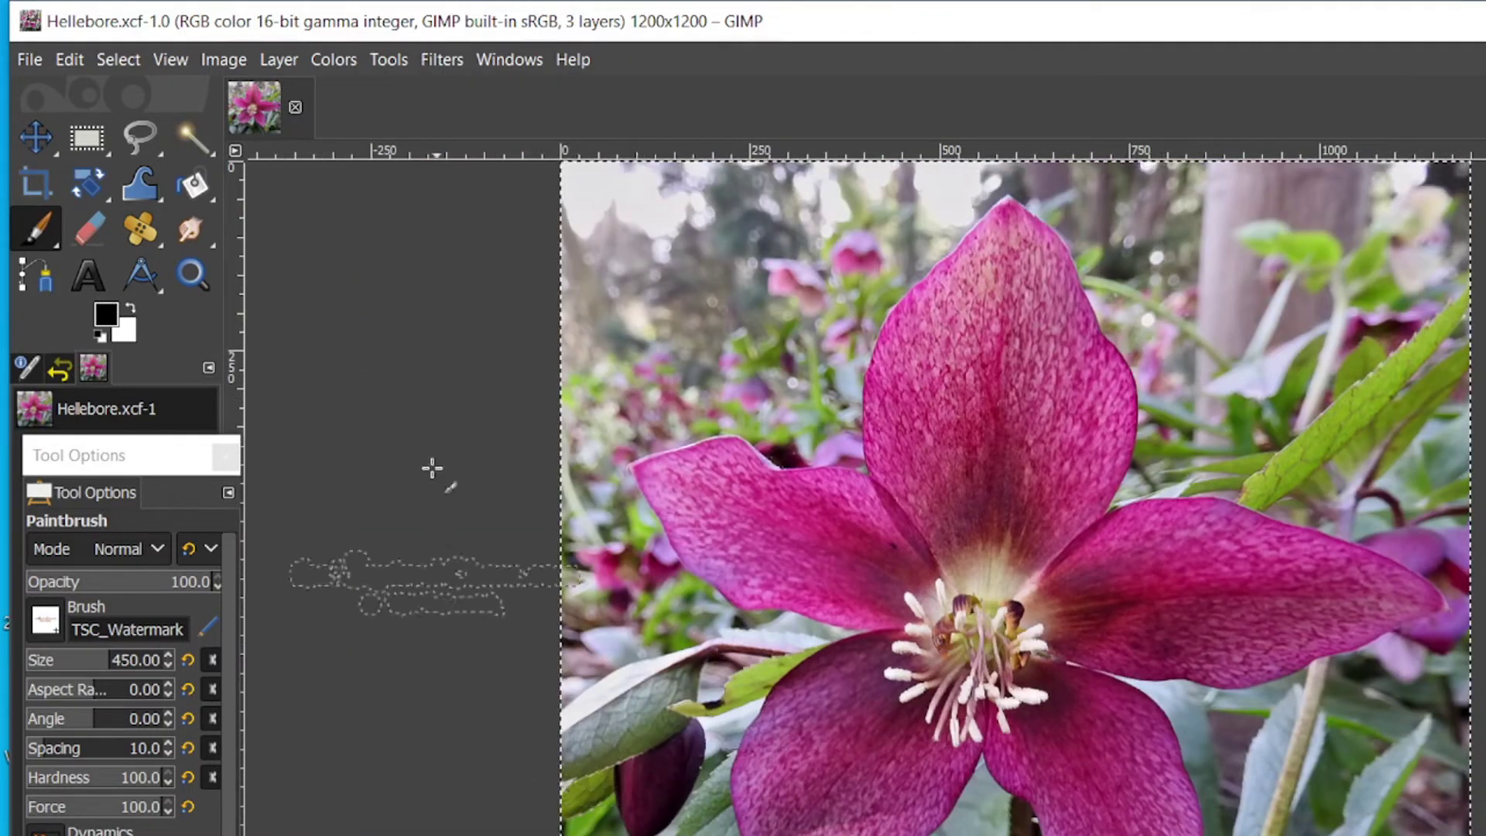
left_click(435, 62)
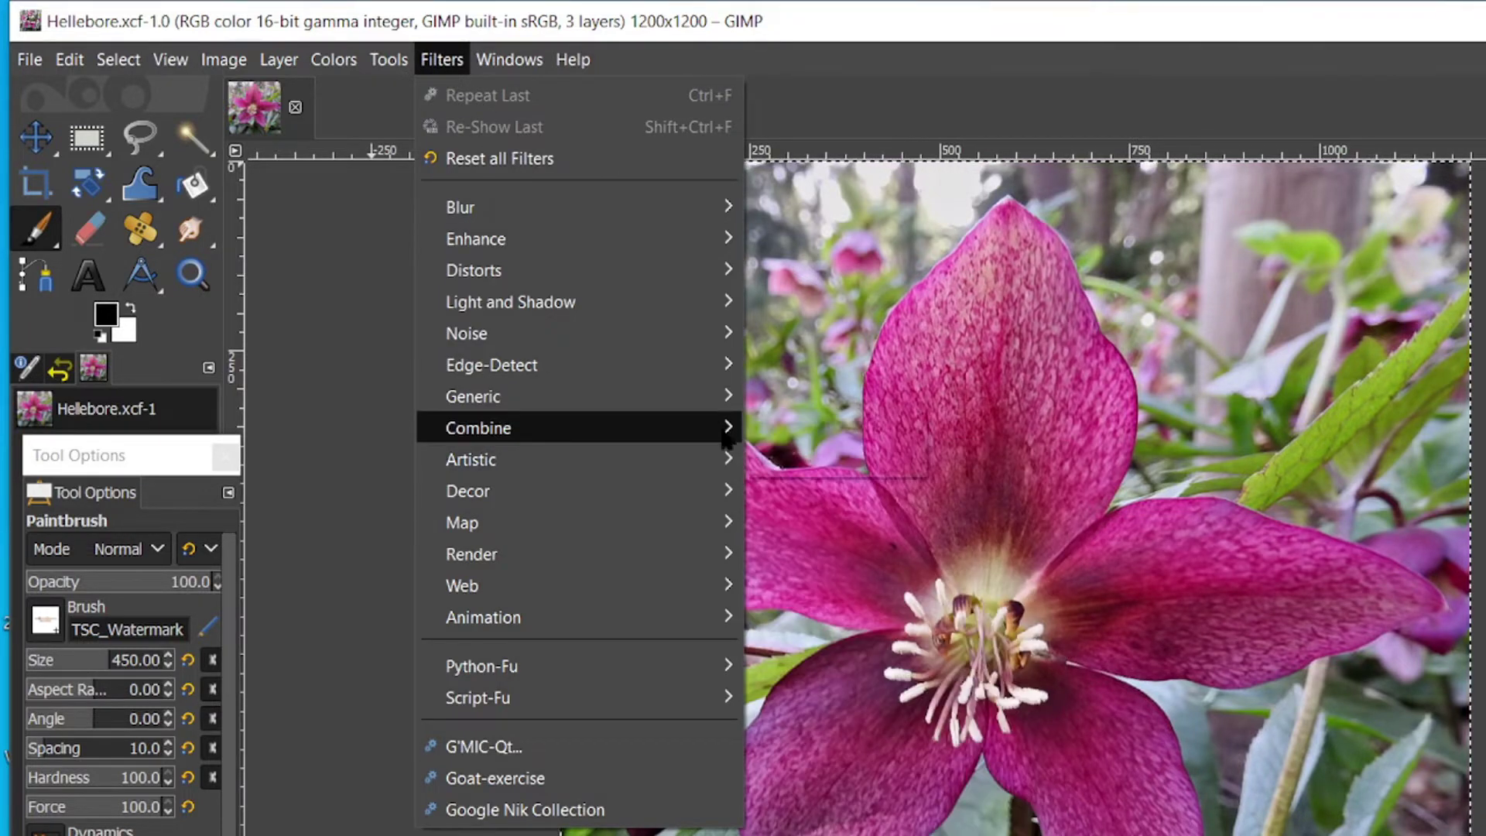
Step: Launch Filters > Artistic > Oilify on the hellebore, previewing Mask Radius 4, Exponent 8, 128 intensities
mouse_move(737, 469)
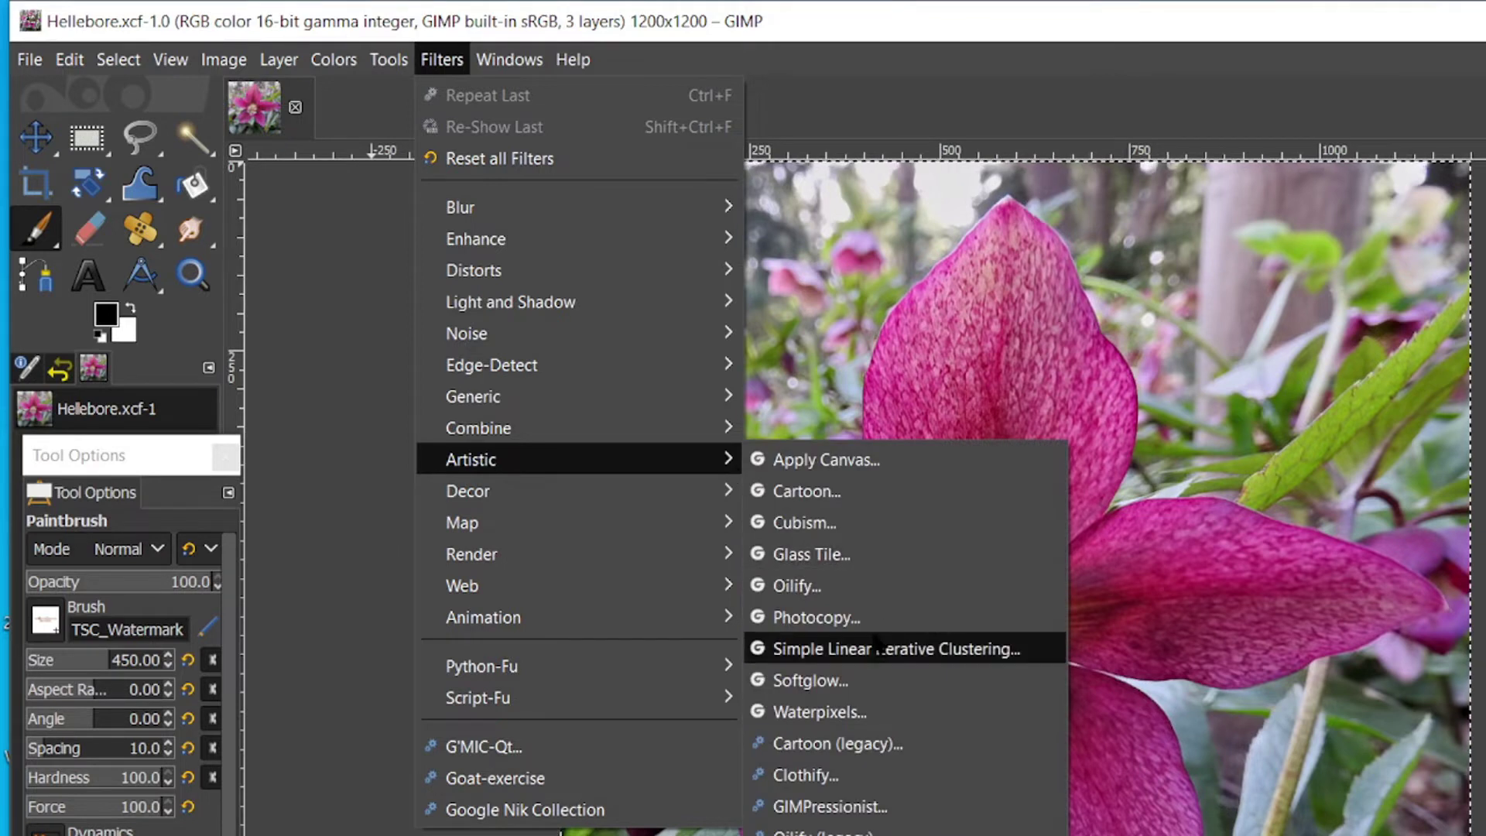
left_click(859, 587)
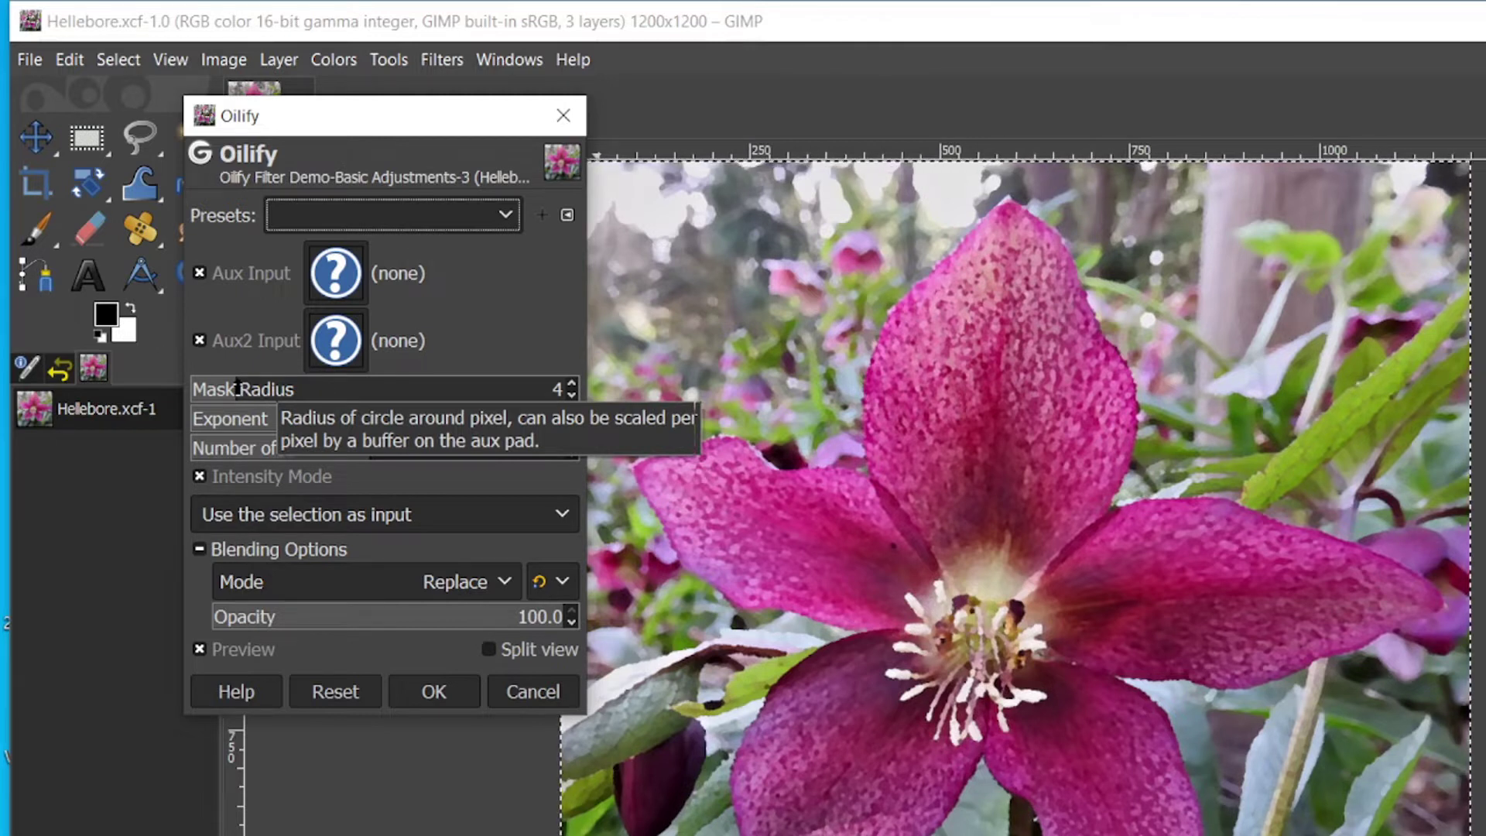
left_click_drag(238, 389, 188, 387)
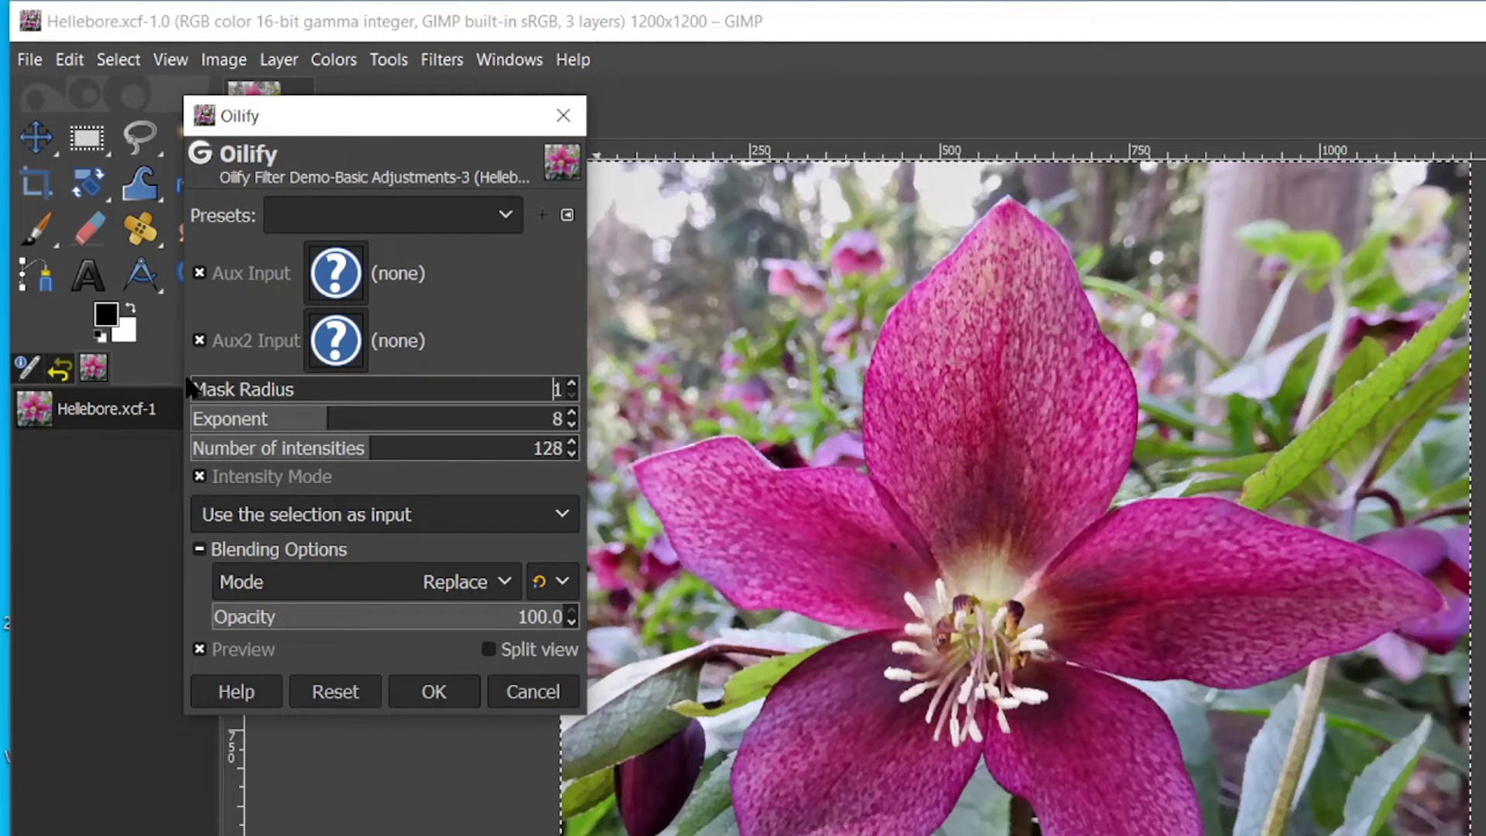
left_click(370, 388)
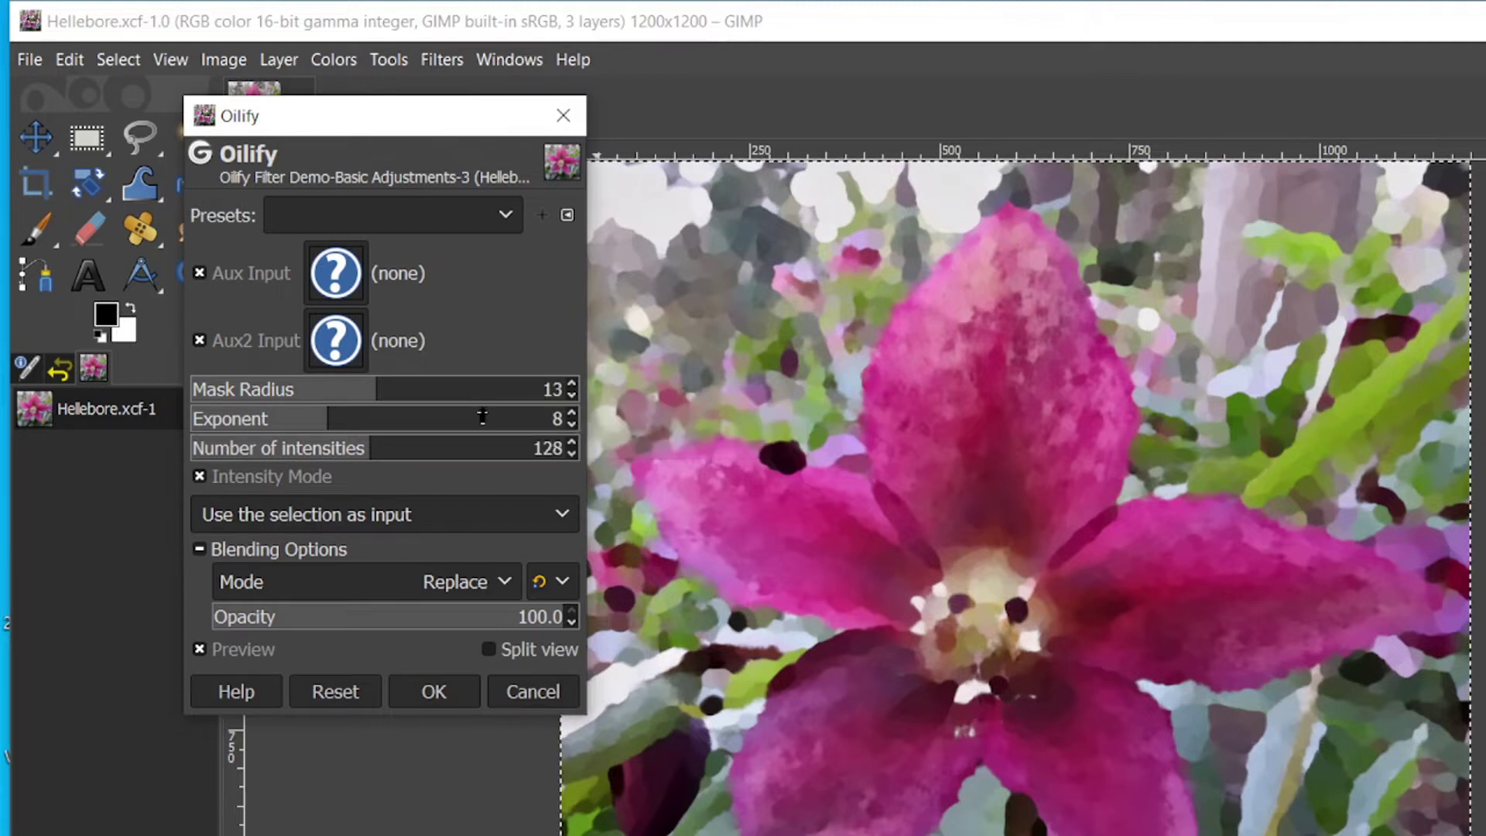
left_click(491, 387)
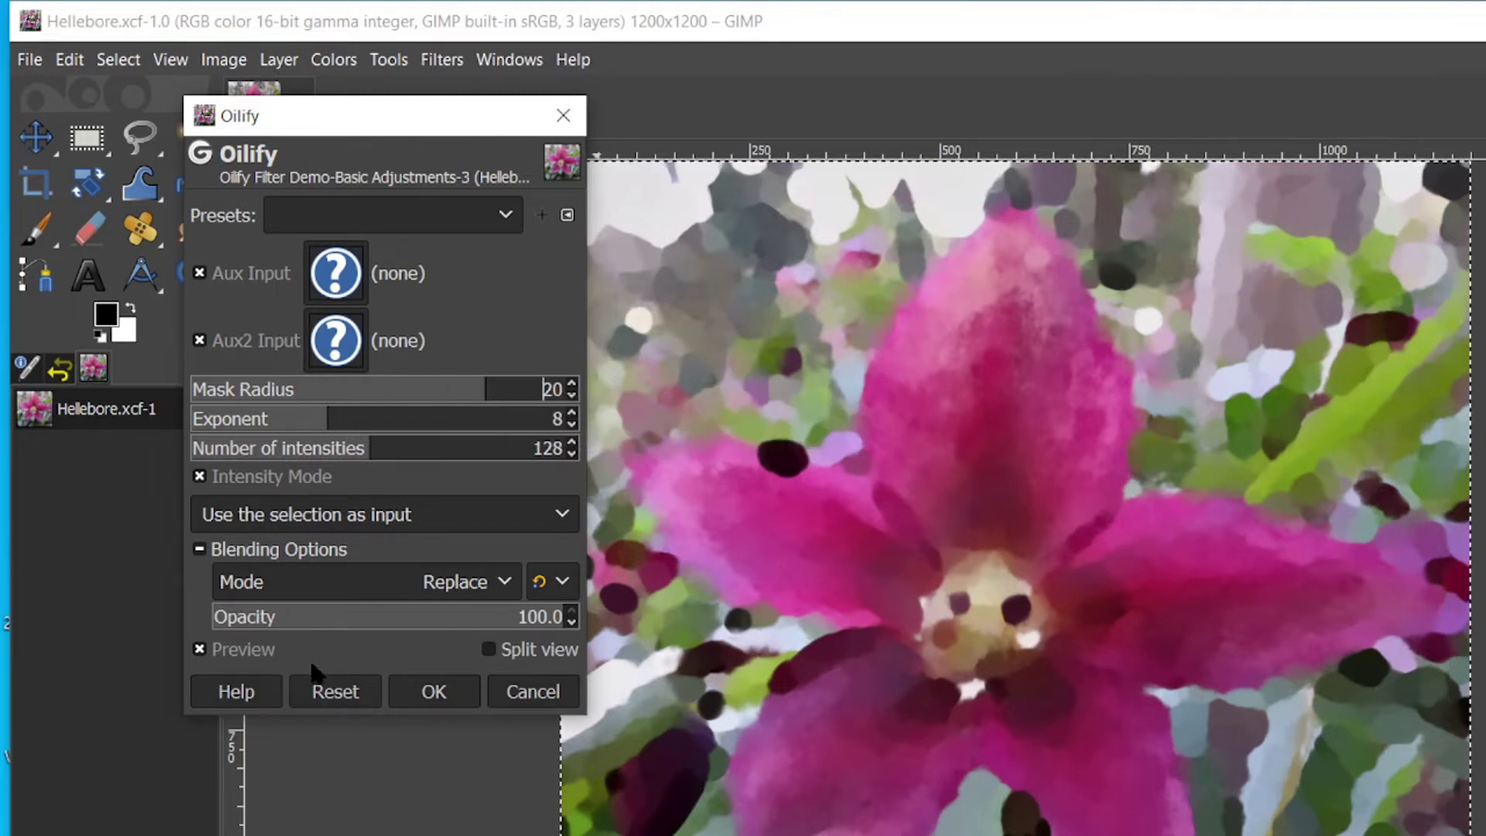
left_click(329, 689)
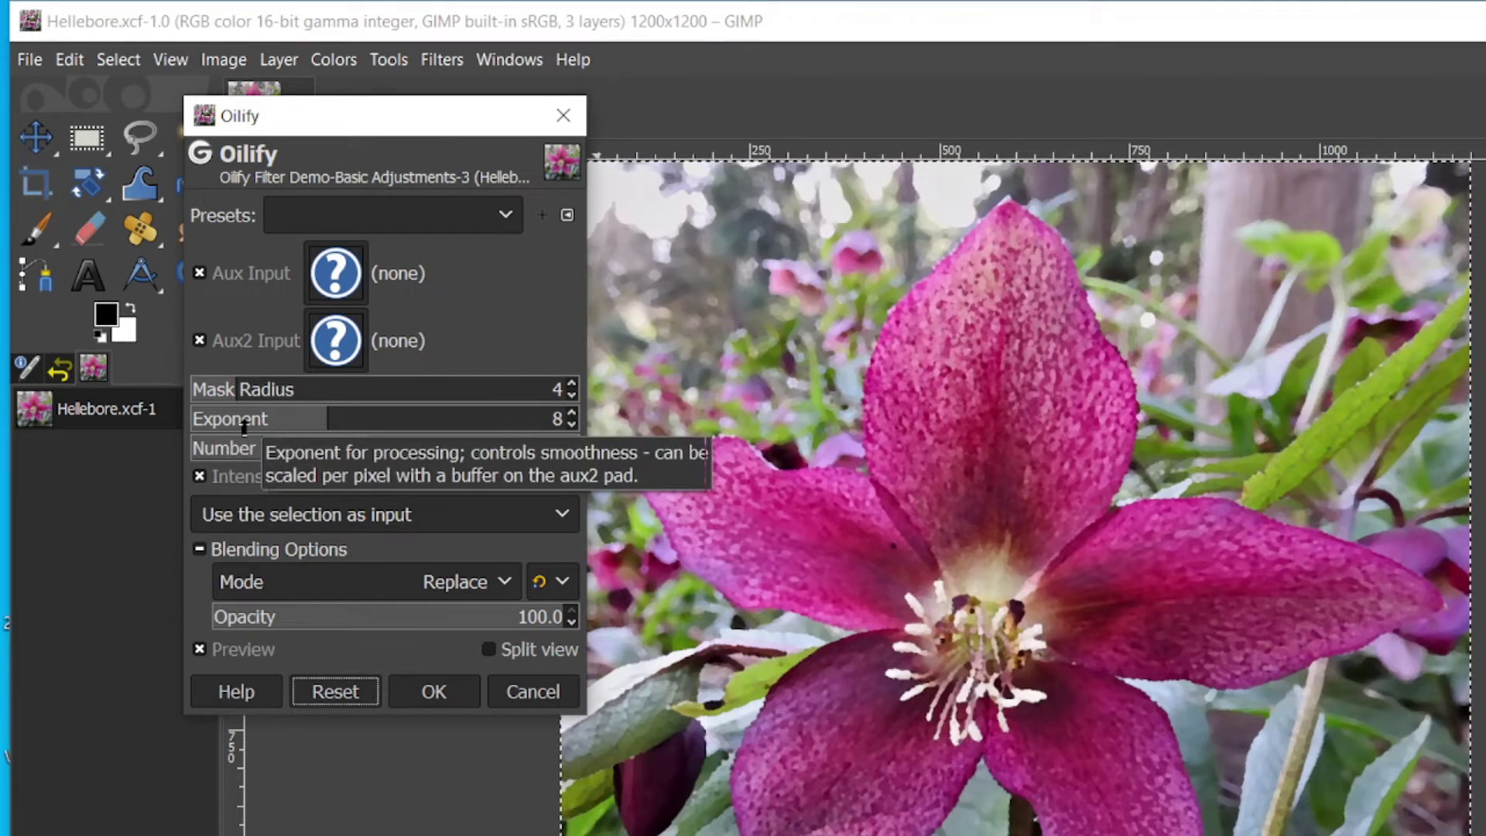
Step: Set Mask Radius to 9, try Exponent 1, 9, 14 and 18, then return Exponent to 8
left_click(304, 393)
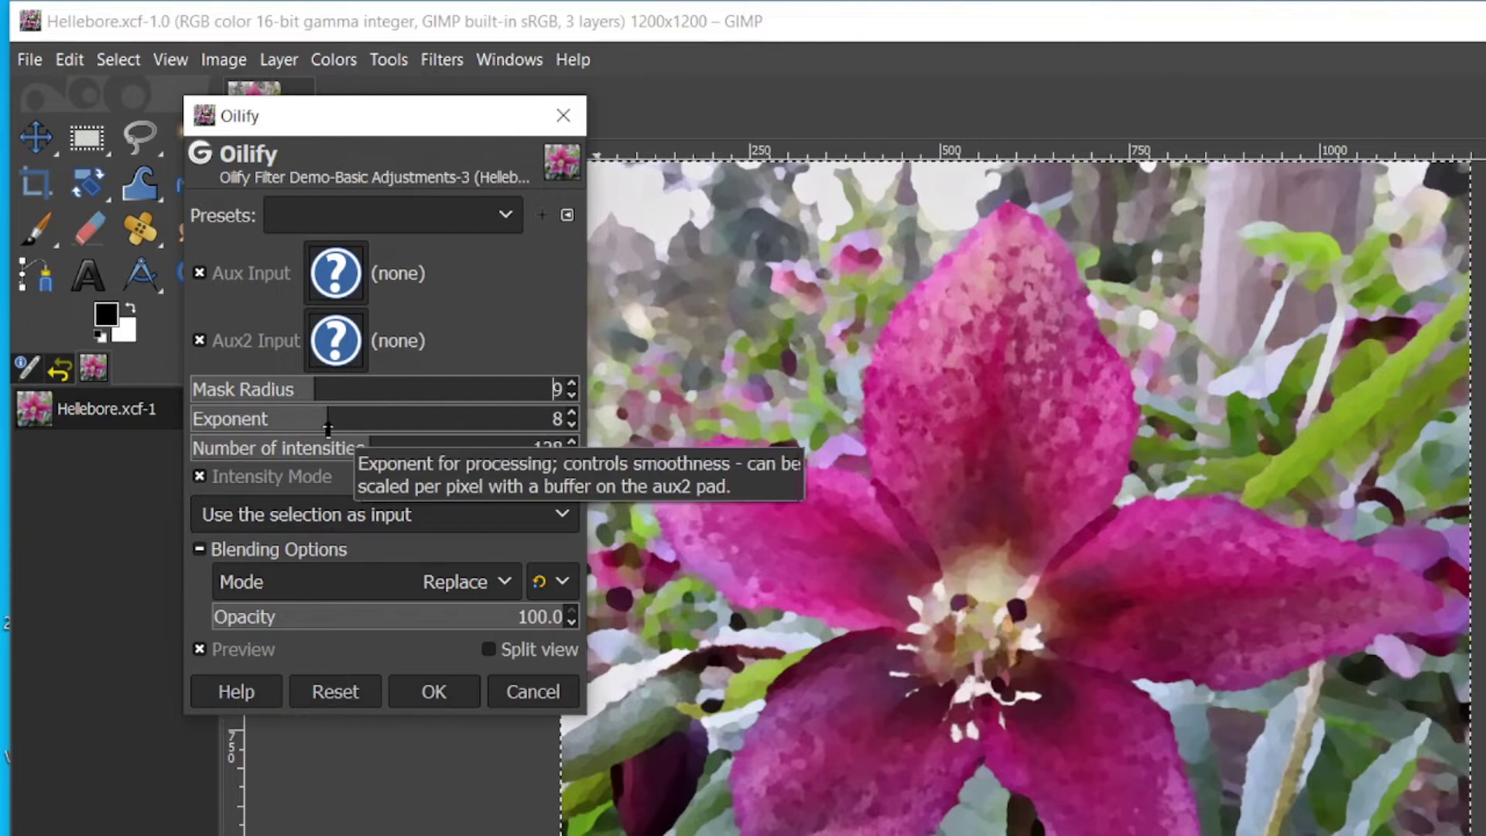
left_click_drag(329, 428, 194, 425)
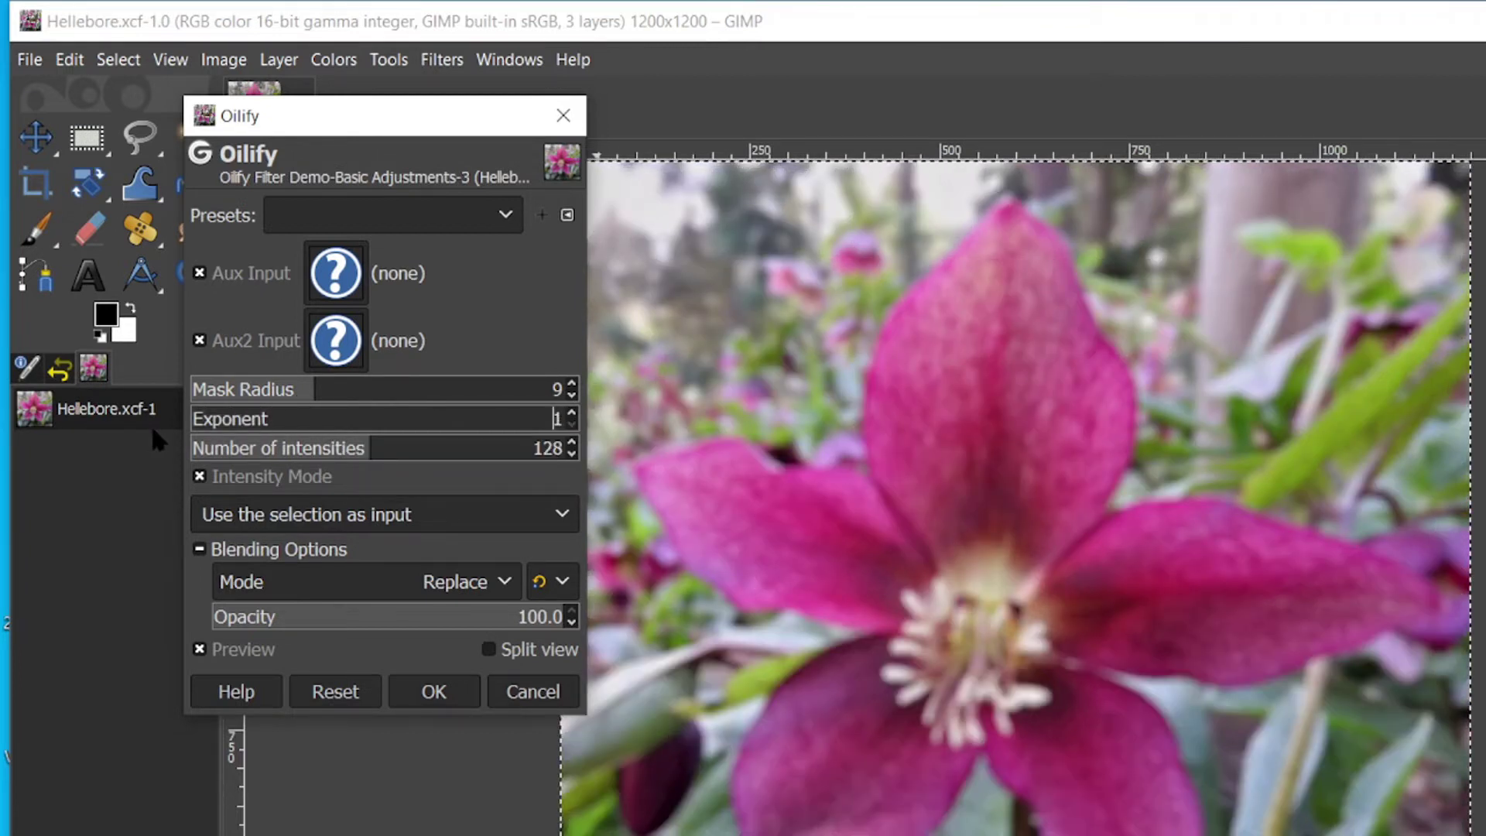
left_click(346, 424)
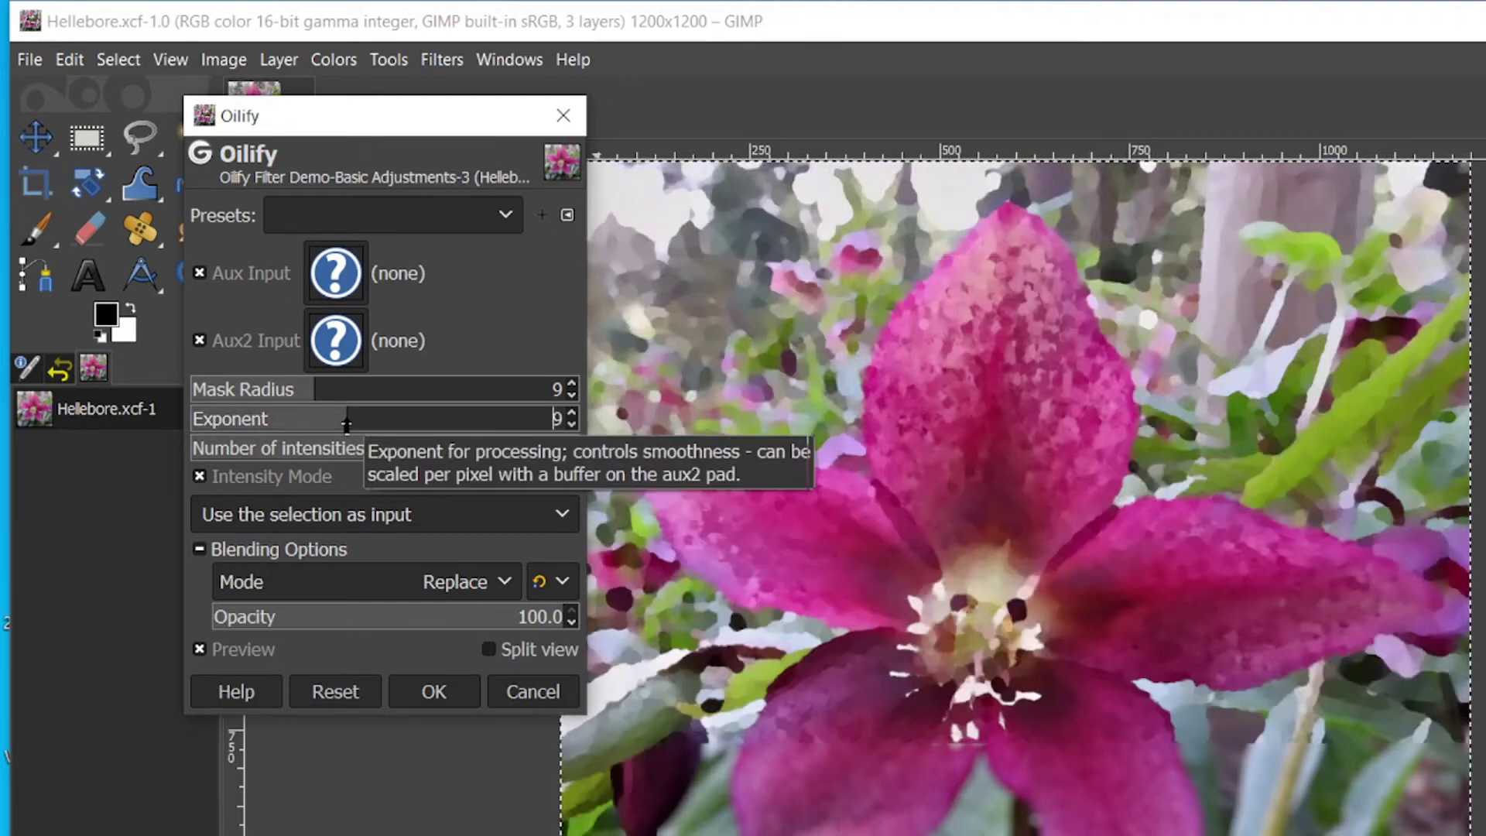
left_click(445, 421)
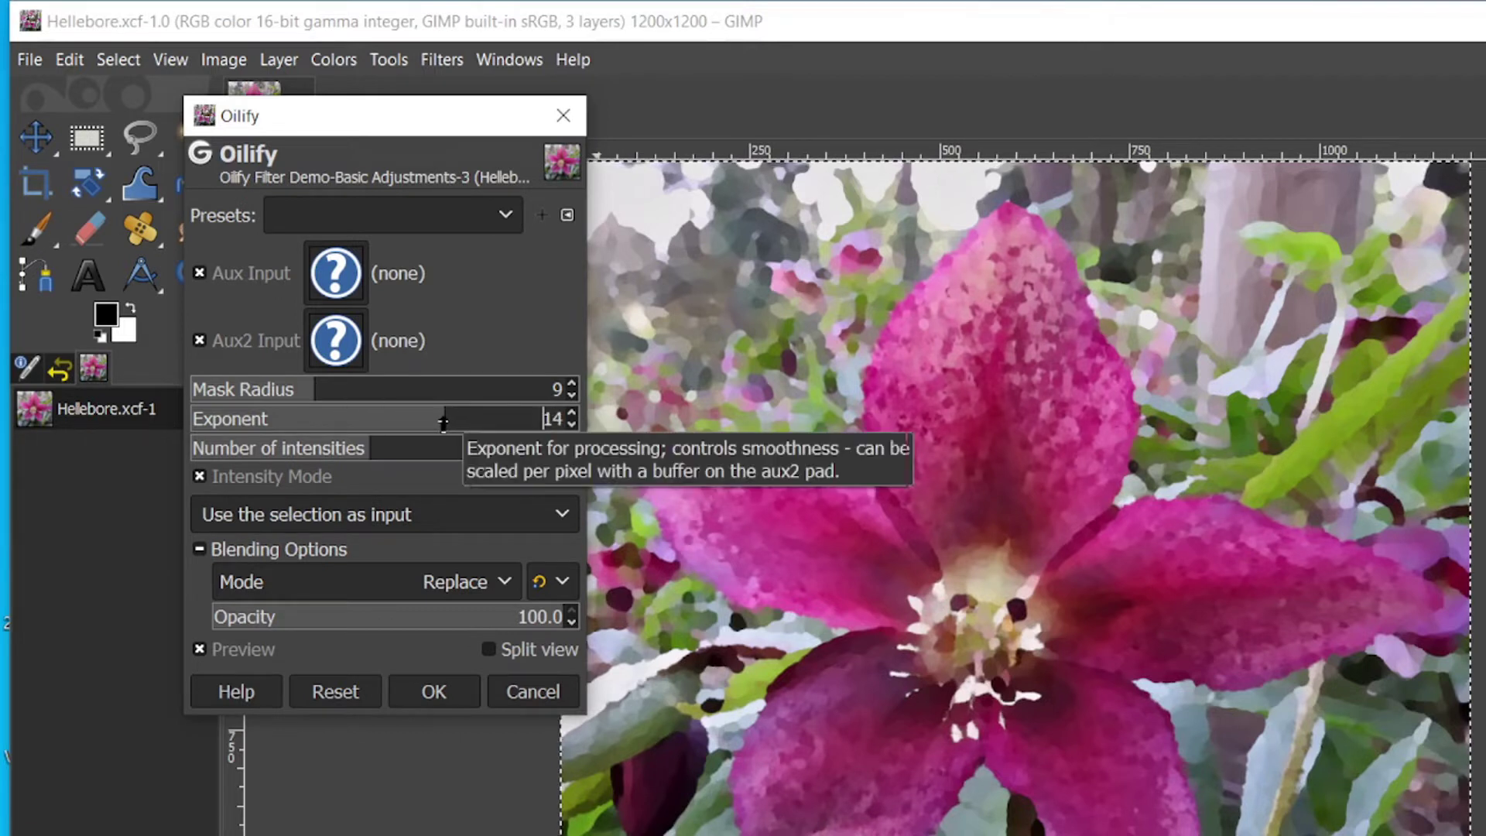
left_click(529, 418)
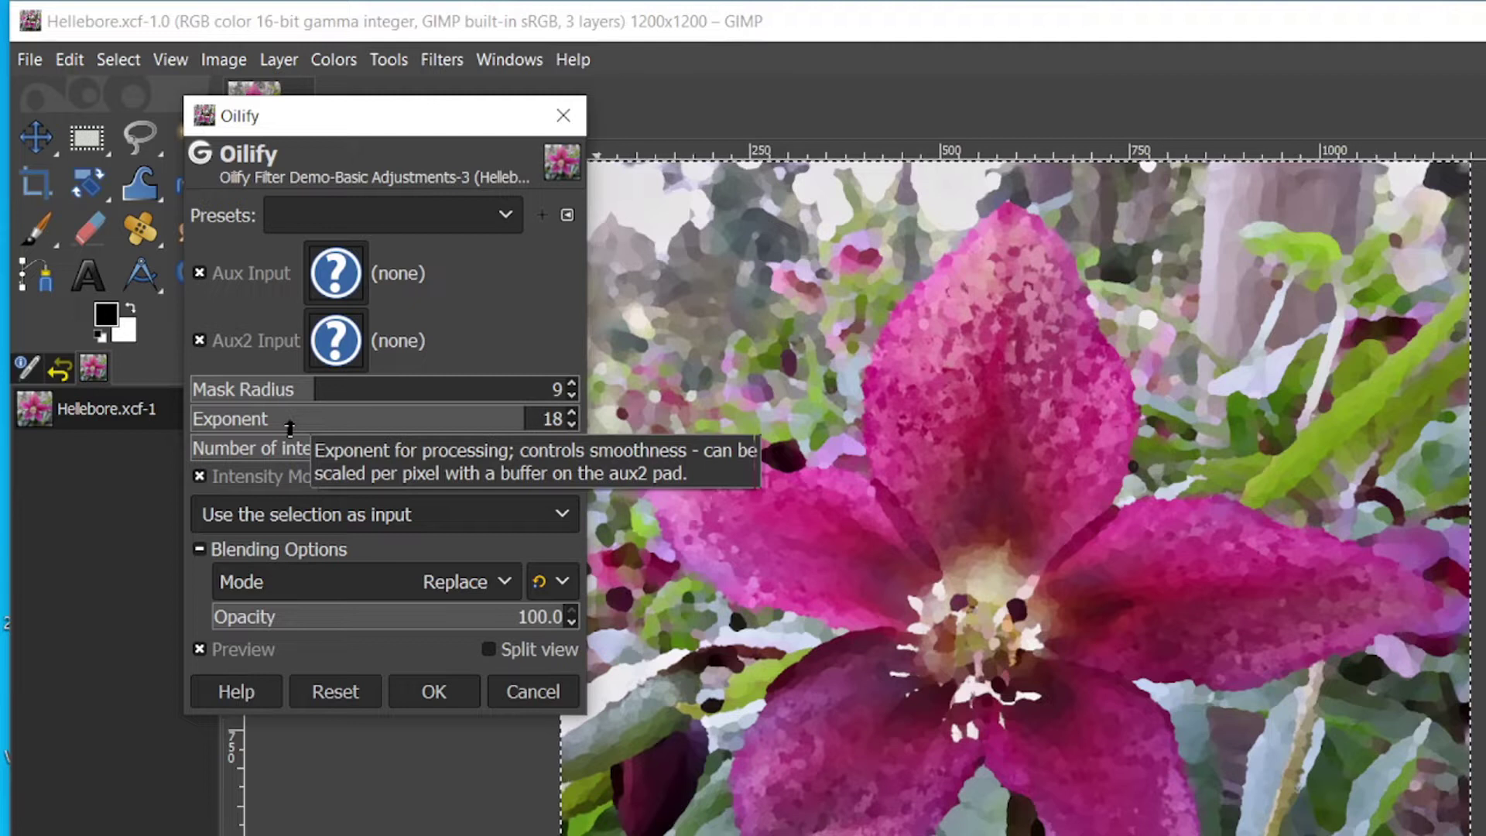
left_click_drag(520, 422, 336, 424)
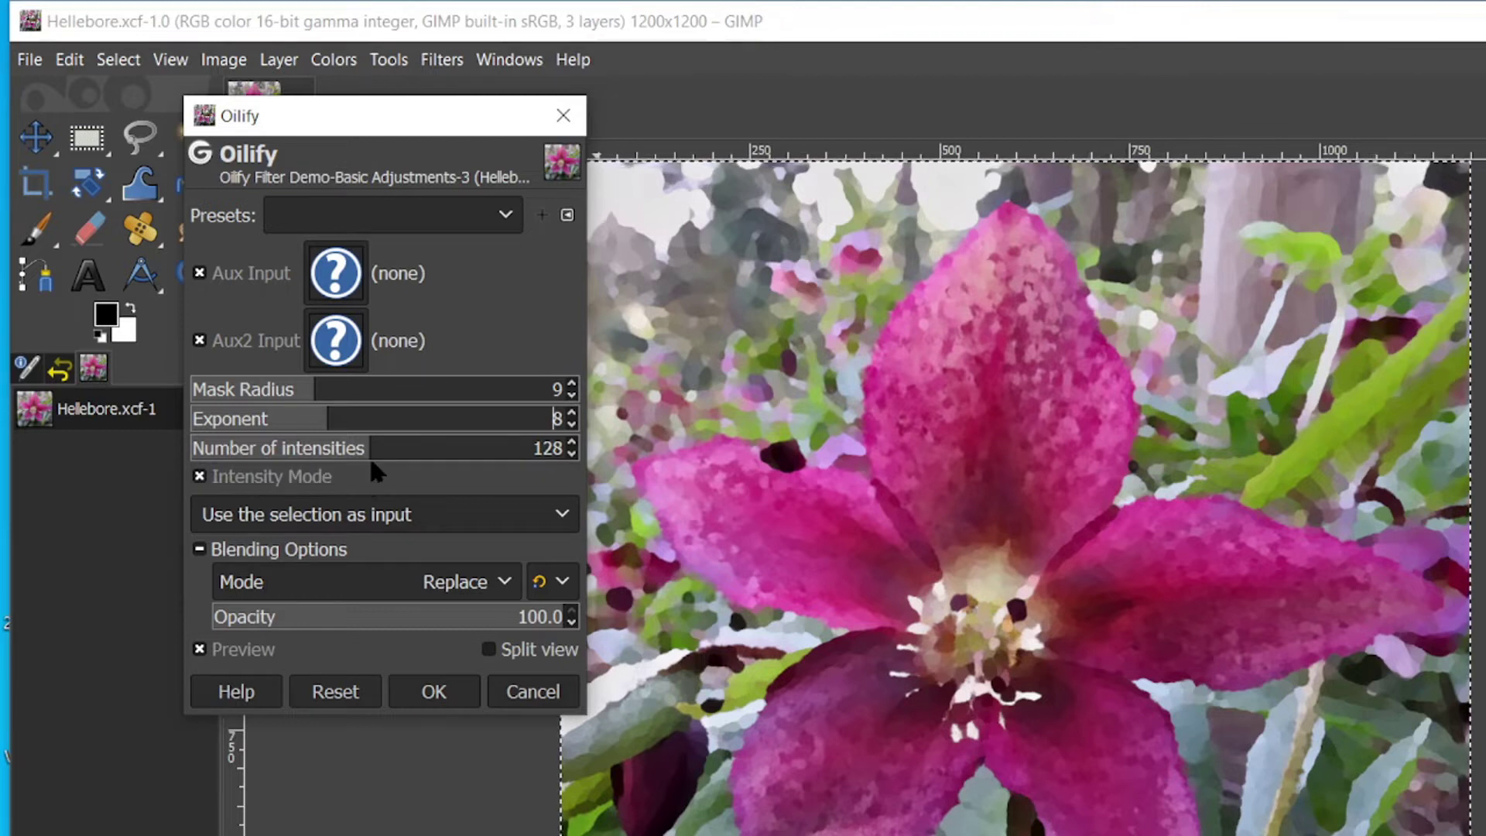
Step: Try intensity counts from 33 up to 253, settle on 20 intensities, and enable Intensity Mode
left_click(228, 447)
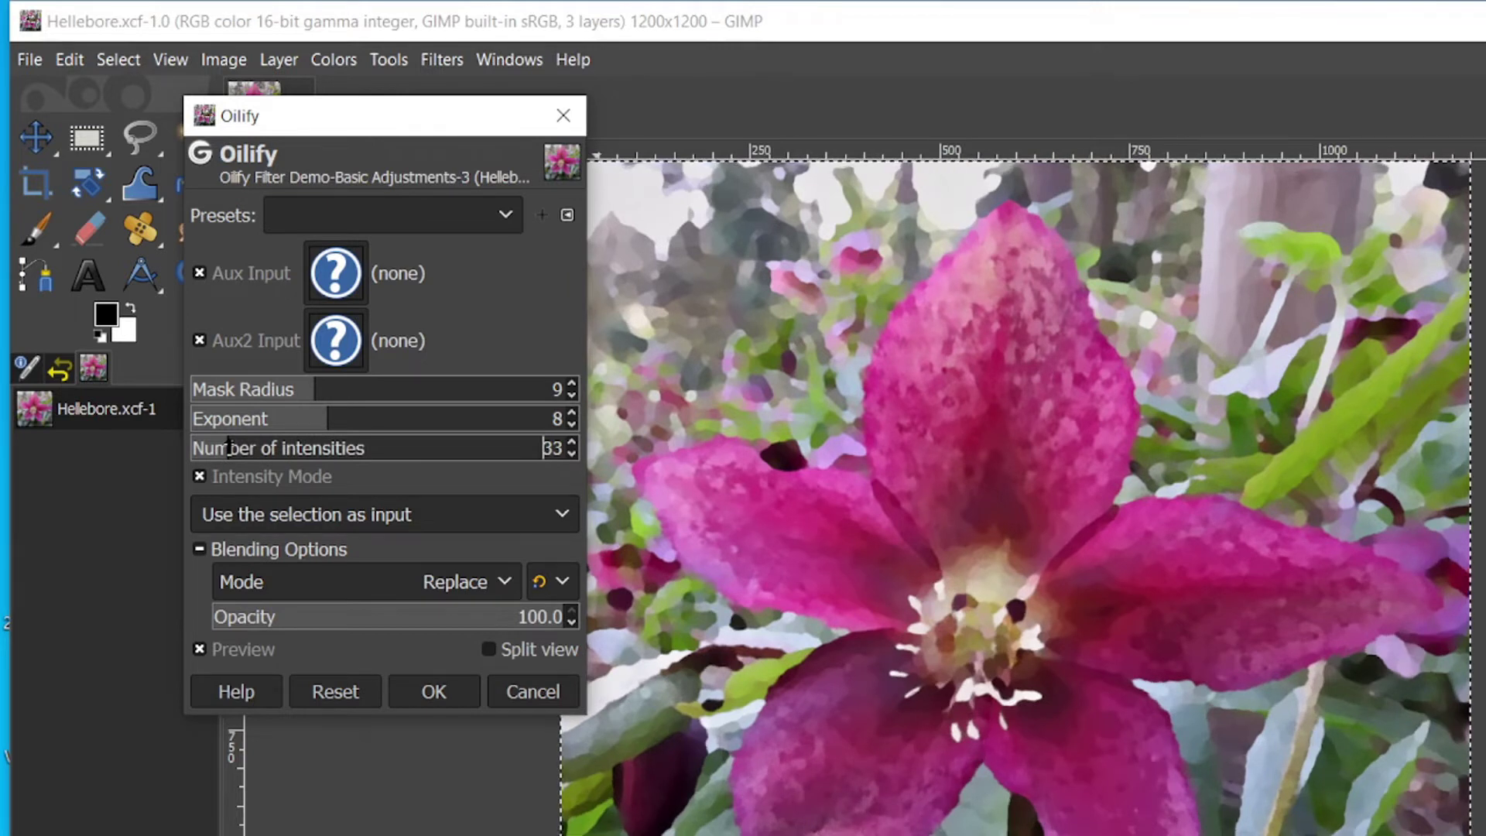
left_click(302, 447)
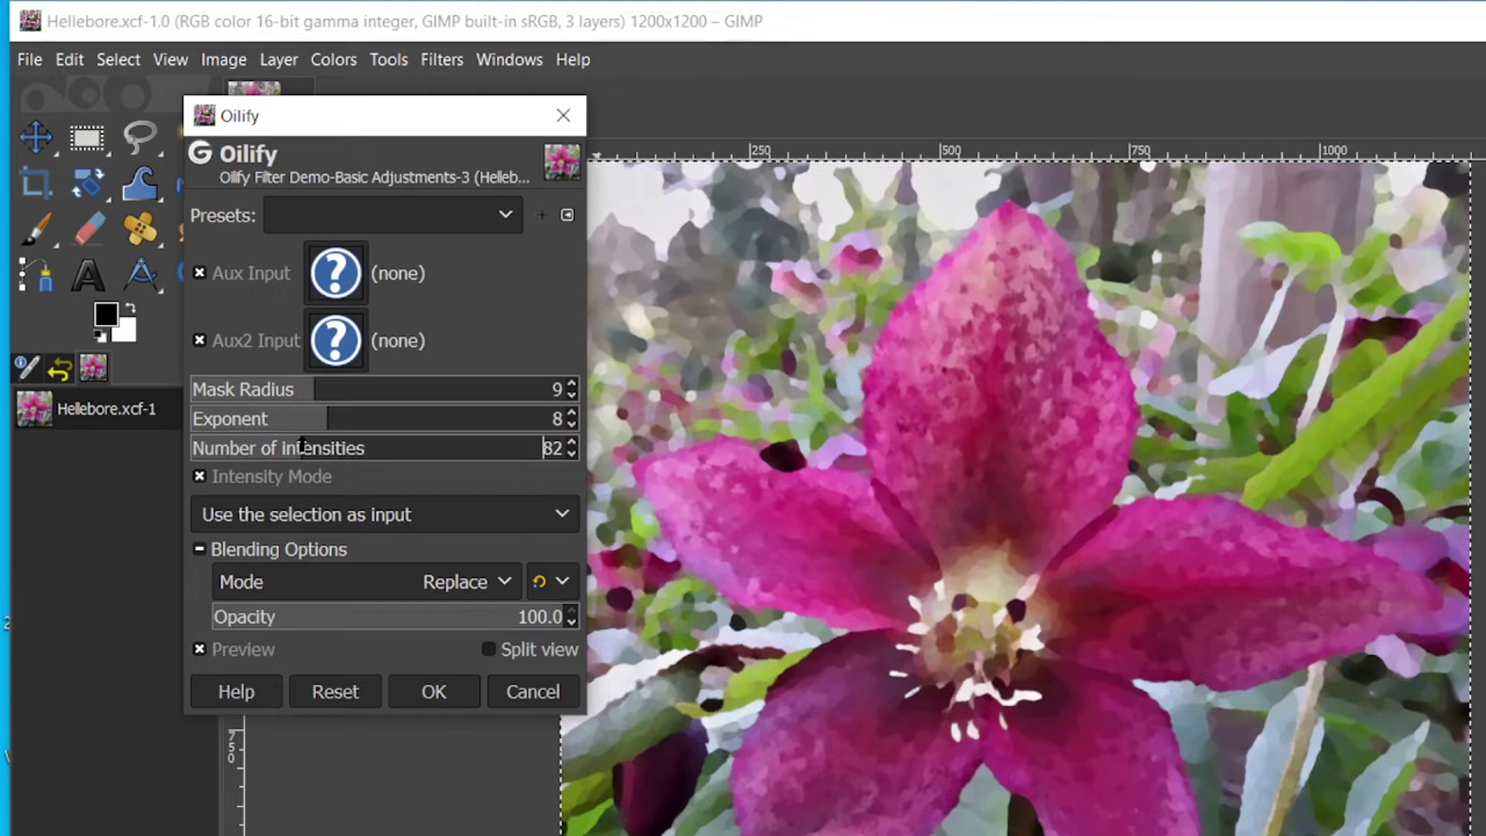
left_click(376, 446)
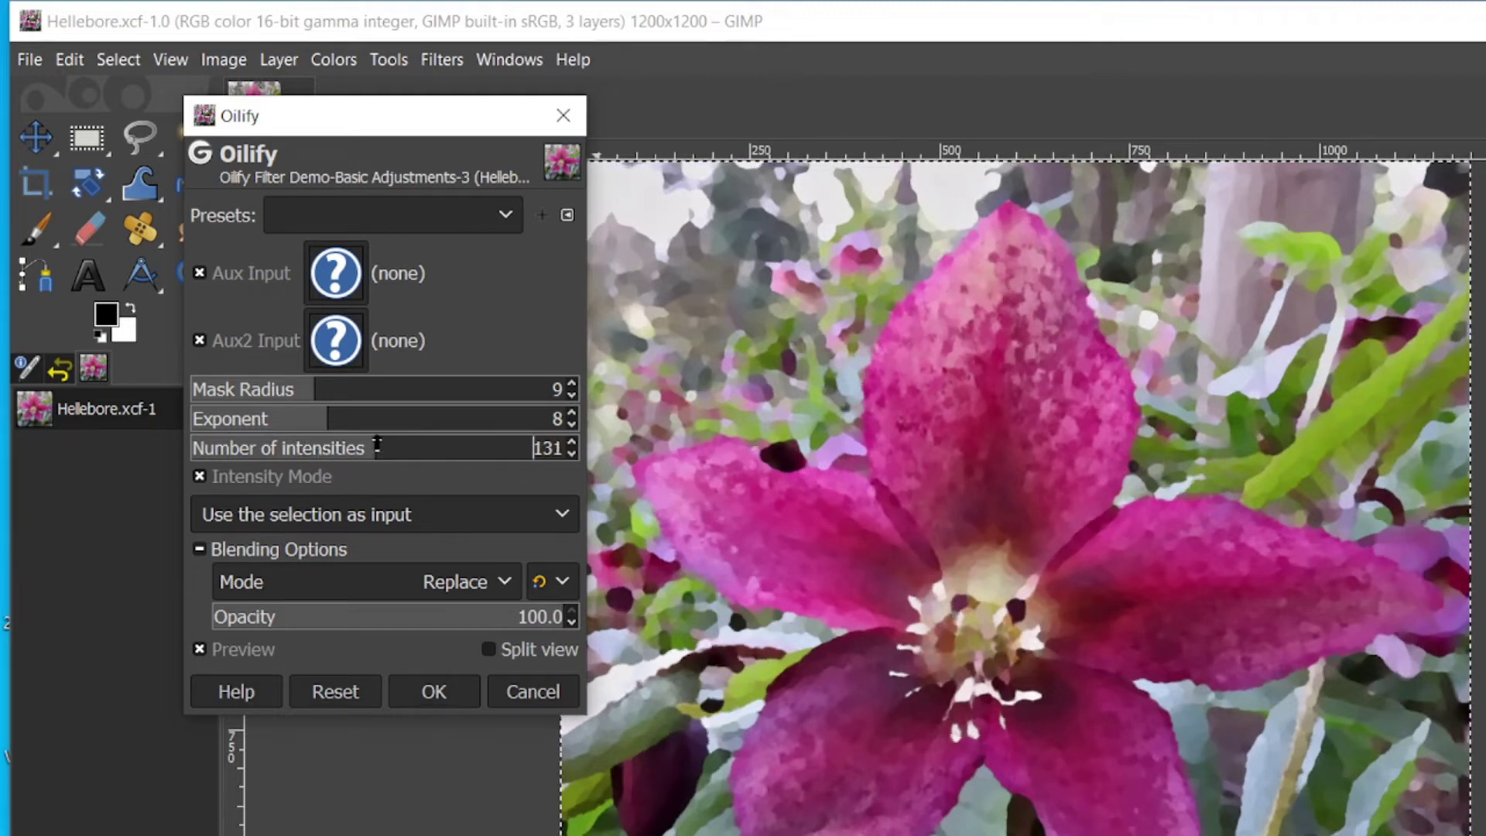
left_click(456, 448)
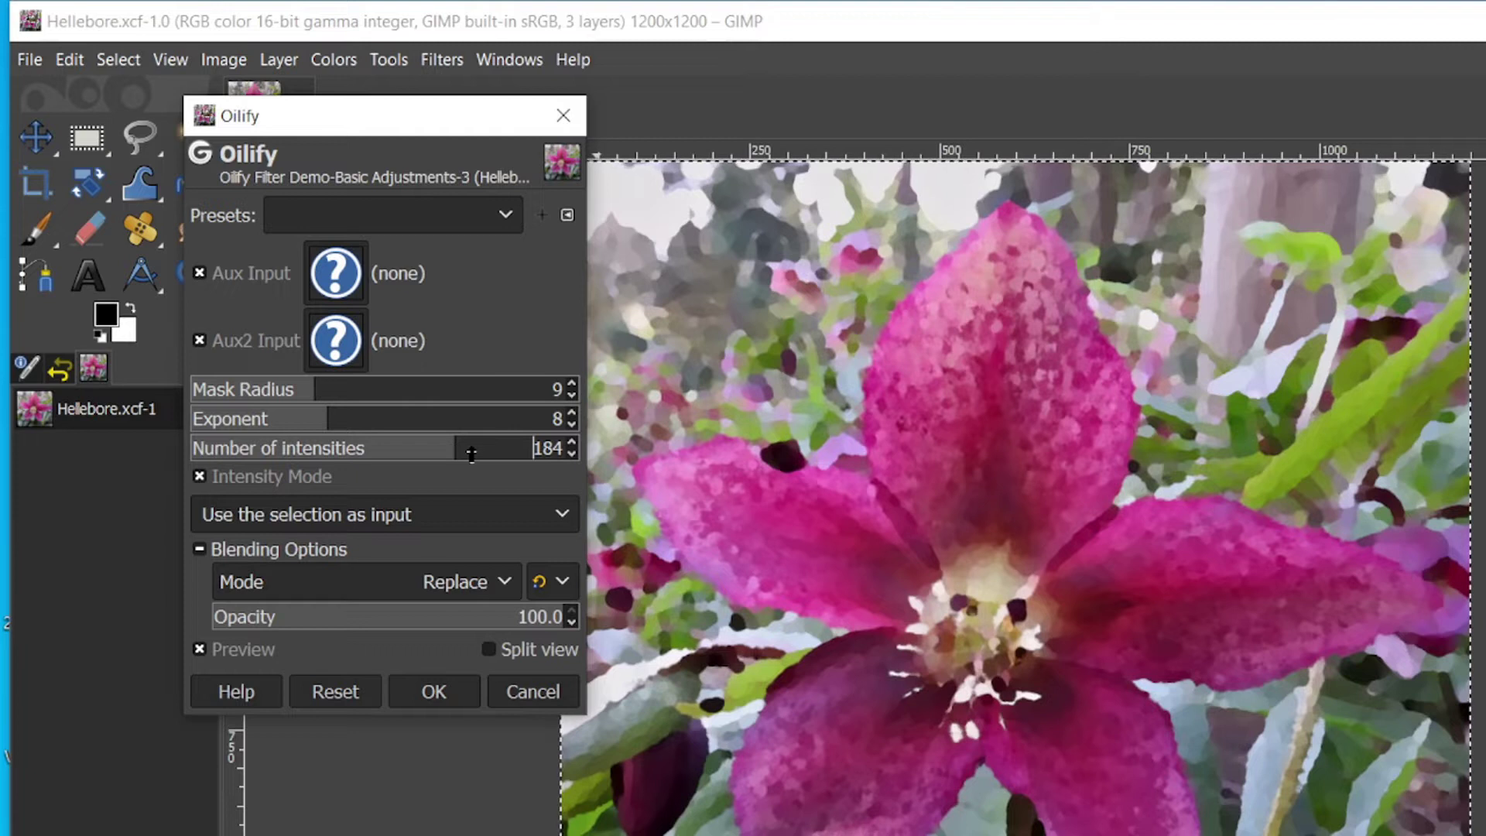
left_click(557, 451)
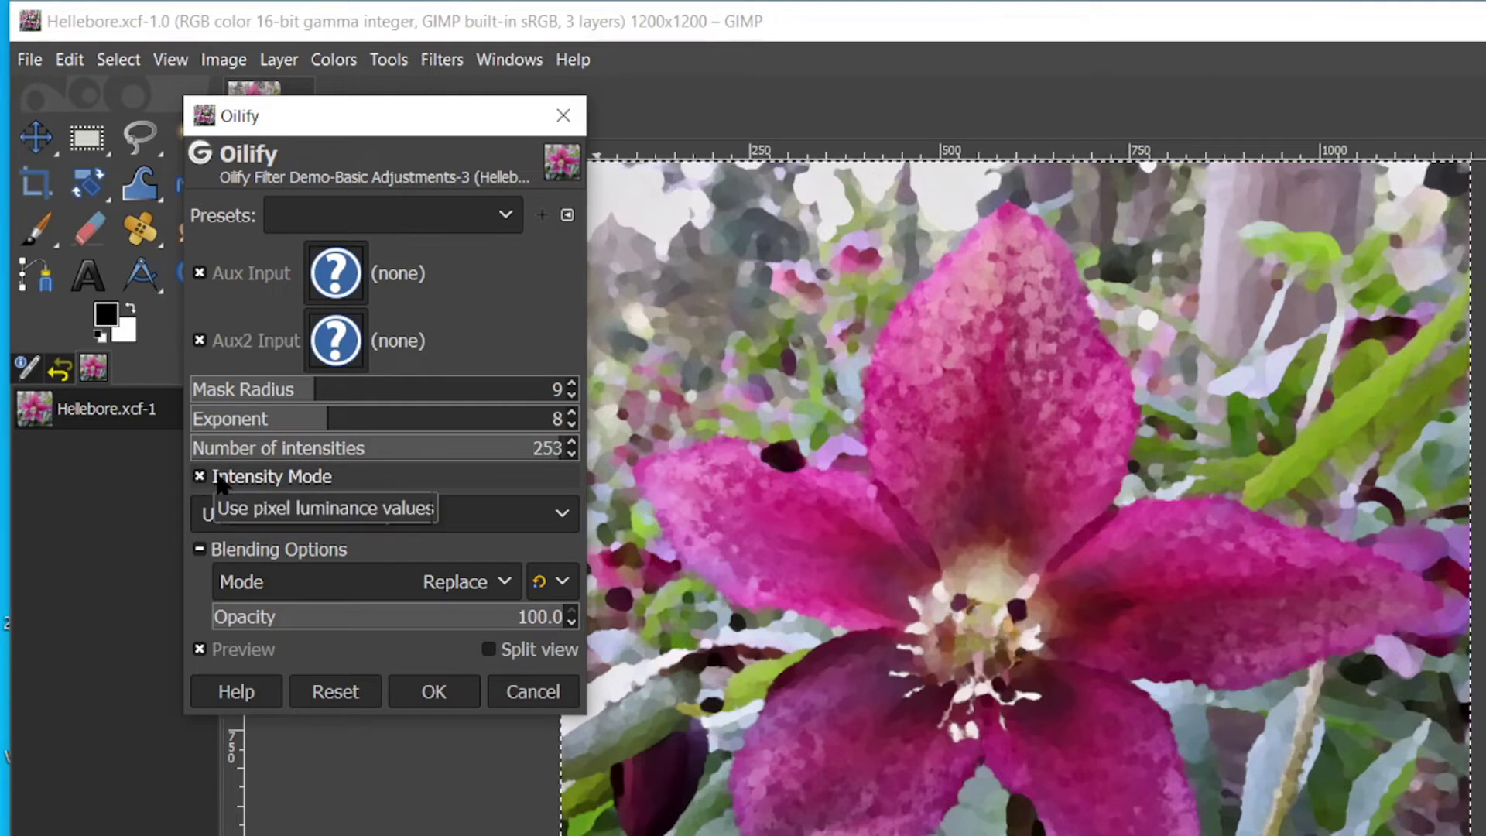
left_click(338, 447)
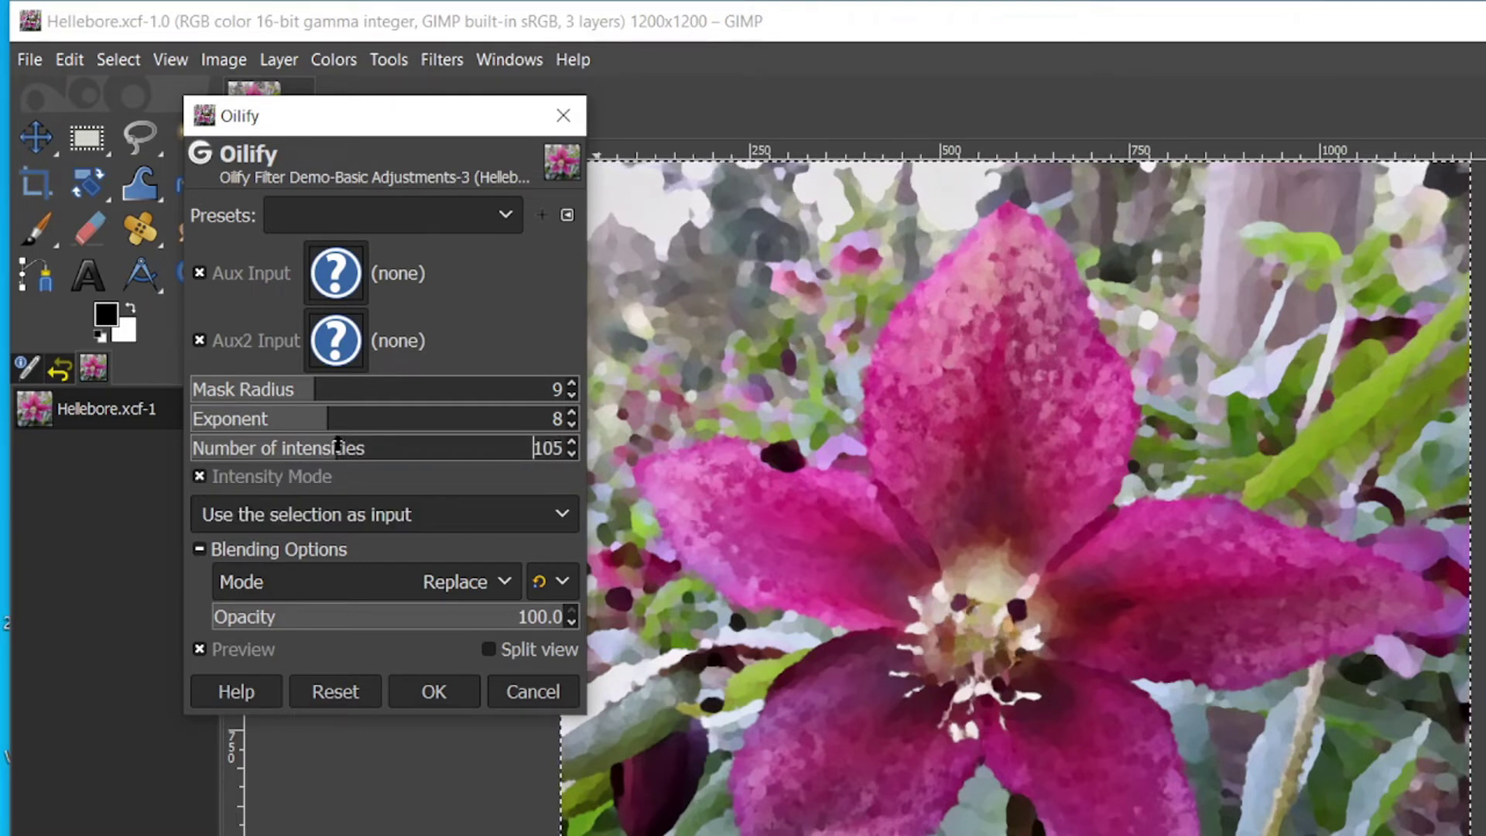
left_click(231, 447)
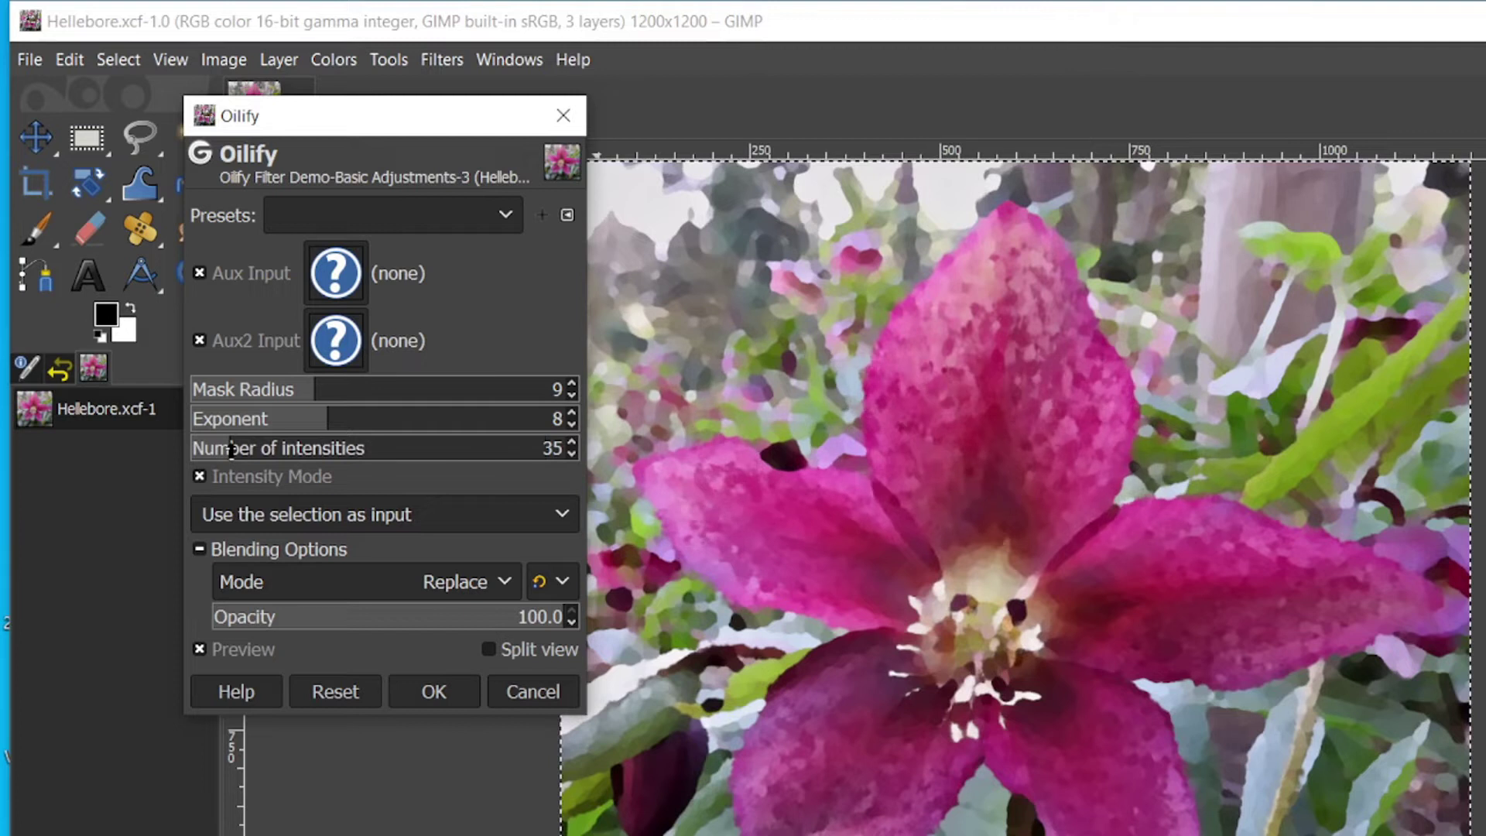
left_click(207, 448)
left_click(199, 477)
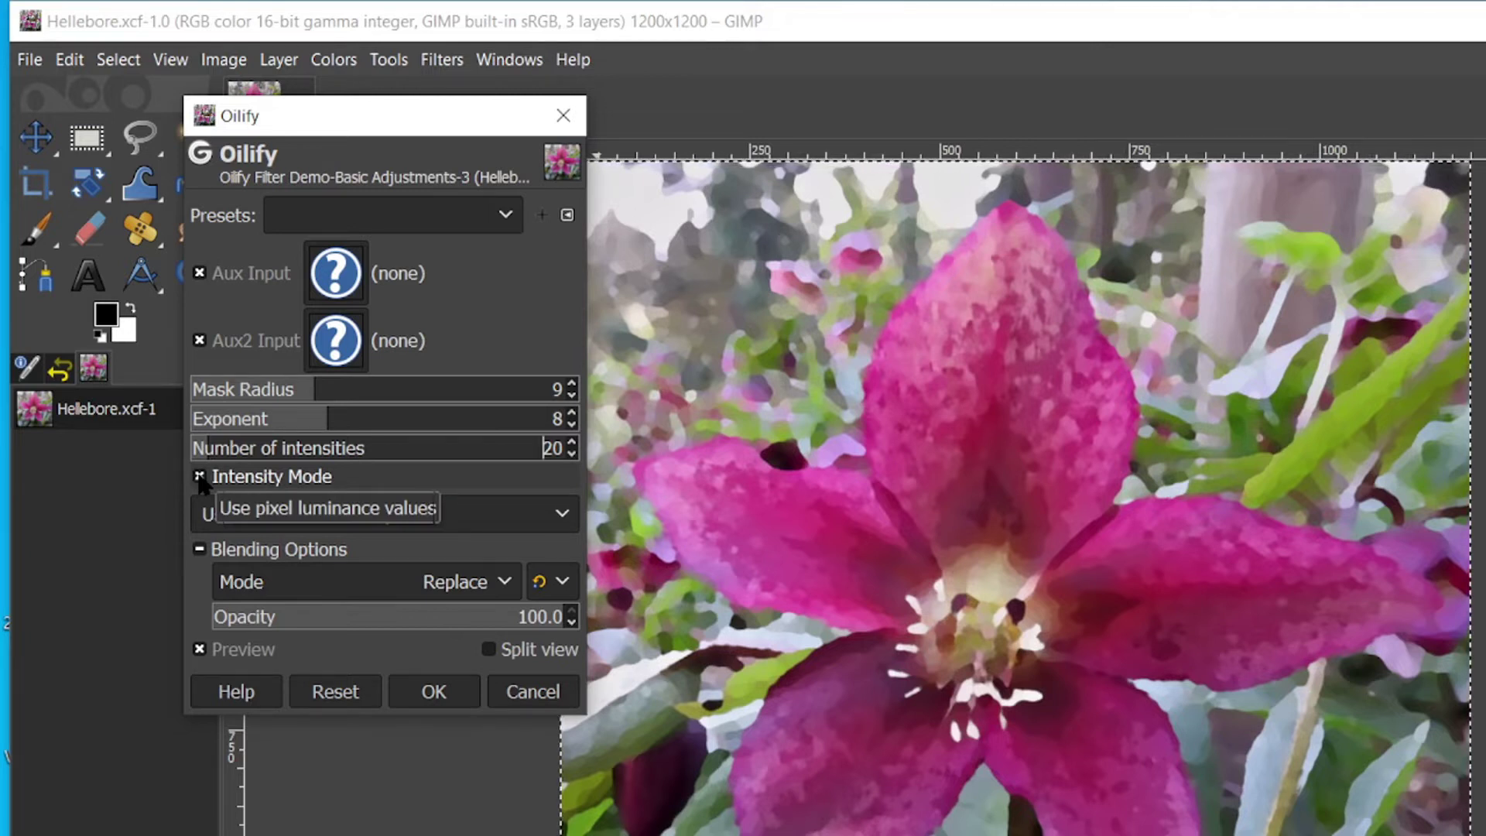
Step: Compare Intensity Mode off and on, then reset Oilify to Mask Radius 4, Exponent 8, 128 intensities
left_click(200, 476)
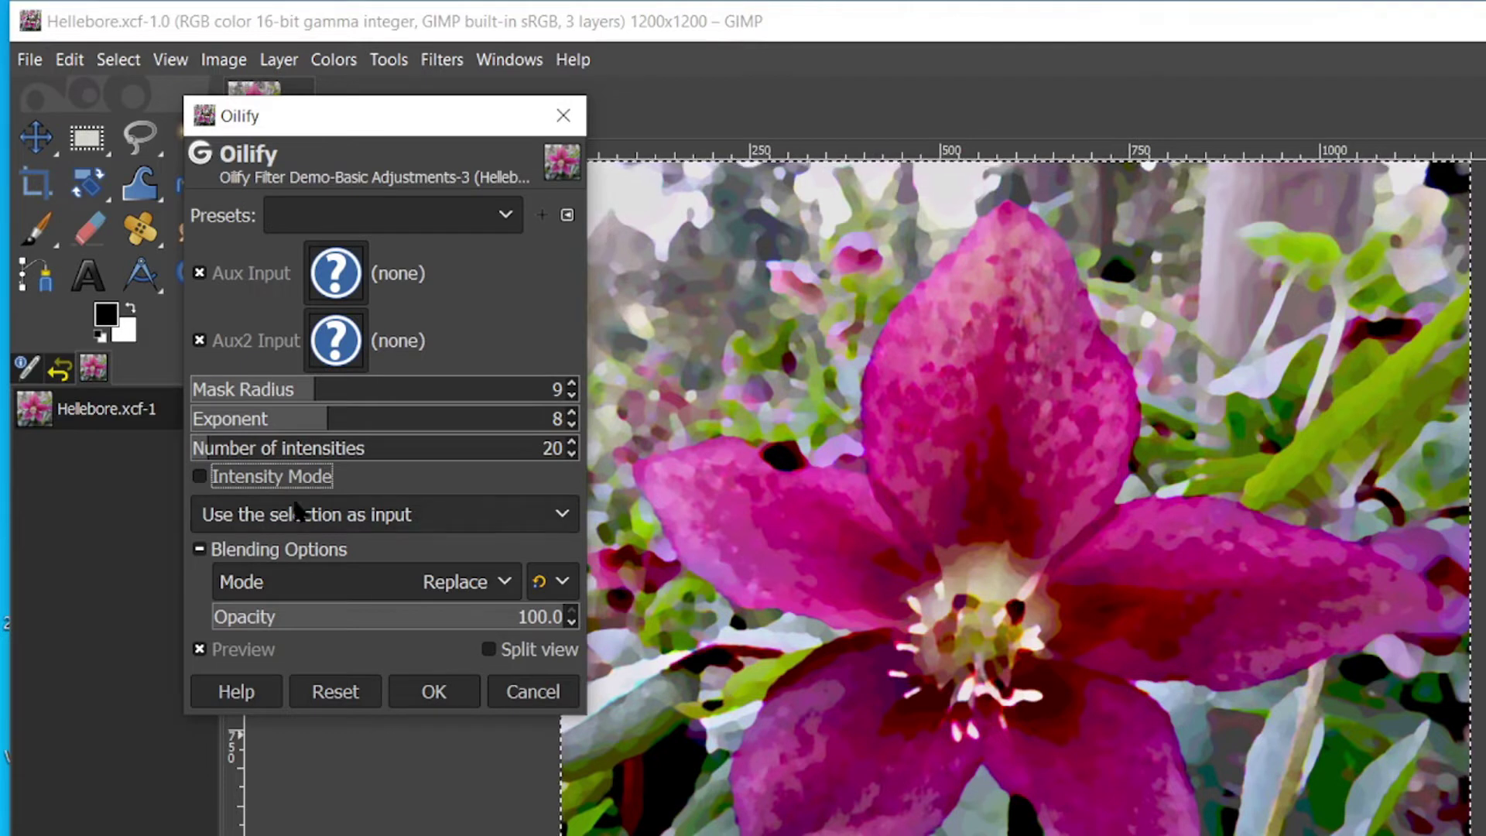
left_click(200, 476)
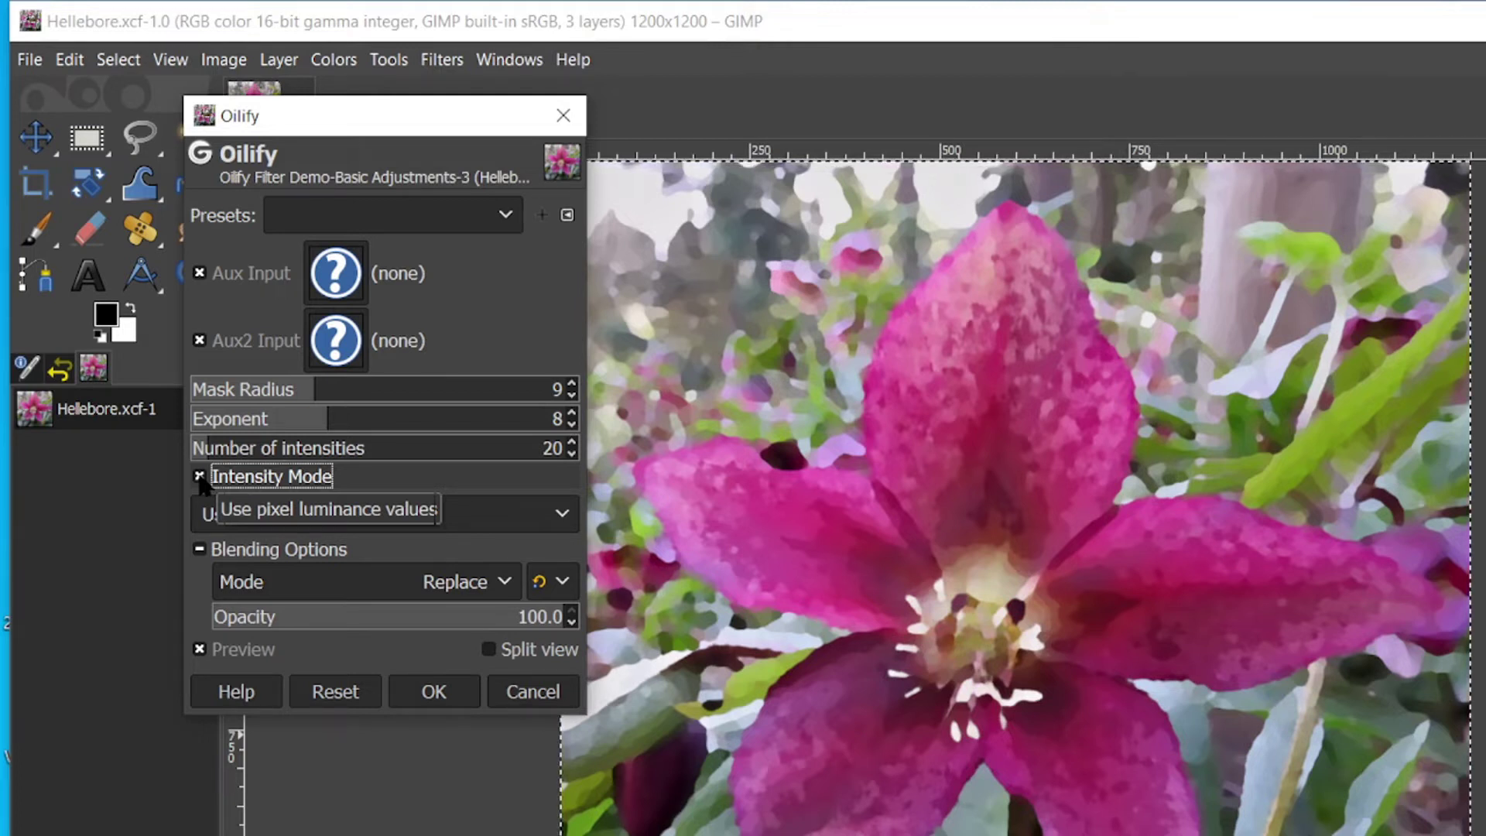
left_click(347, 697)
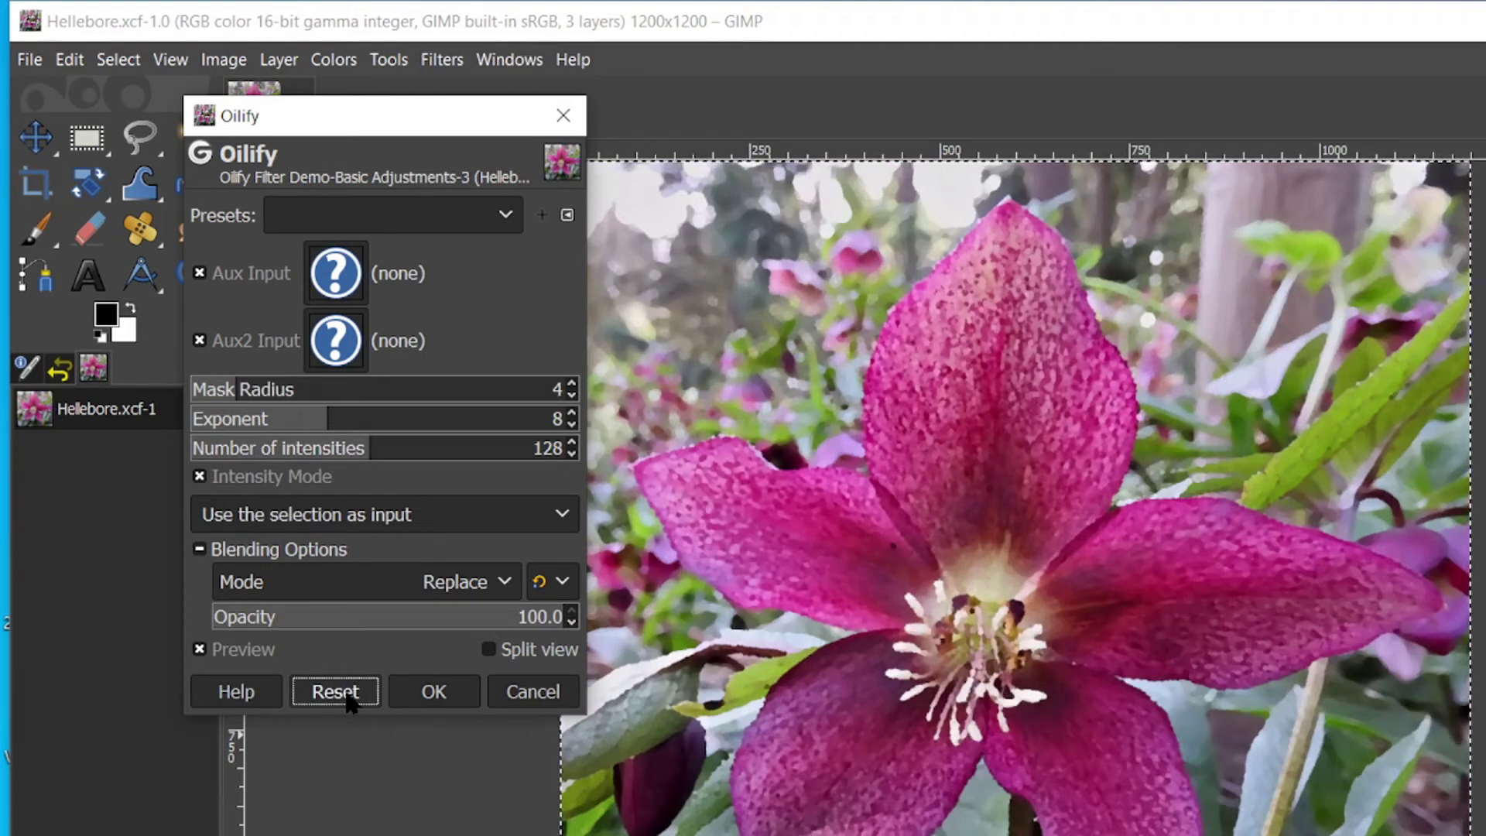
Step: Set Mask Radius 10 and 69 intensities, then compare the hellebore with Intensity Mode off and on
left_click(329, 392)
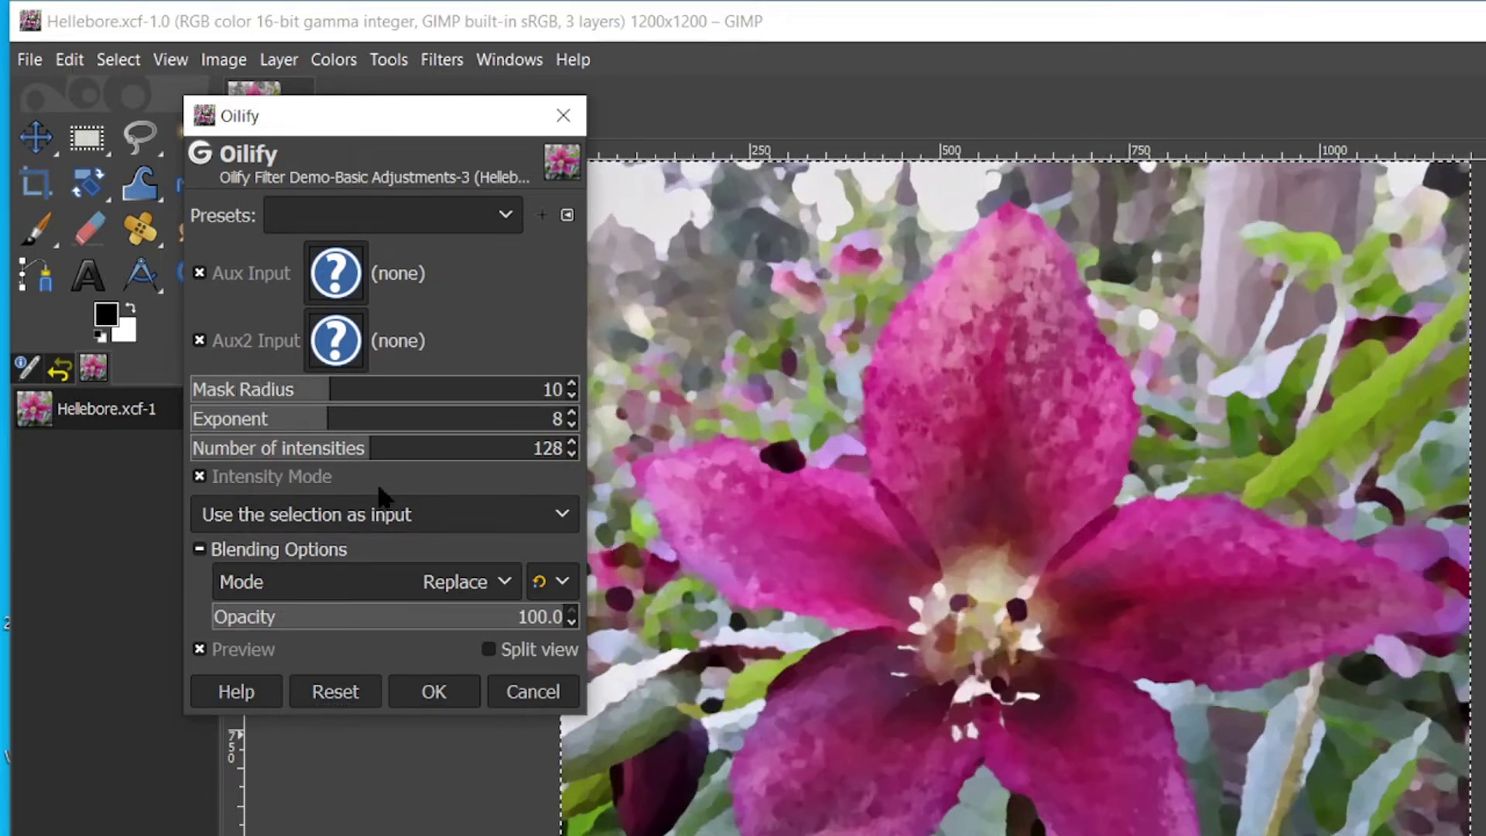
left_click(283, 452)
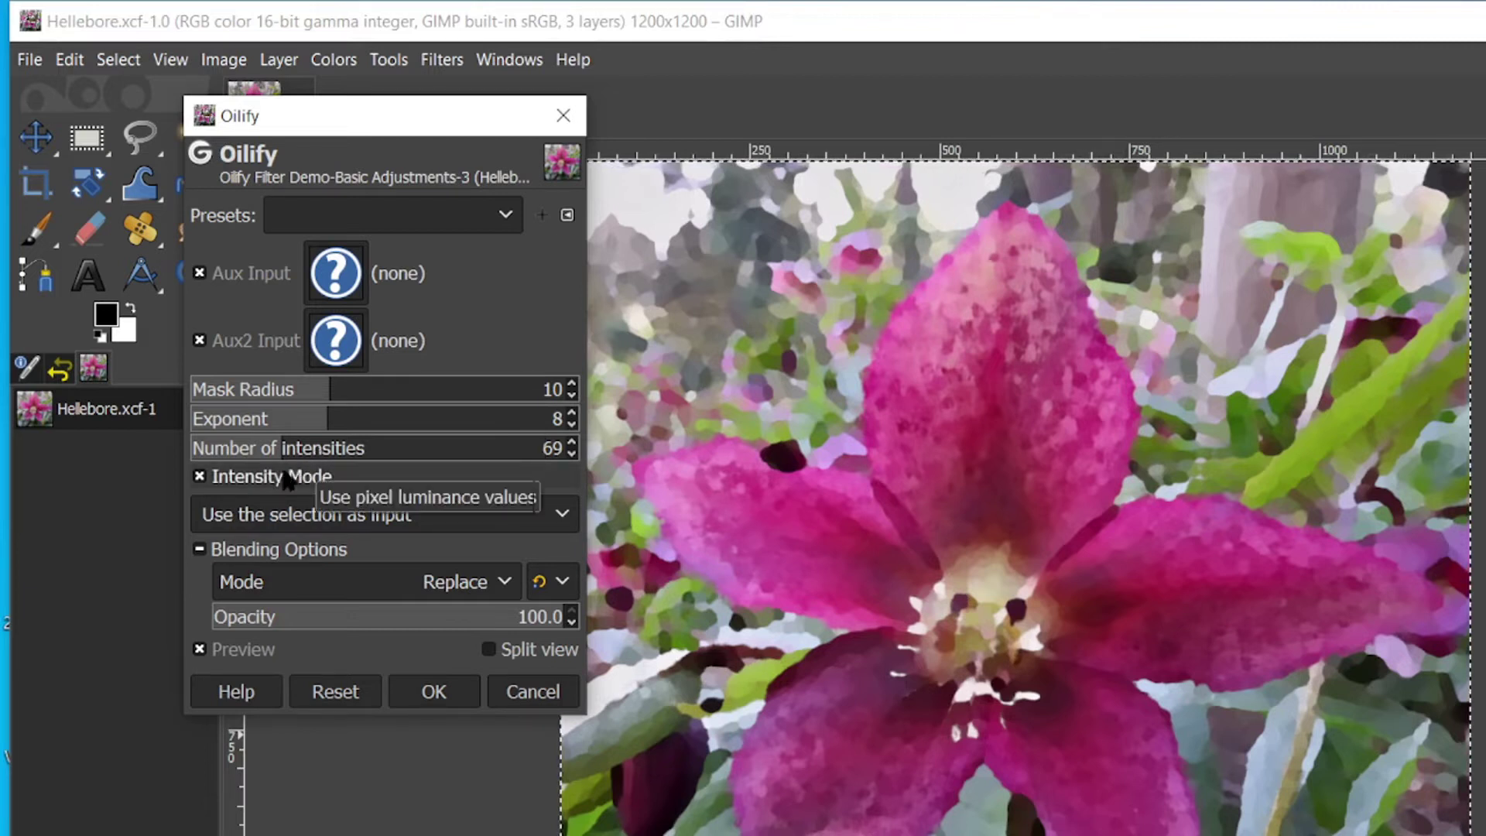
left_click(200, 477)
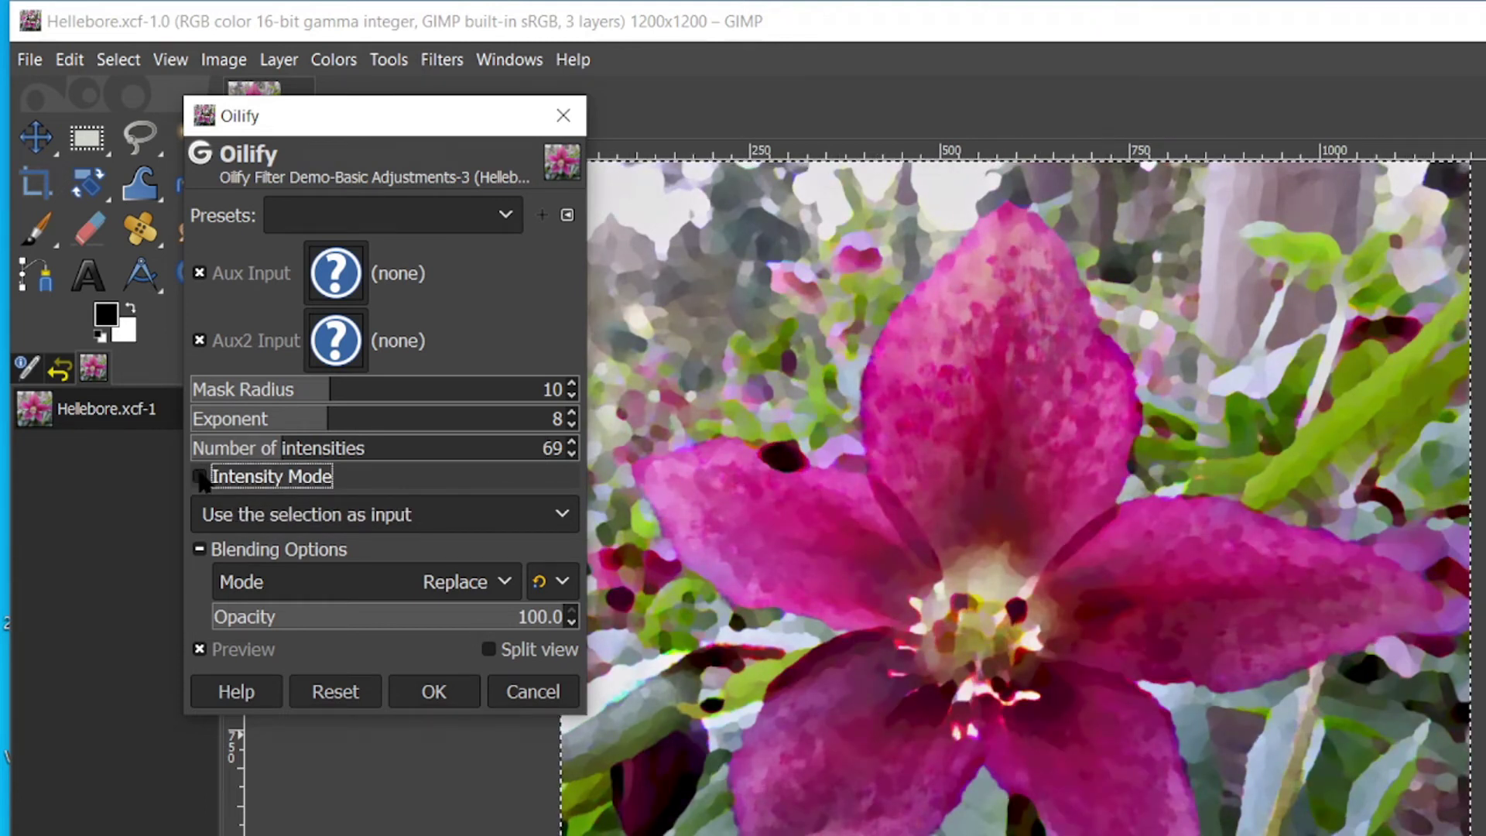
left_click(199, 477)
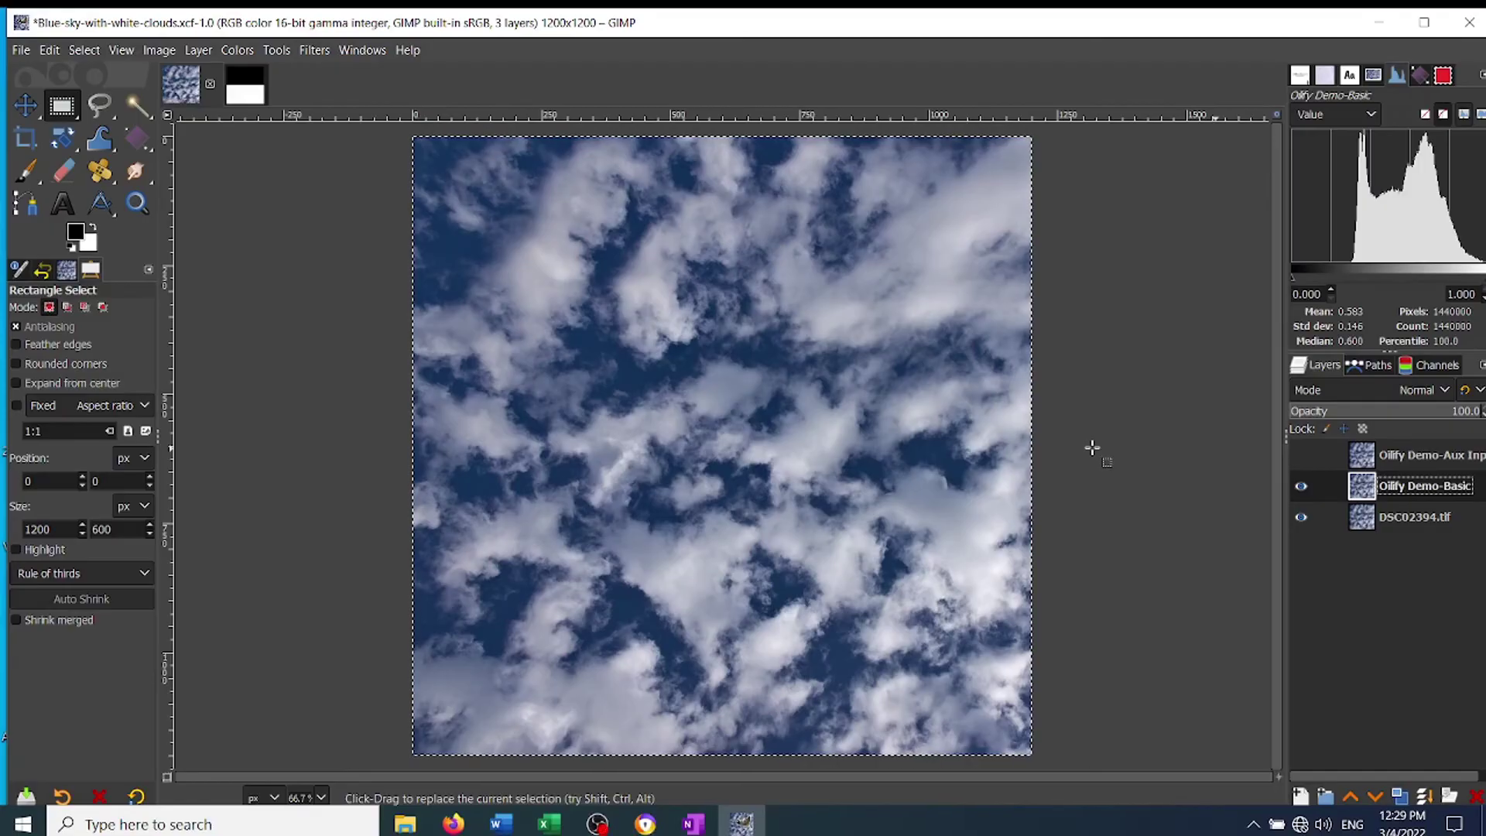
Step: Launch Filters > Artistic > Oilify on the cloudy sky layer
left_click(314, 51)
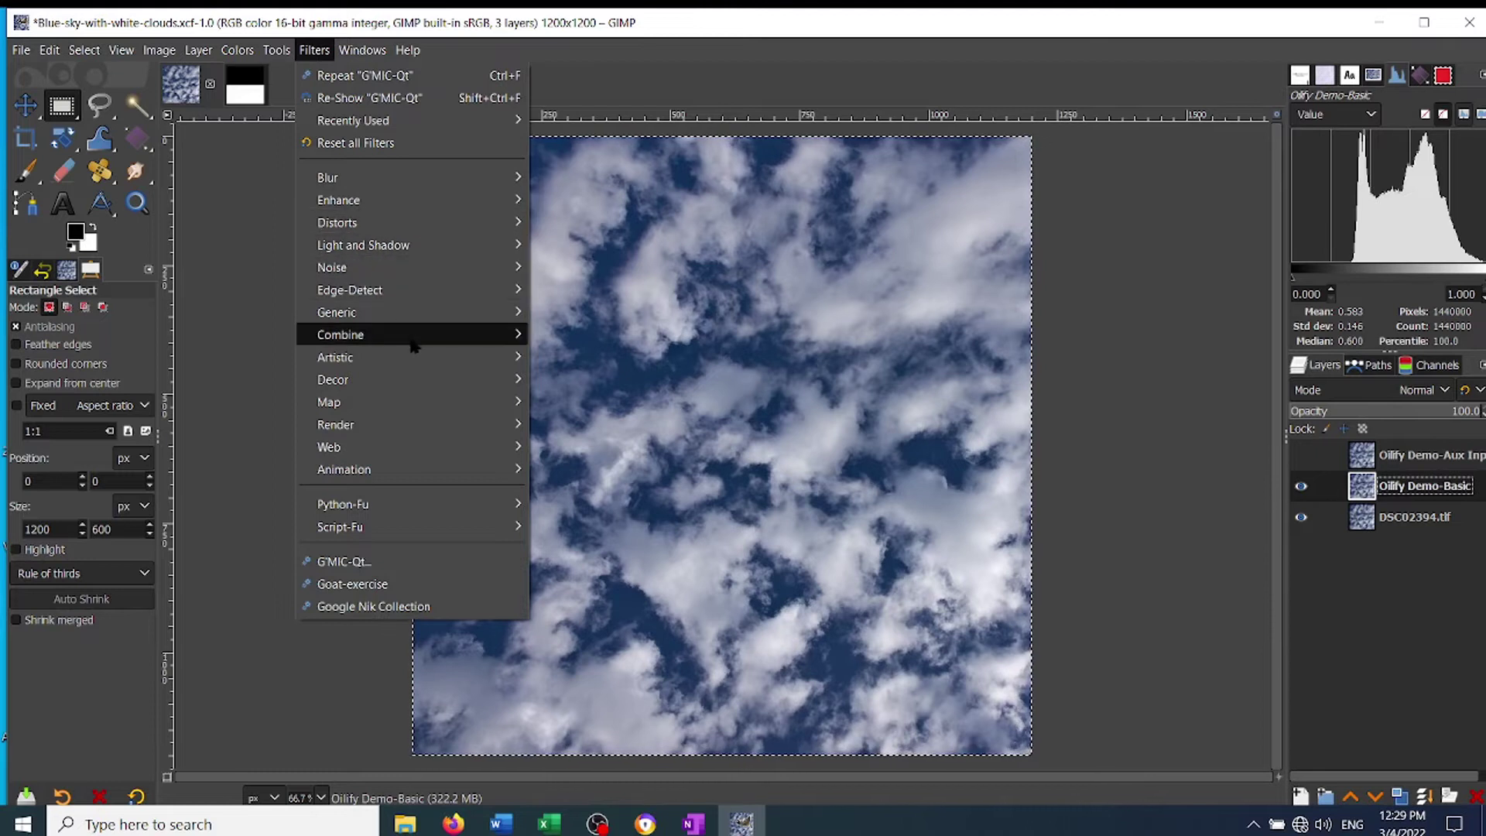
mouse_move(432, 361)
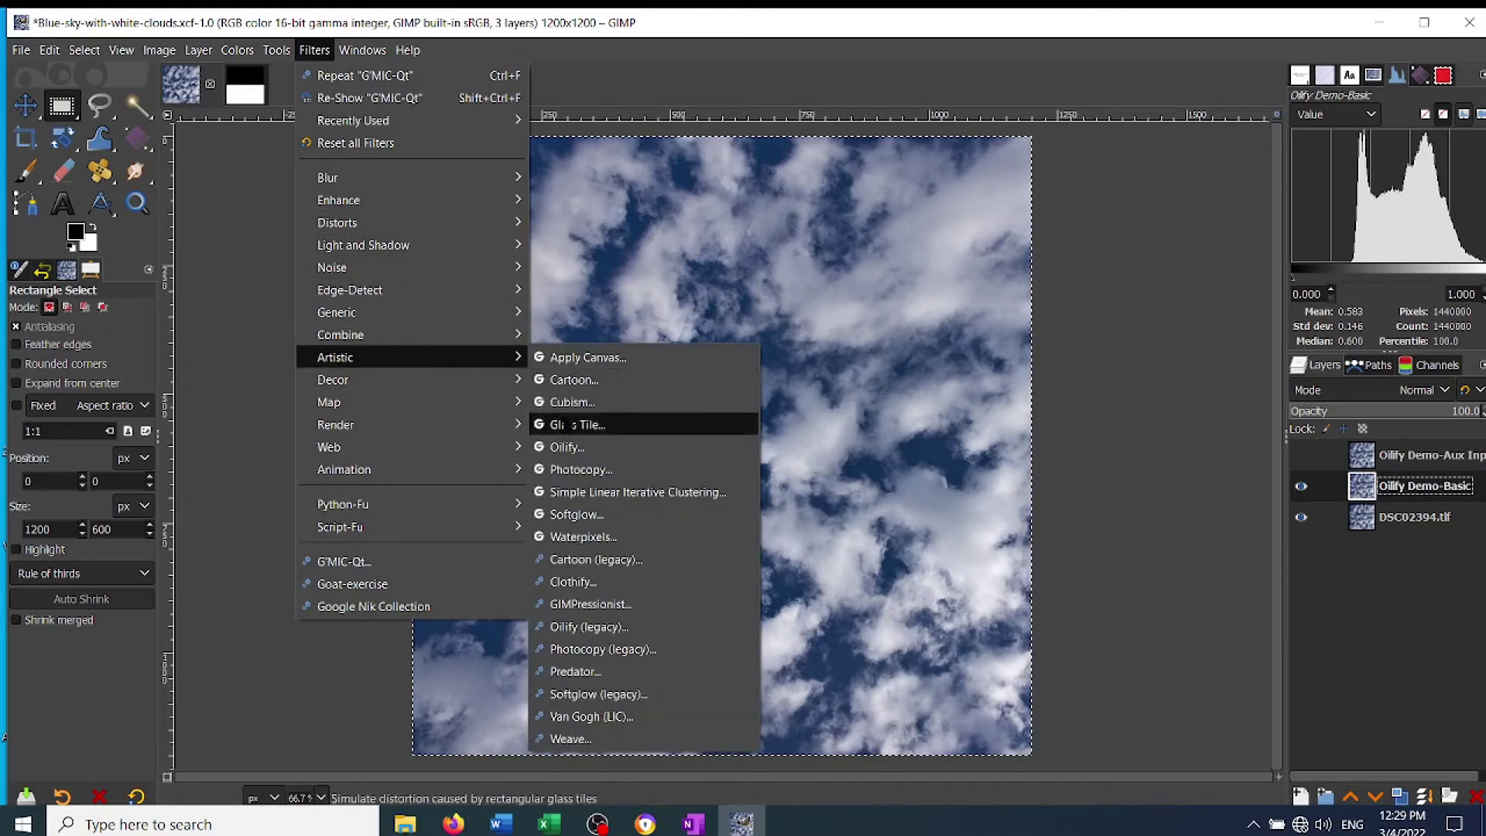
left_click(573, 448)
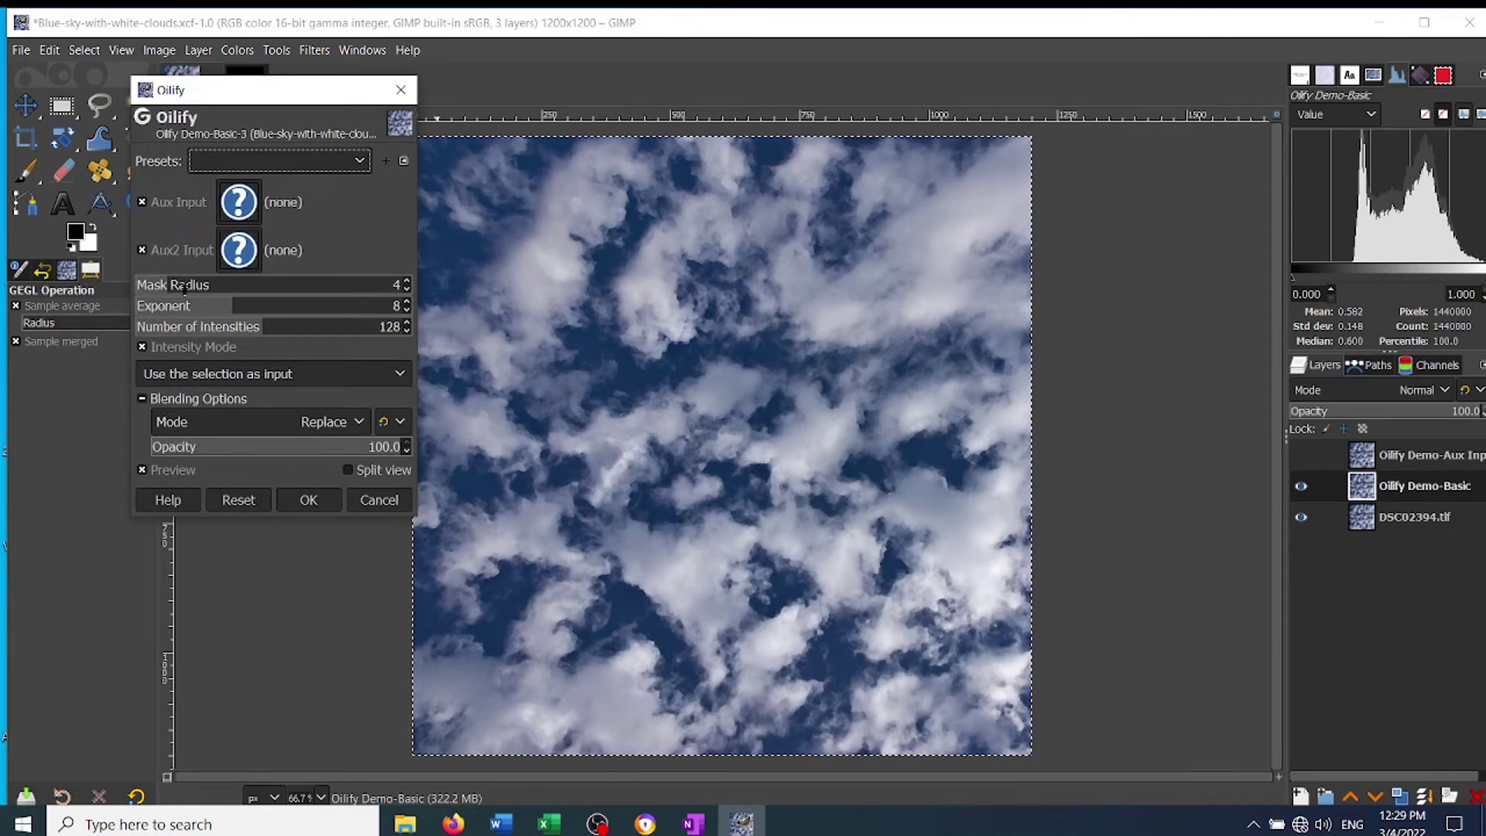
Step: Step the Mask Radius from 2 up through 6, 10, 14 to 20, and drop Exponent to 1
left_click_drag(167, 295, 149, 295)
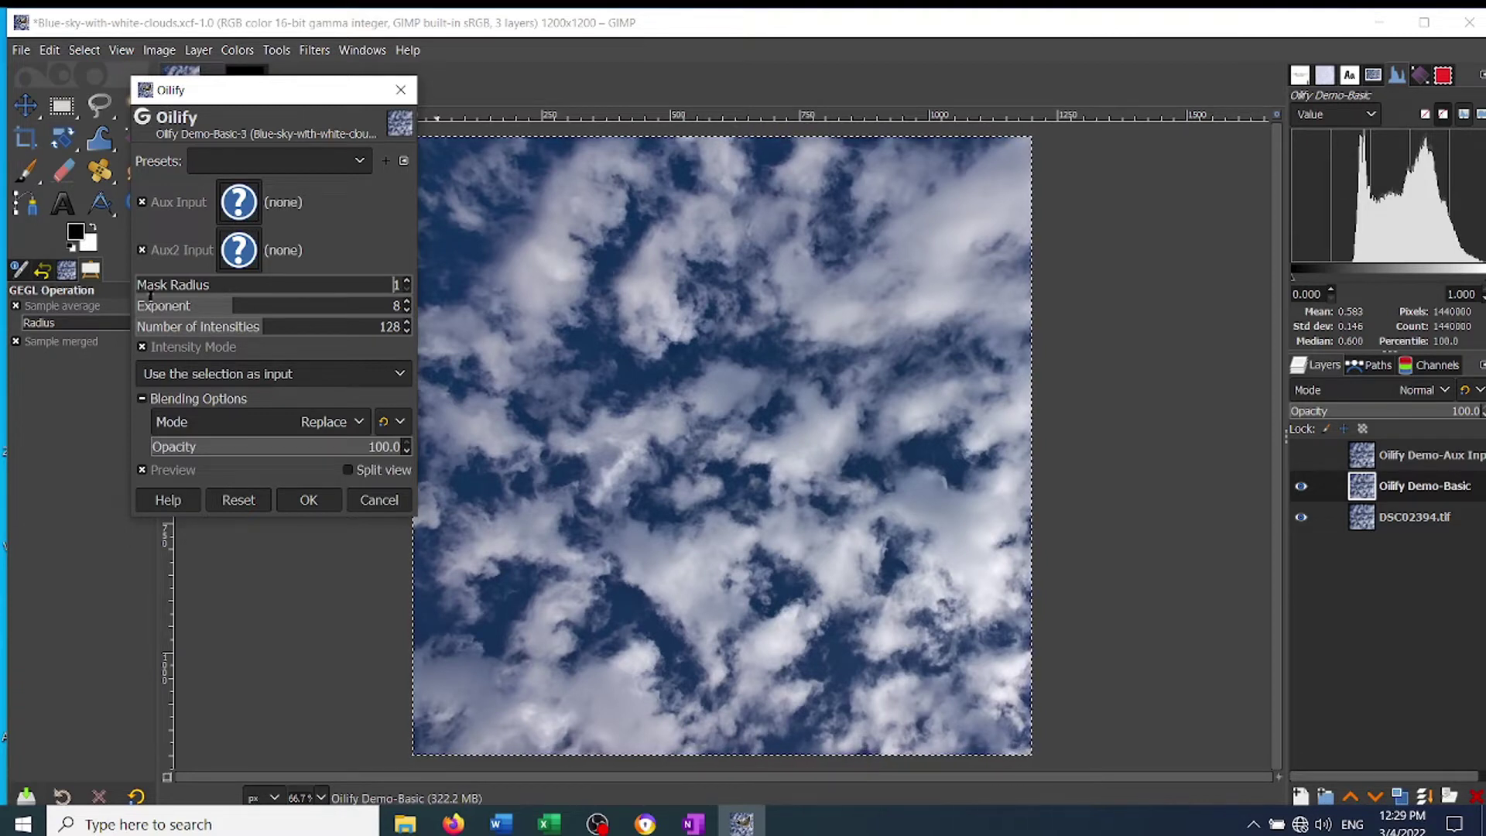
left_click(188, 288)
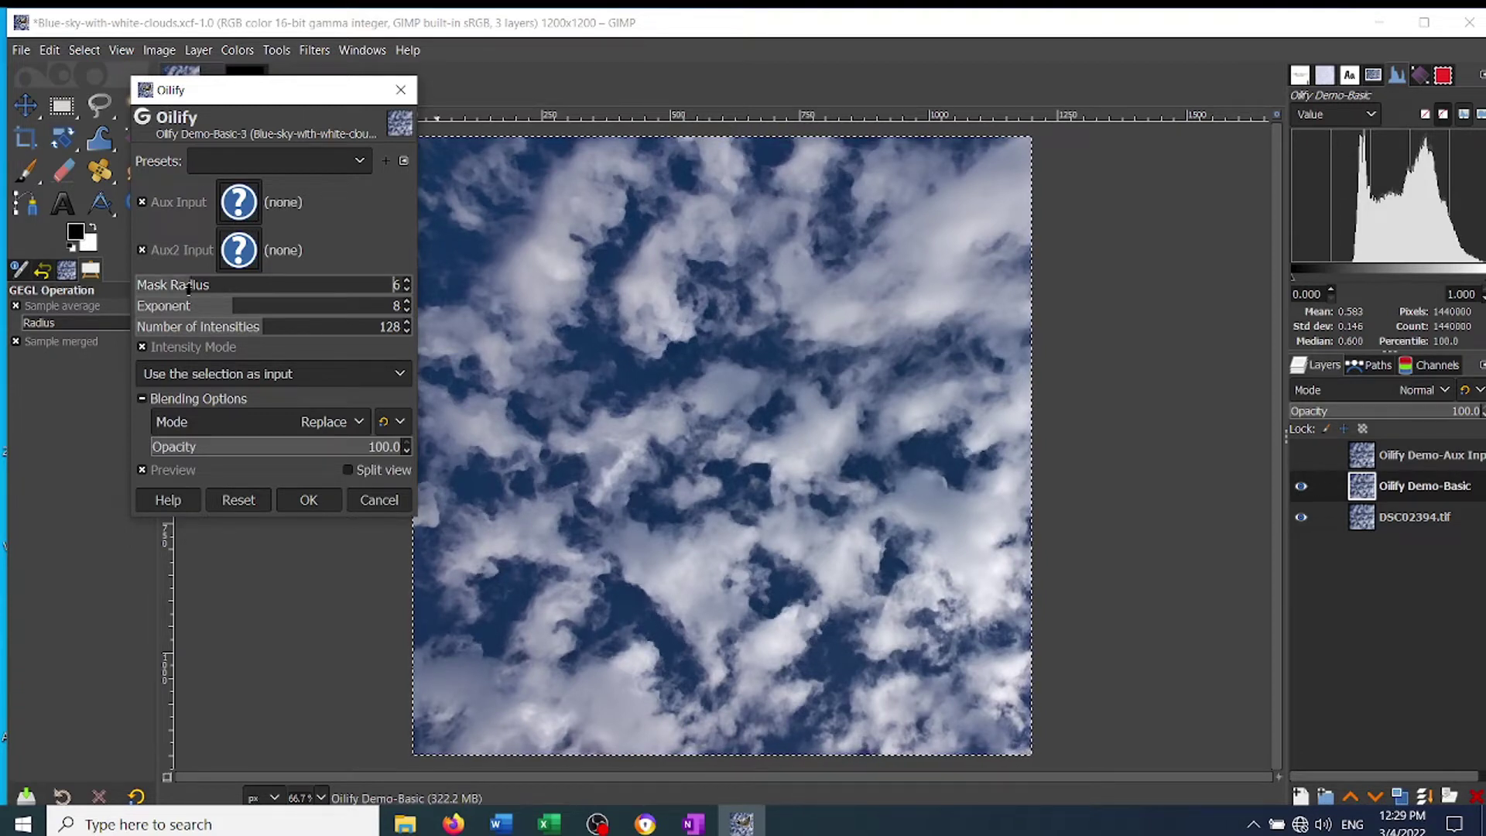
left_click(231, 288)
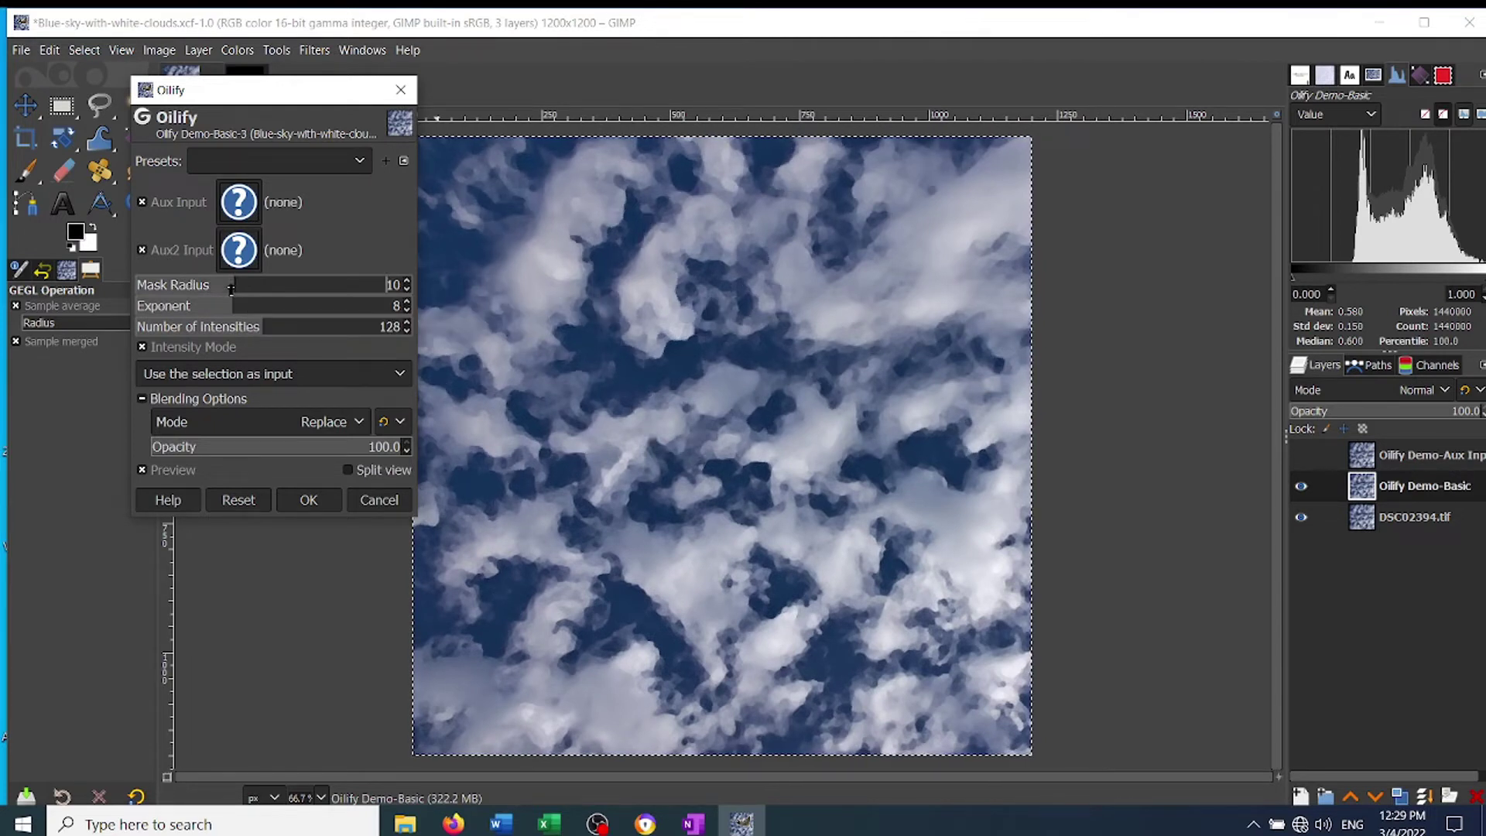
left_click(279, 285)
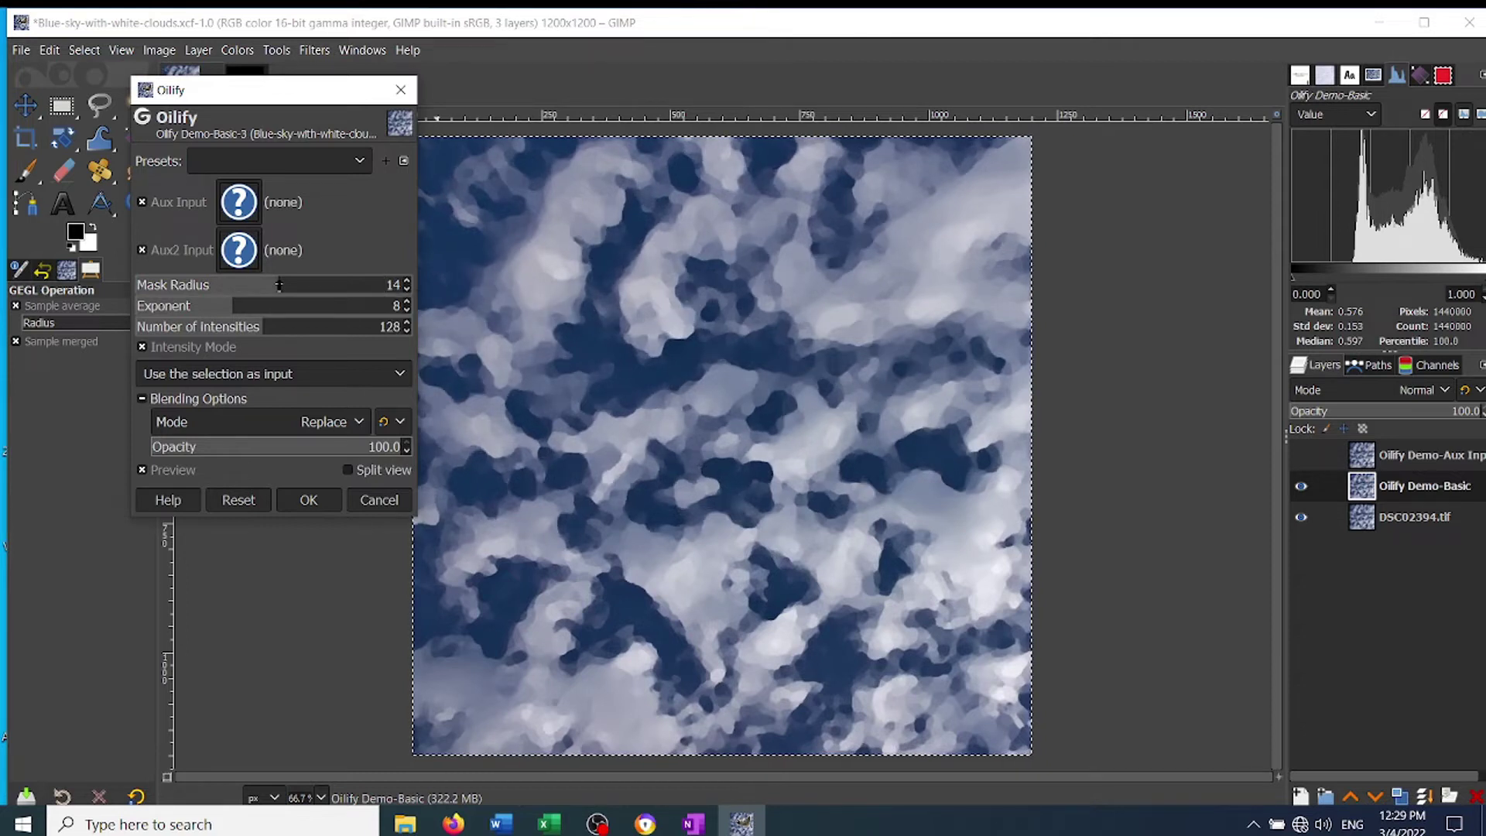
left_click(350, 284)
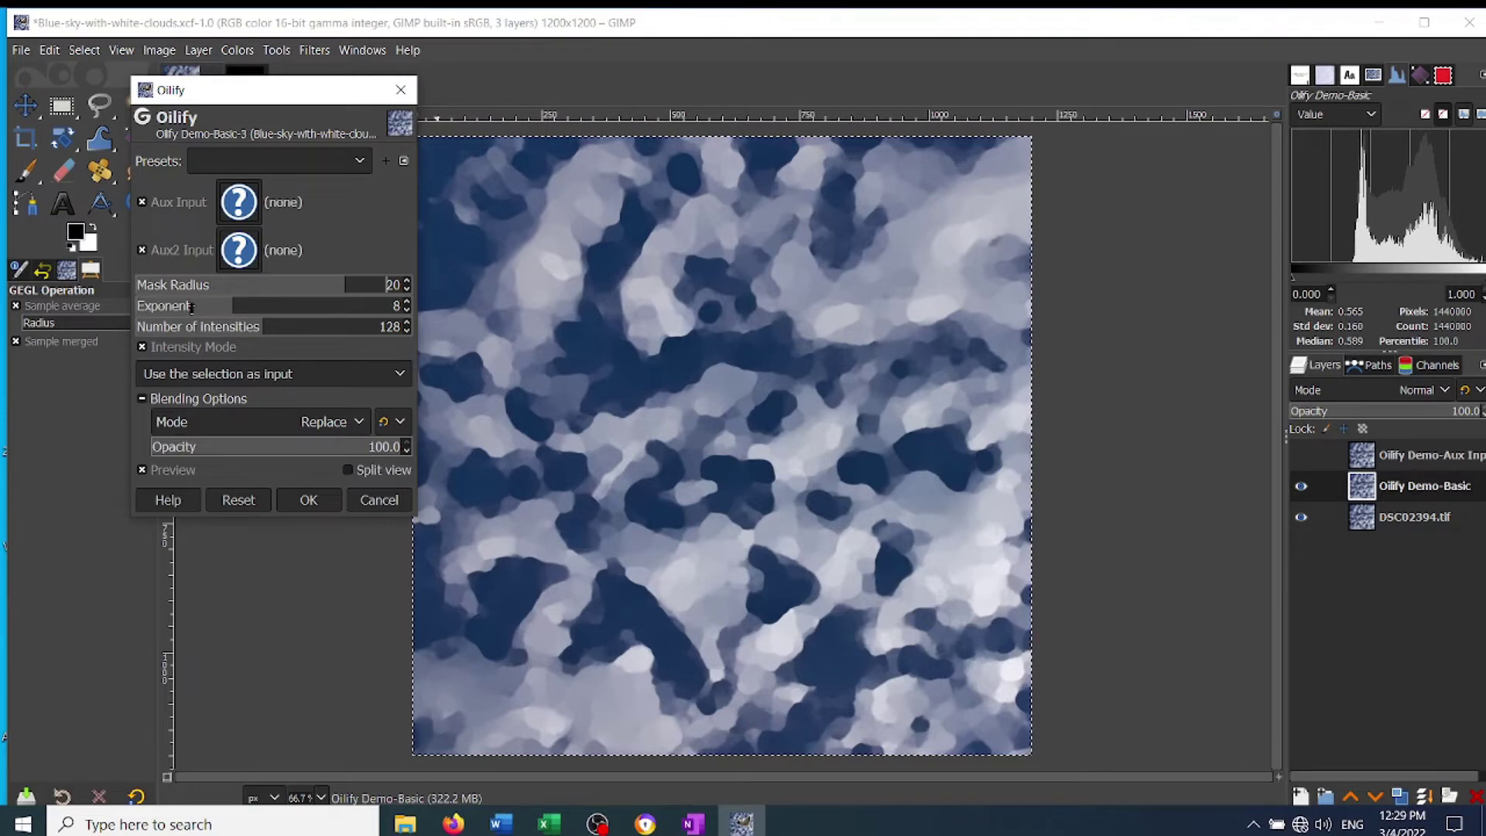
left_click(139, 308)
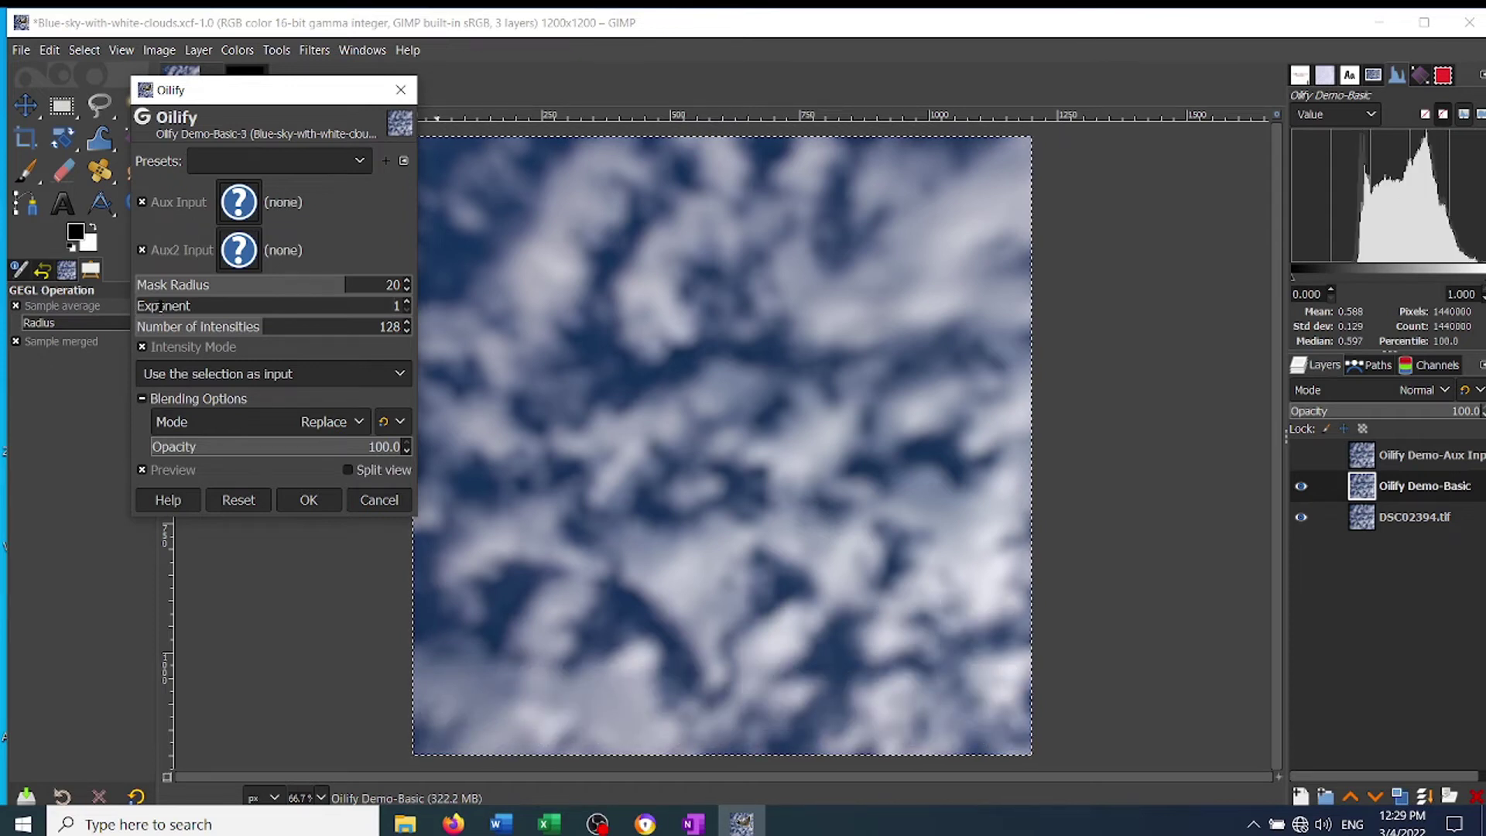
Step: Test Exponent 3 and 17, settle on Exponent 10, and reduce Mask Radius to 13
left_click(163, 308)
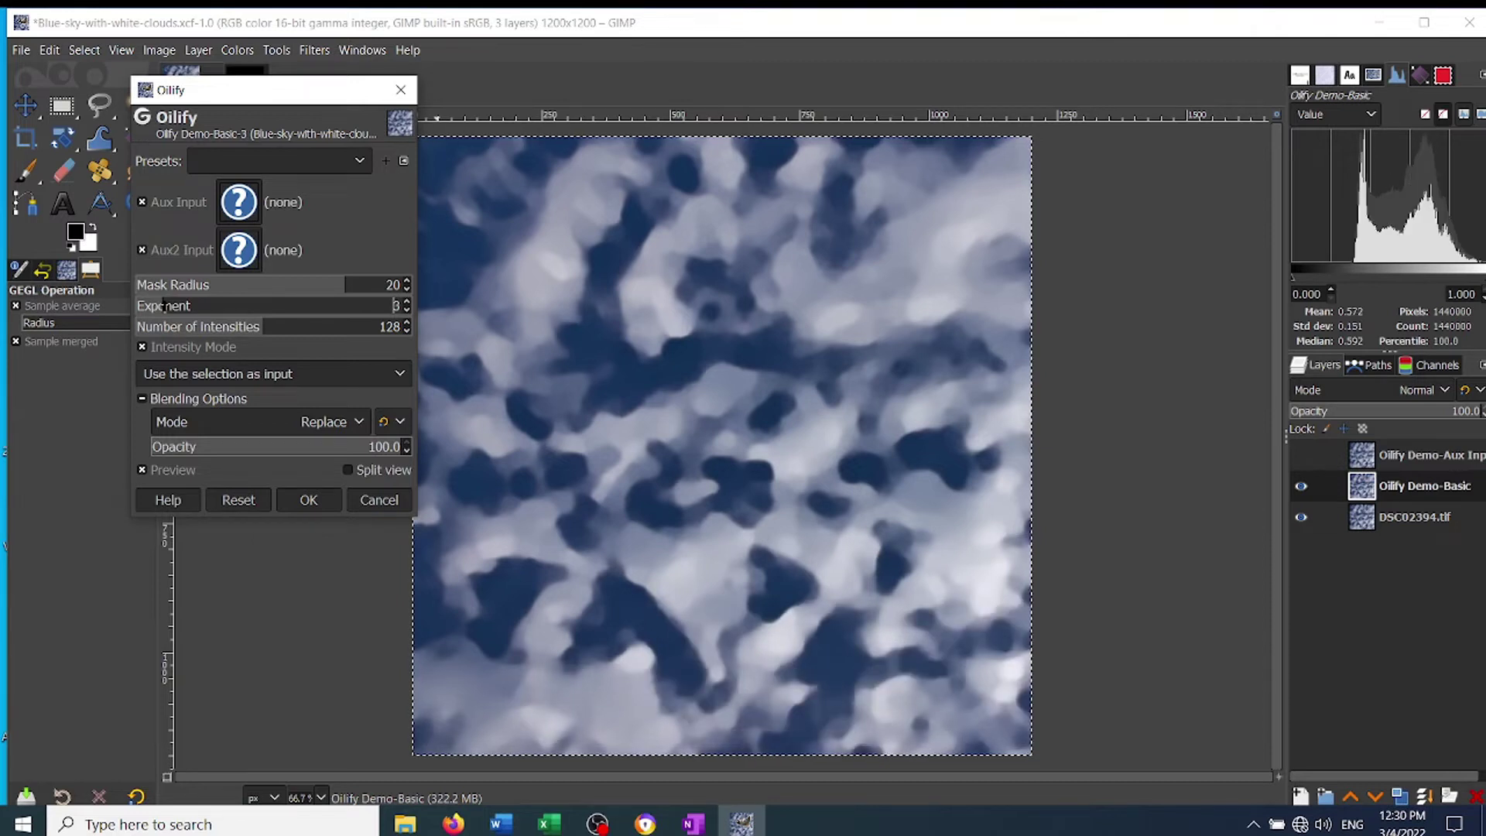
left_click(356, 309)
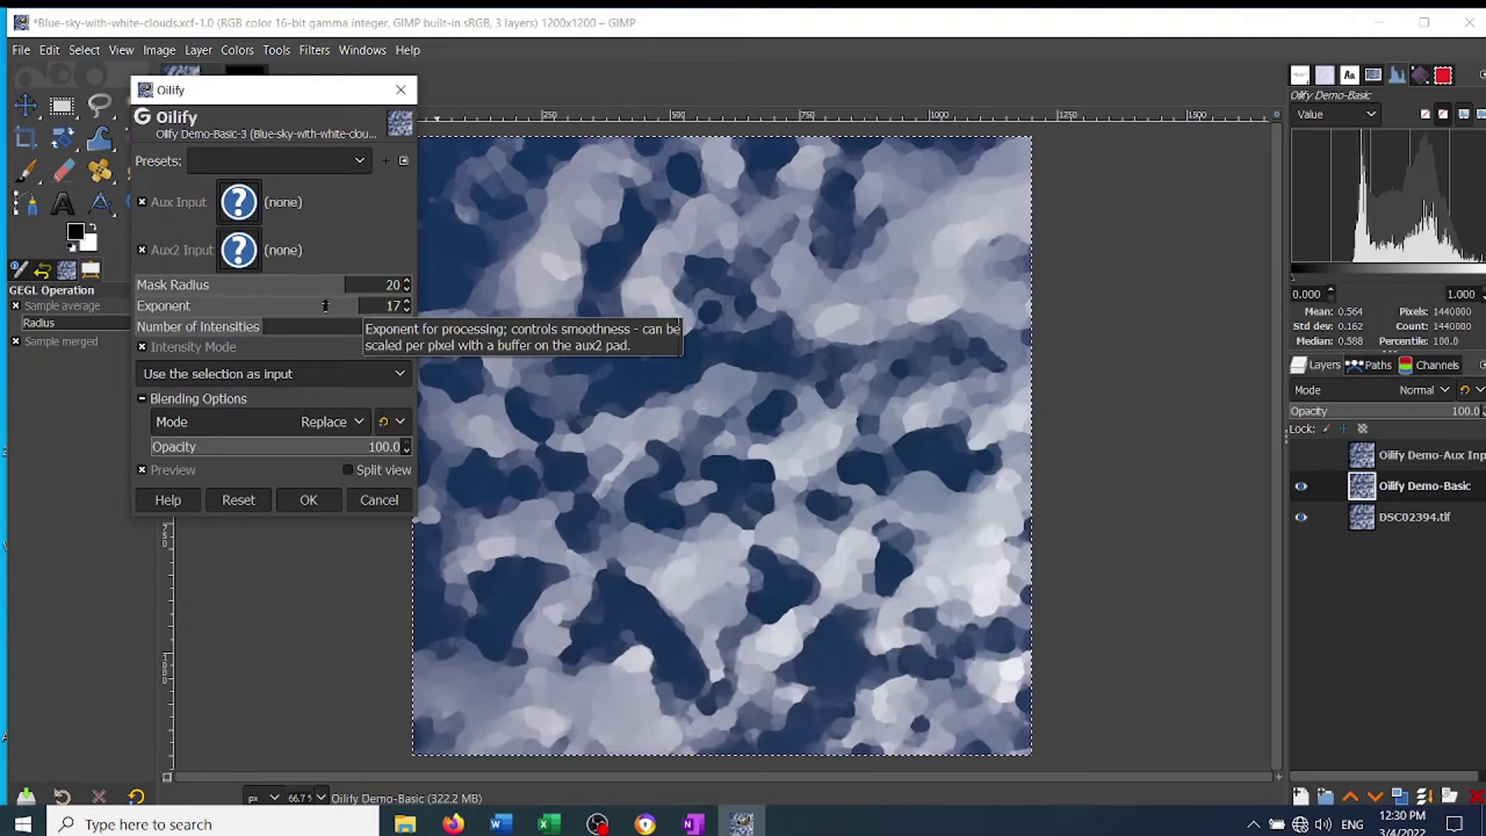
left_click(260, 304)
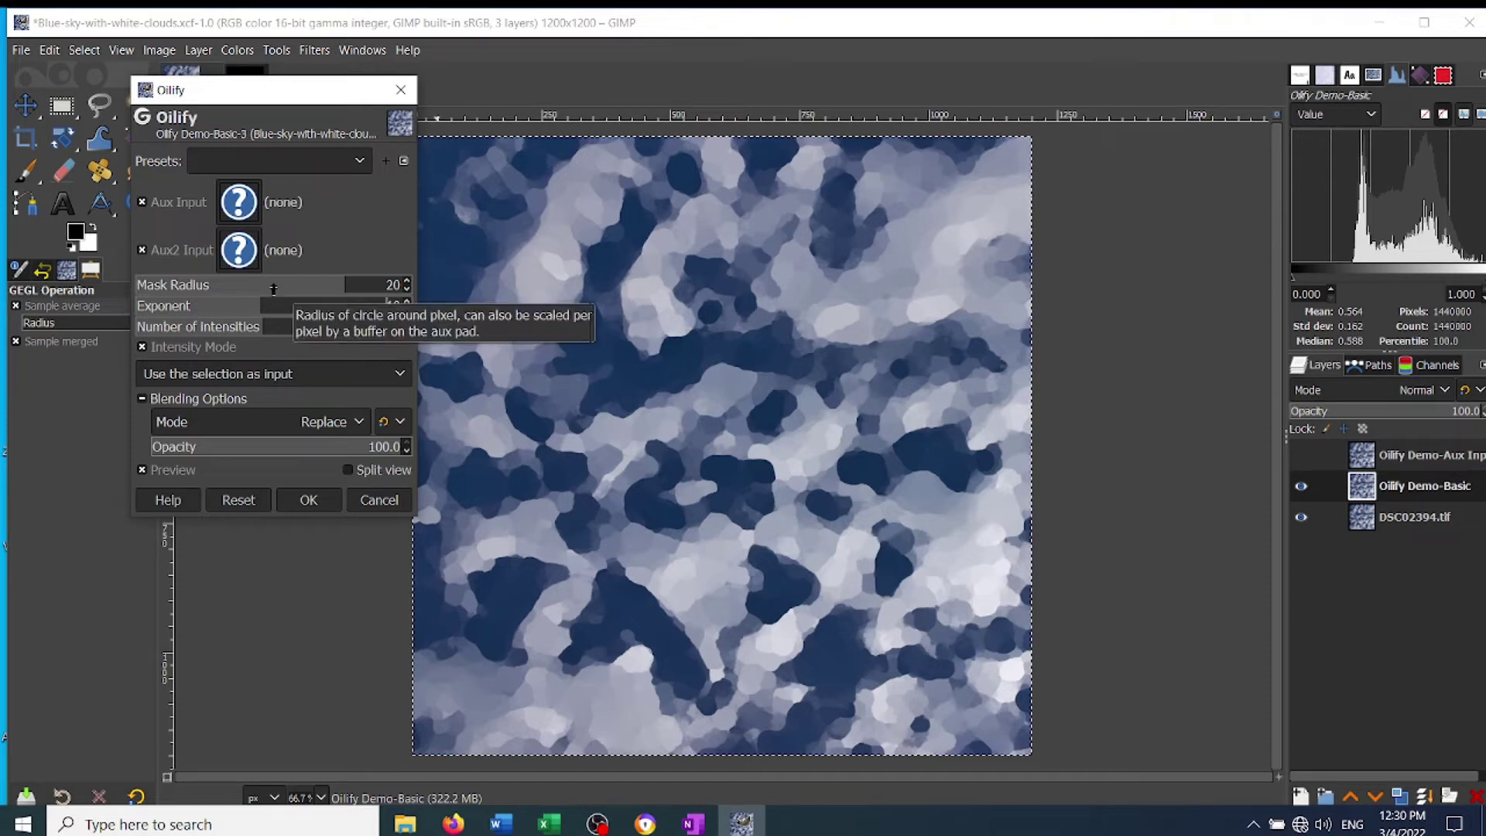
left_click(266, 285)
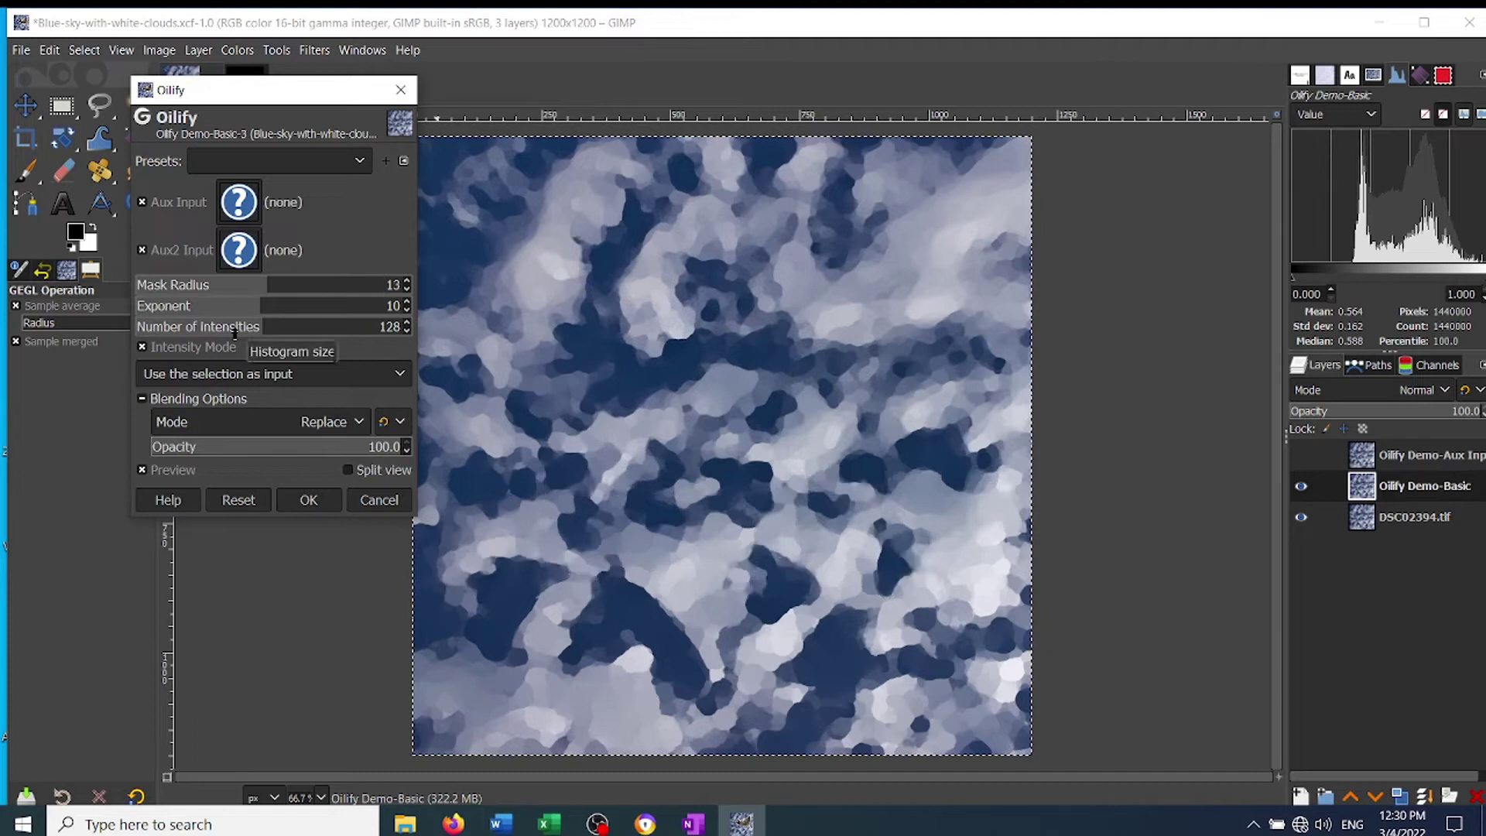
Step: Try 8, 129 and 252 intensities on the clouds, then toggle Intensity Mode off and back on
left_click_drag(257, 334, 136, 341)
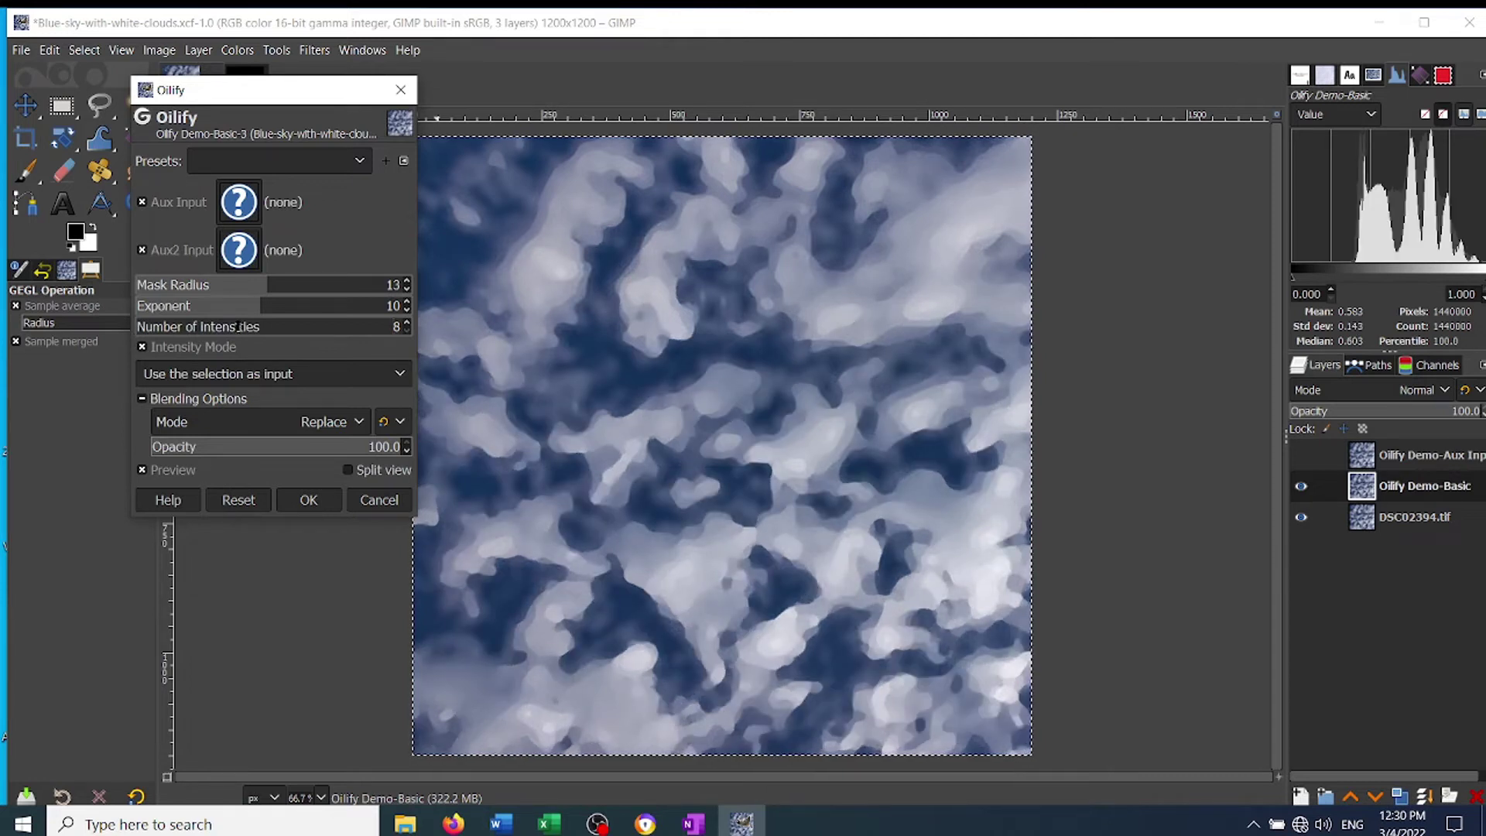
left_click(266, 330)
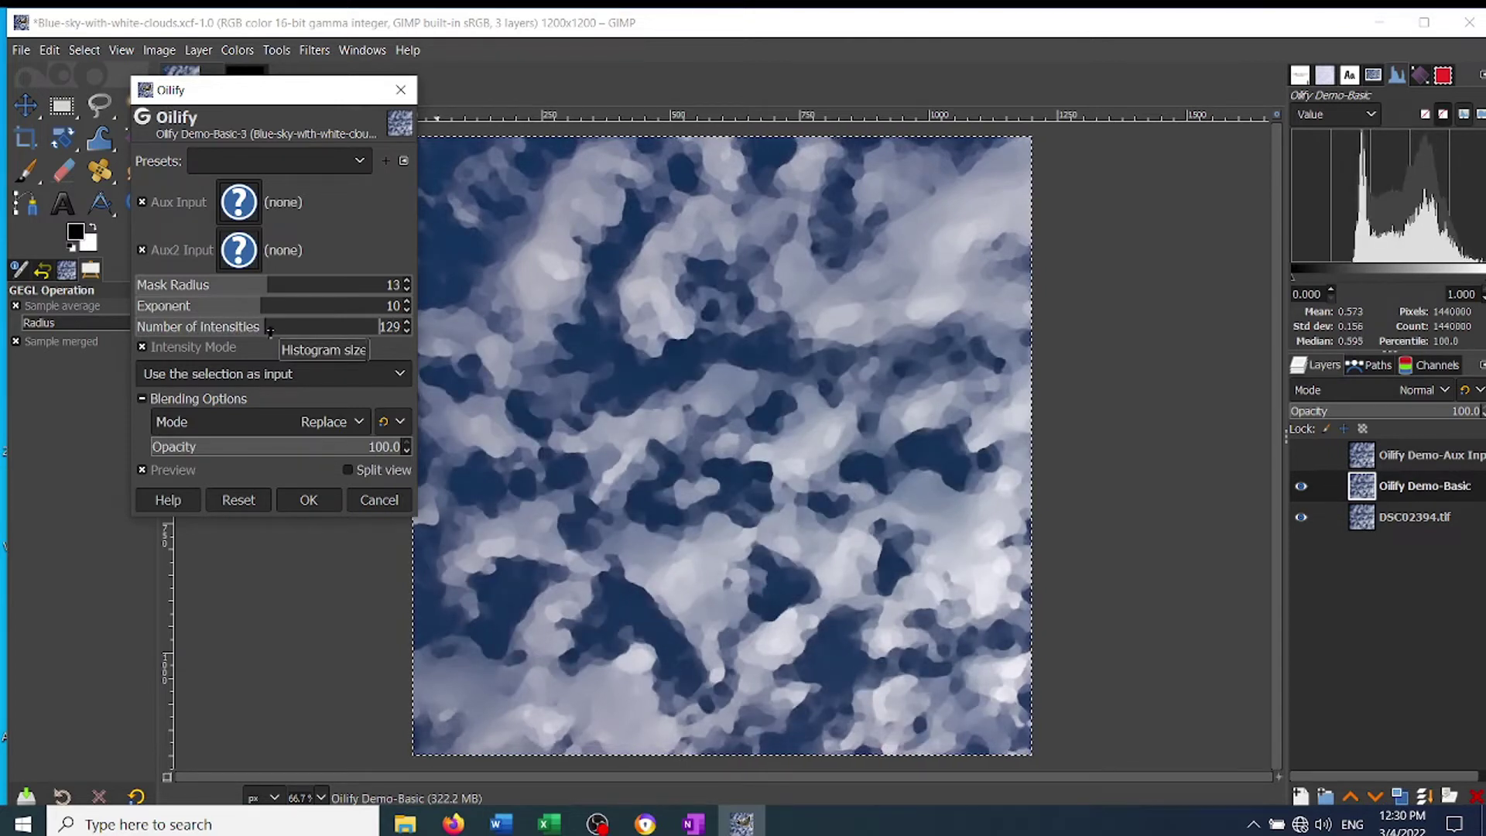
left_click(399, 329)
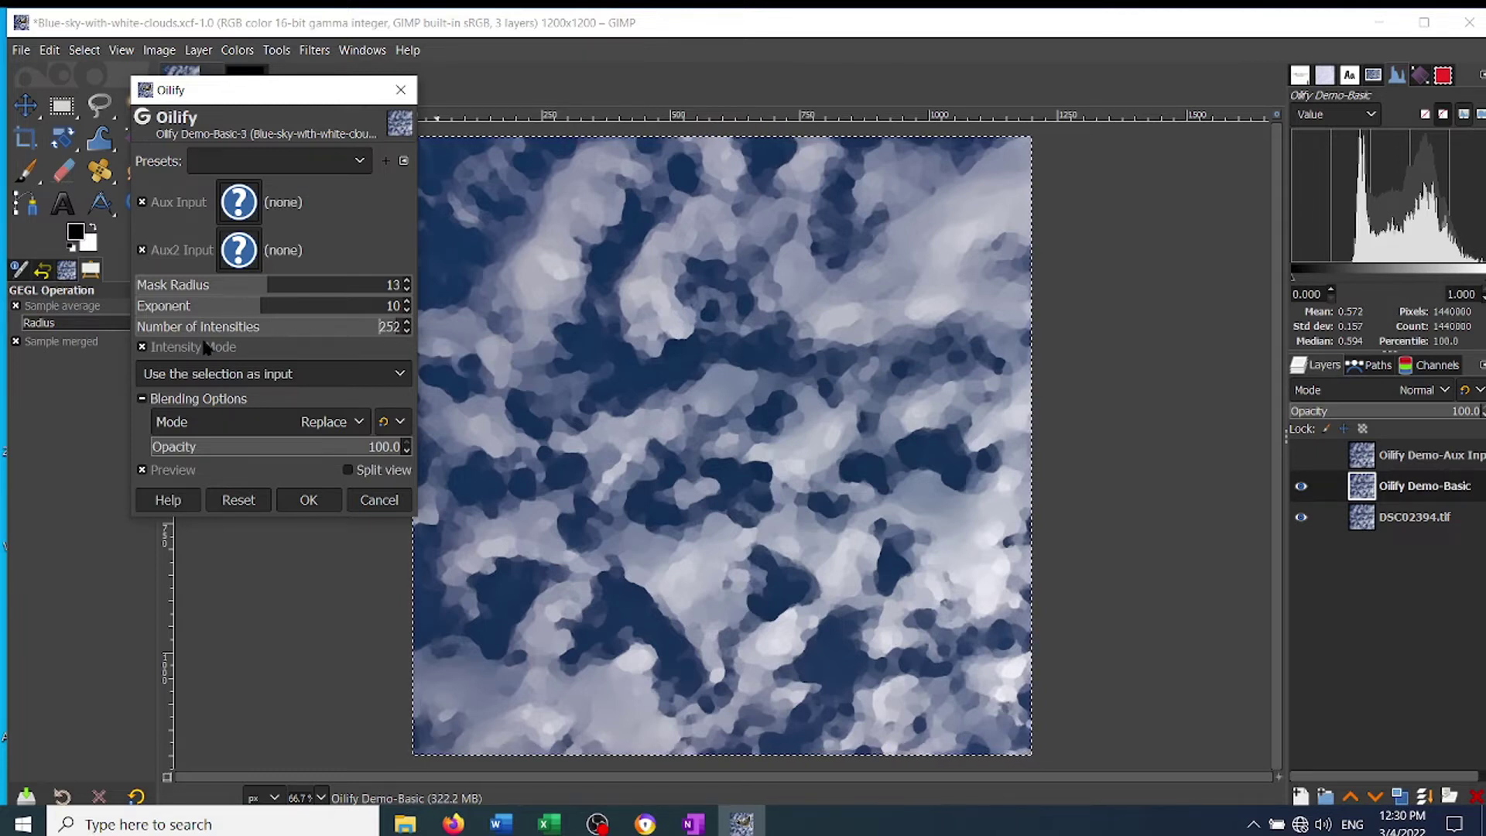
left_click(141, 347)
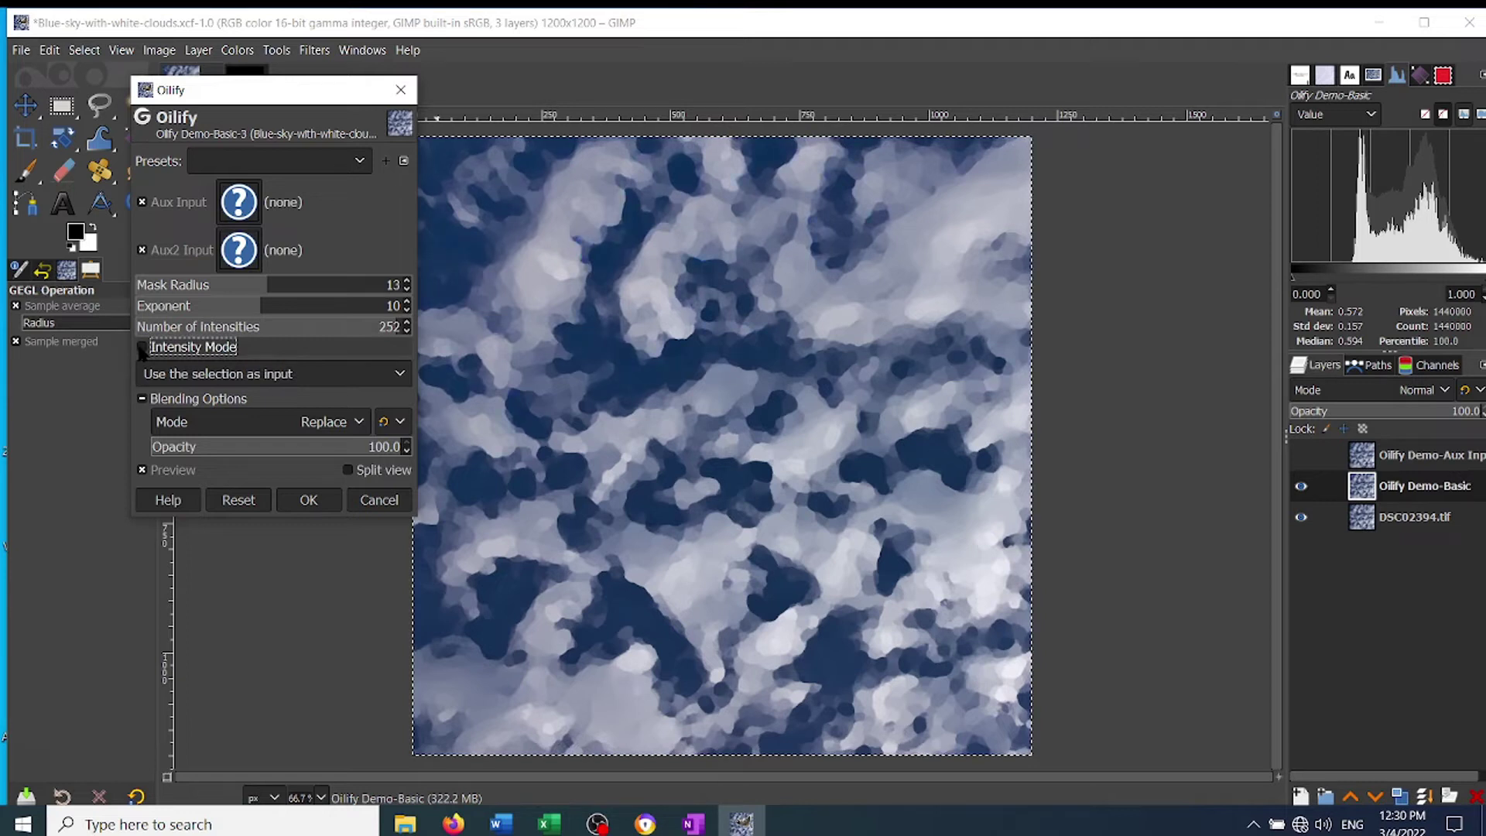
left_click(143, 348)
Step: Drop the clouds to 8 intensities and compare Intensity Mode off versus on
left_click(143, 329)
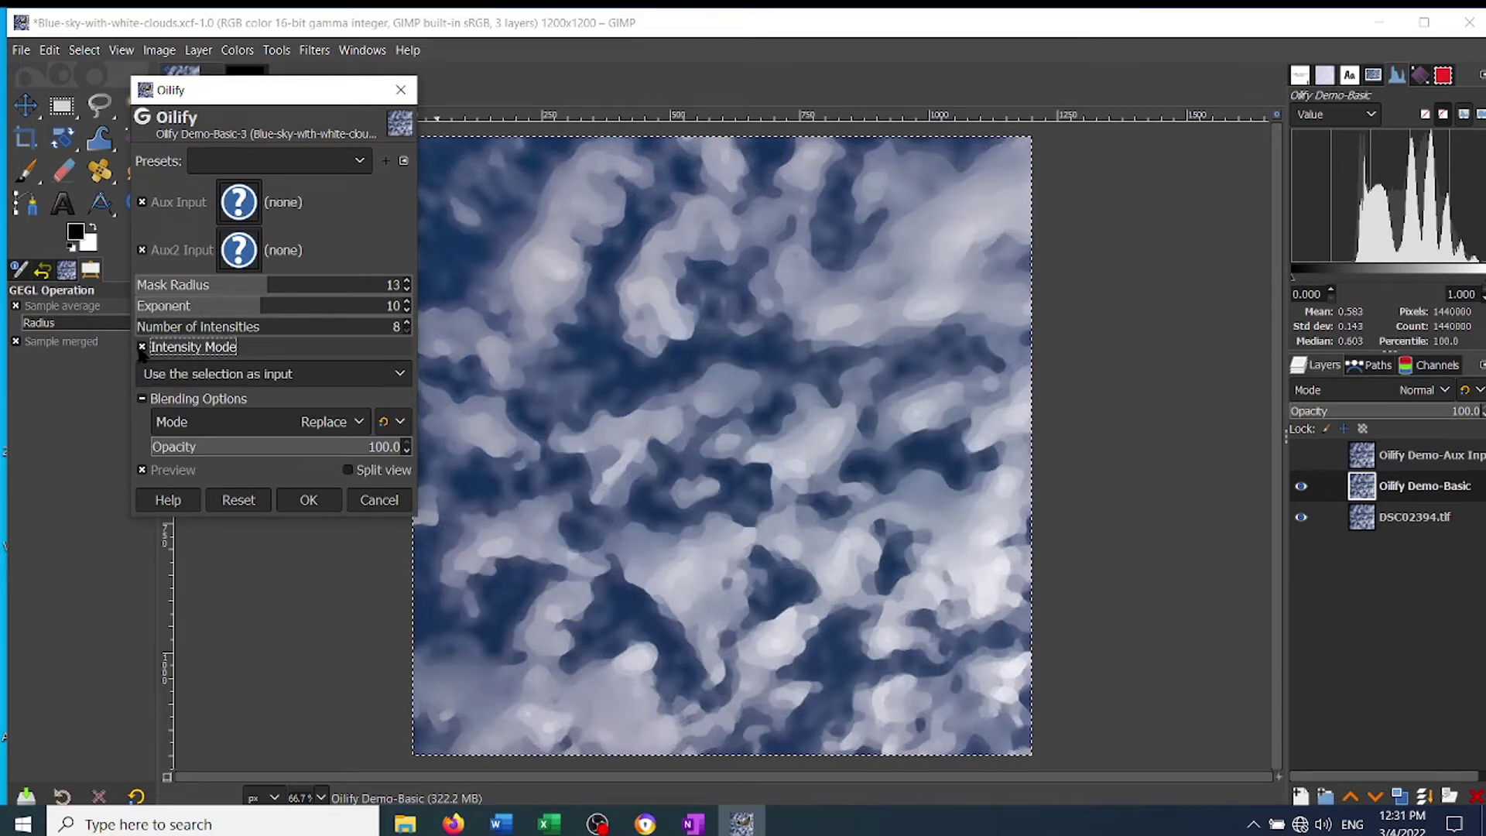
left_click(142, 350)
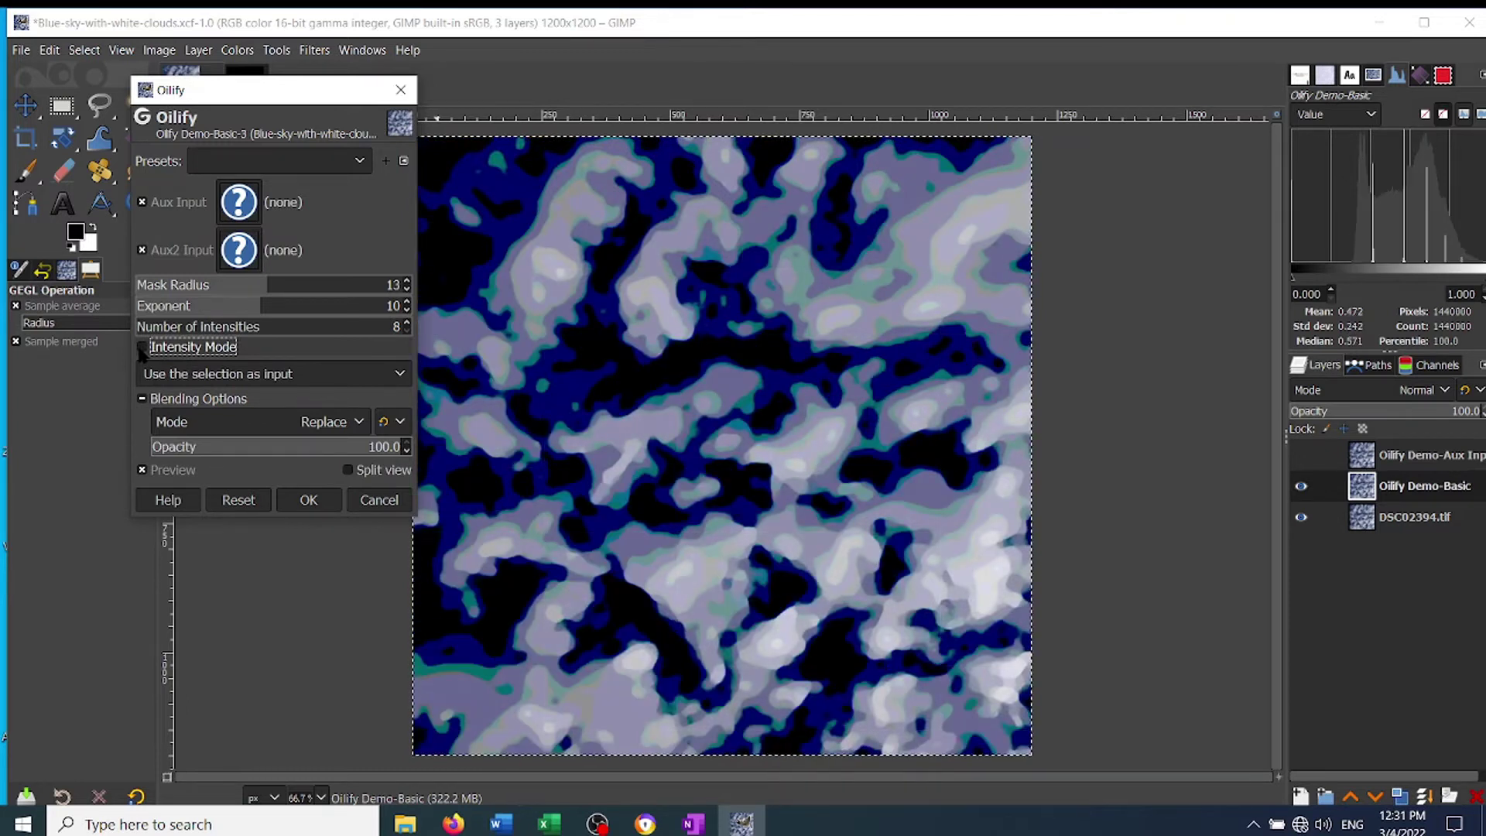
left_click(142, 348)
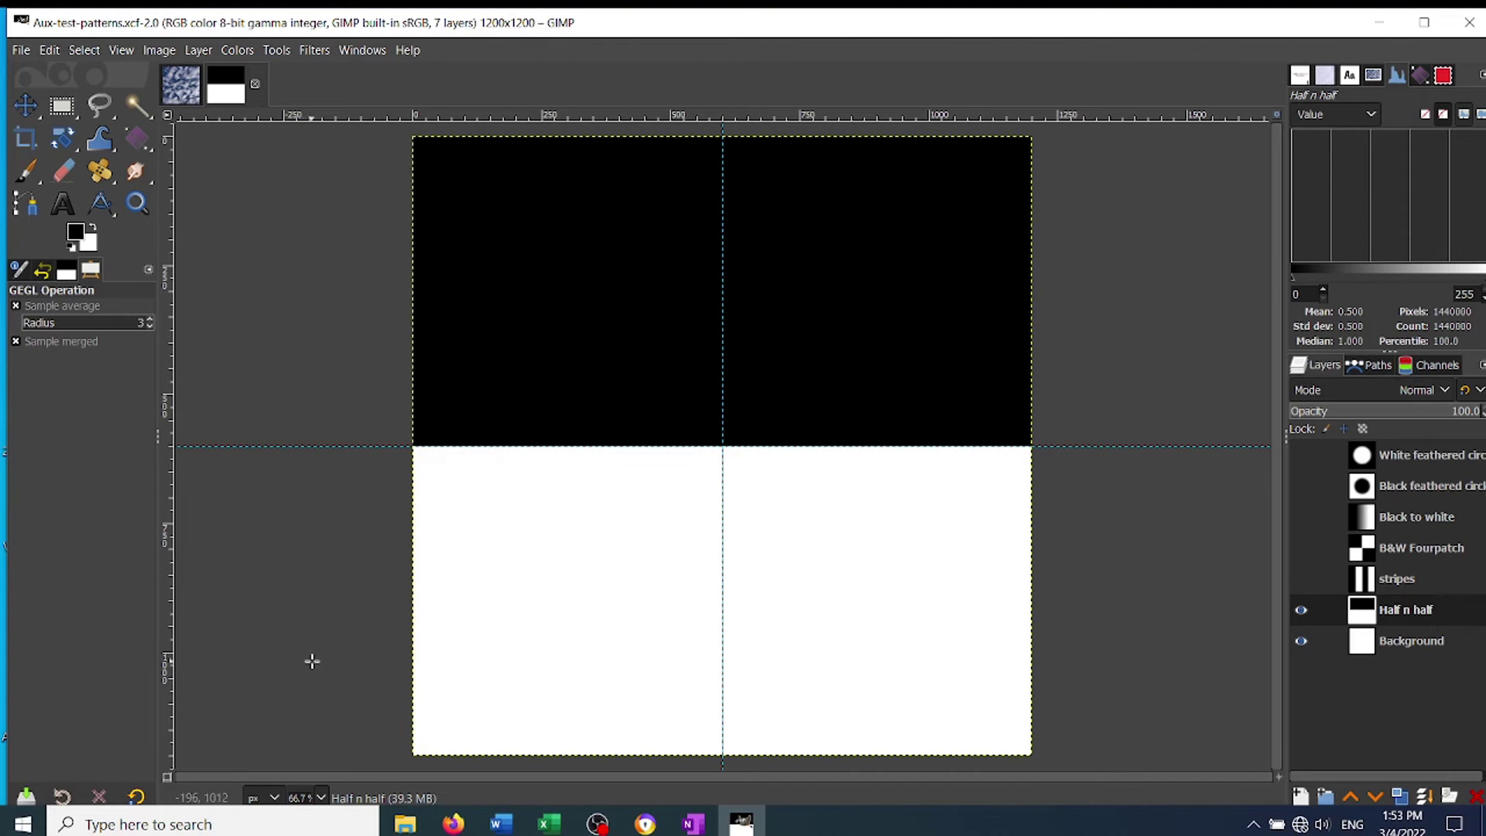
Step: Start the Oilify filter on the Aux Input layer of the Blue-sky-with-white-clouds image
left_click(181, 87)
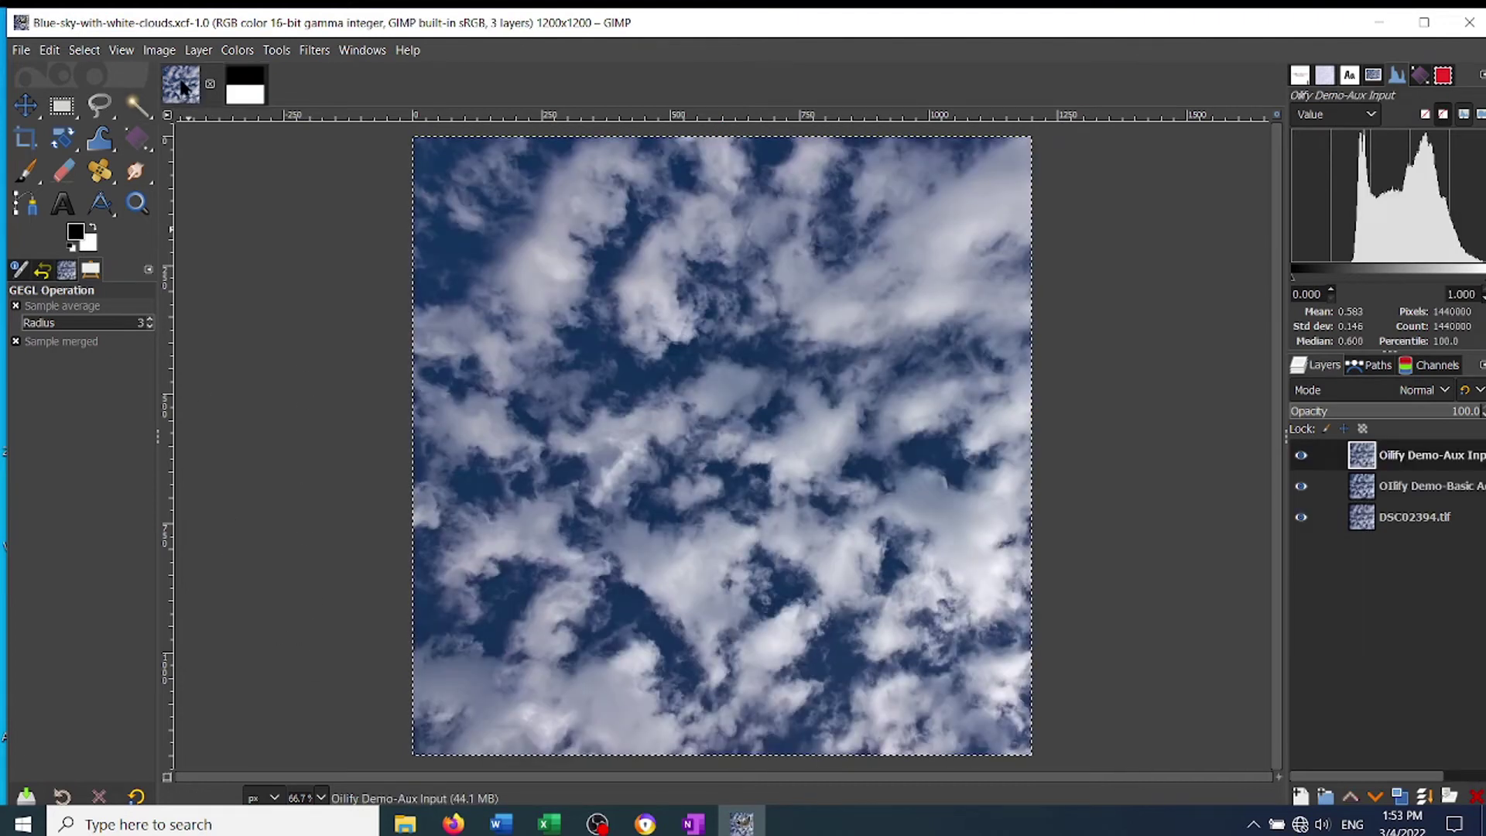
left_click(310, 52)
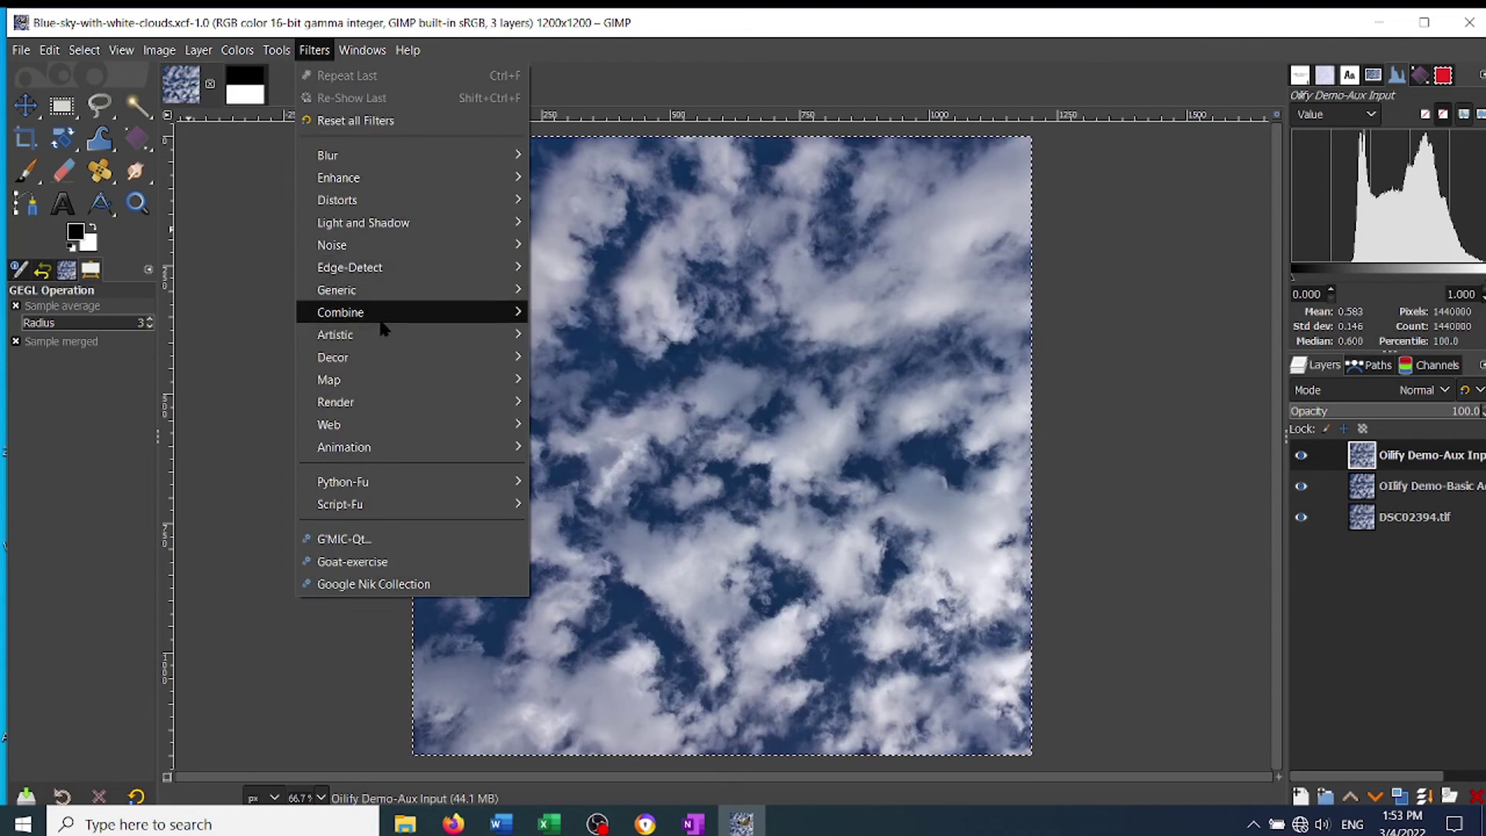
mouse_move(390, 341)
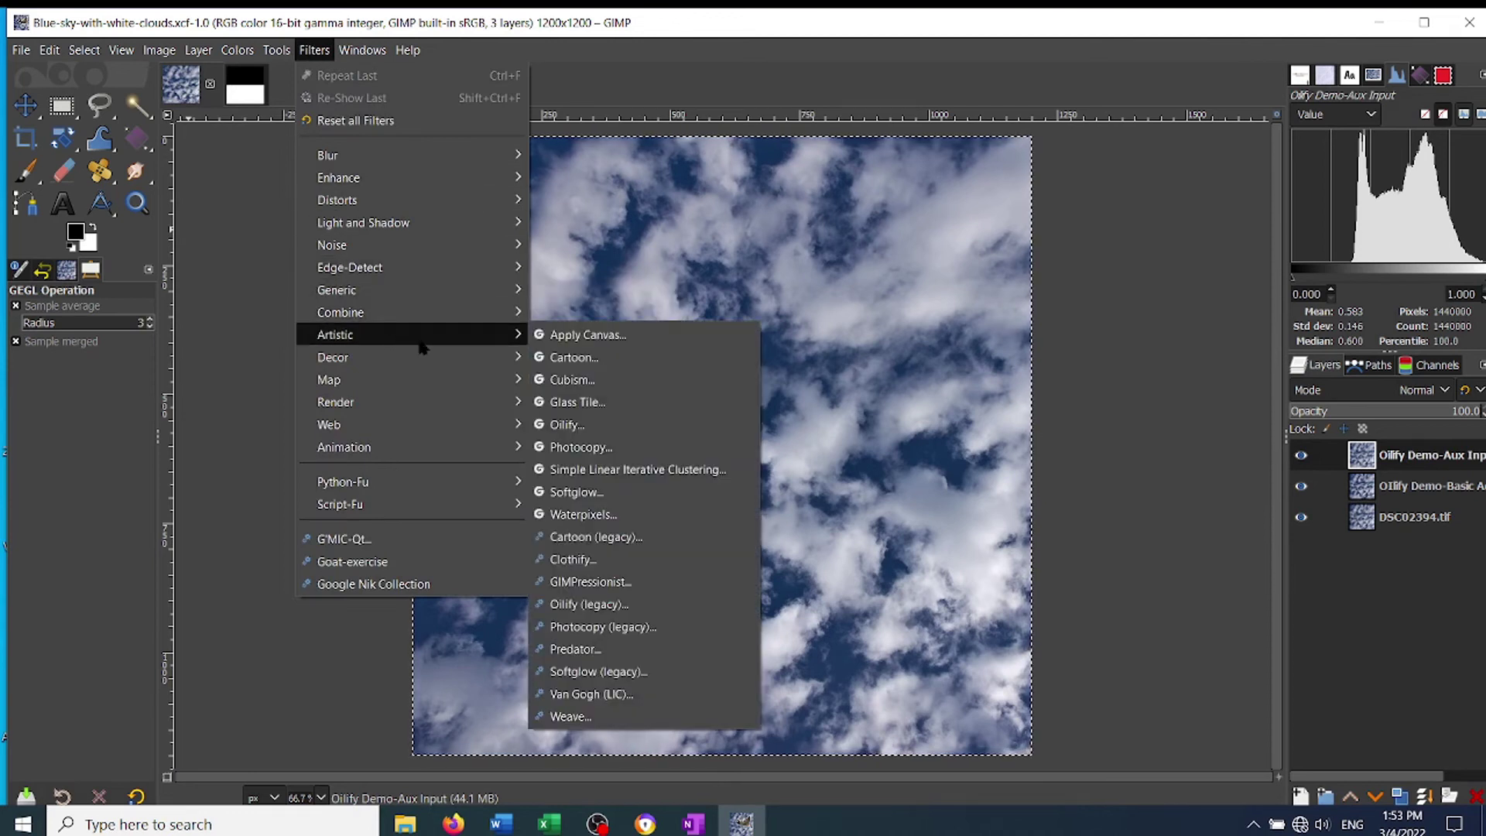
left_click(576, 423)
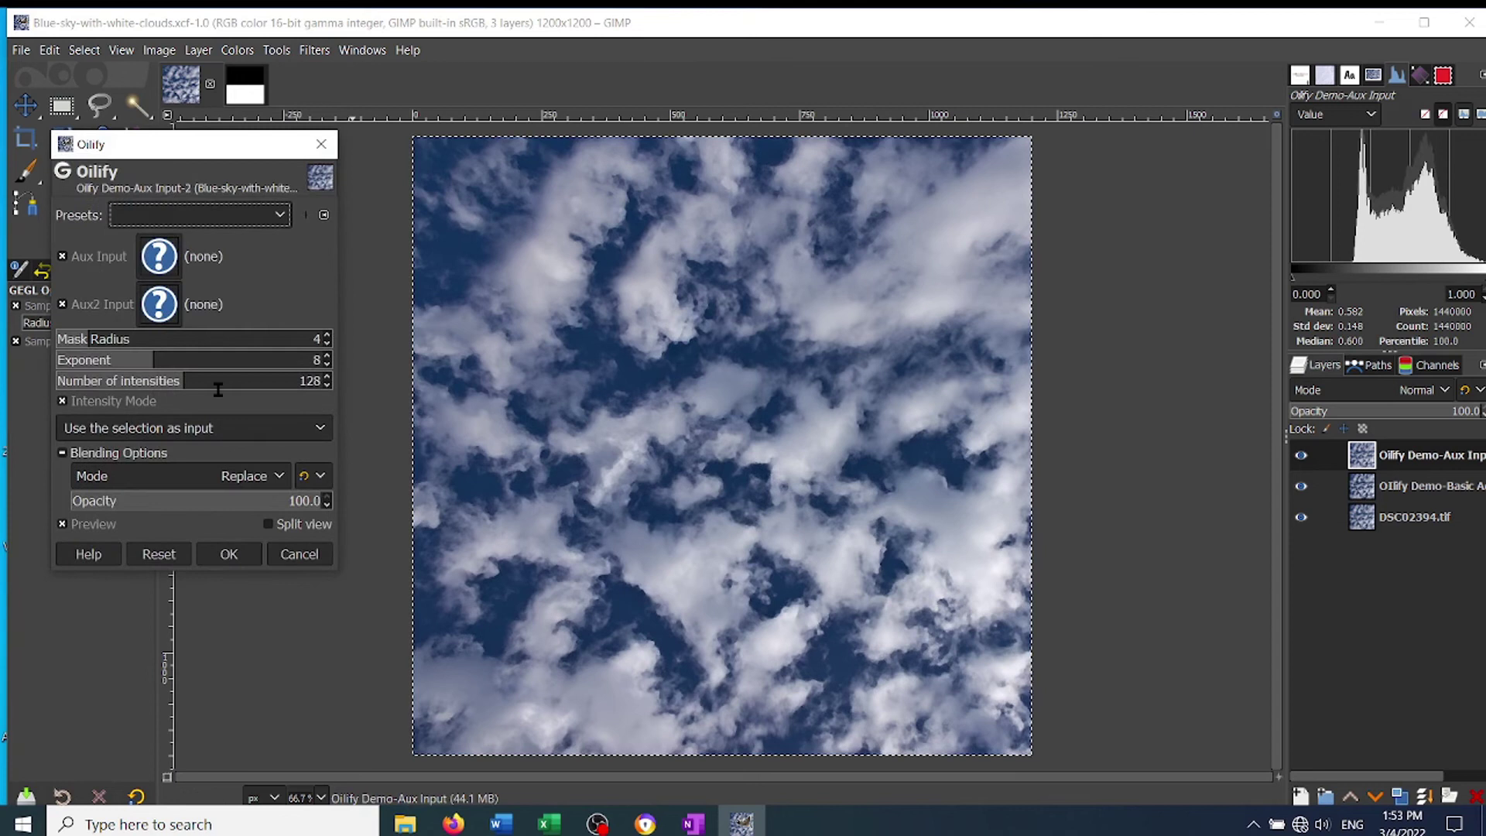
Step: Set Oilify's Mask Radius to 12 and raise its Exponent from 8 to 12
left_click(176, 338)
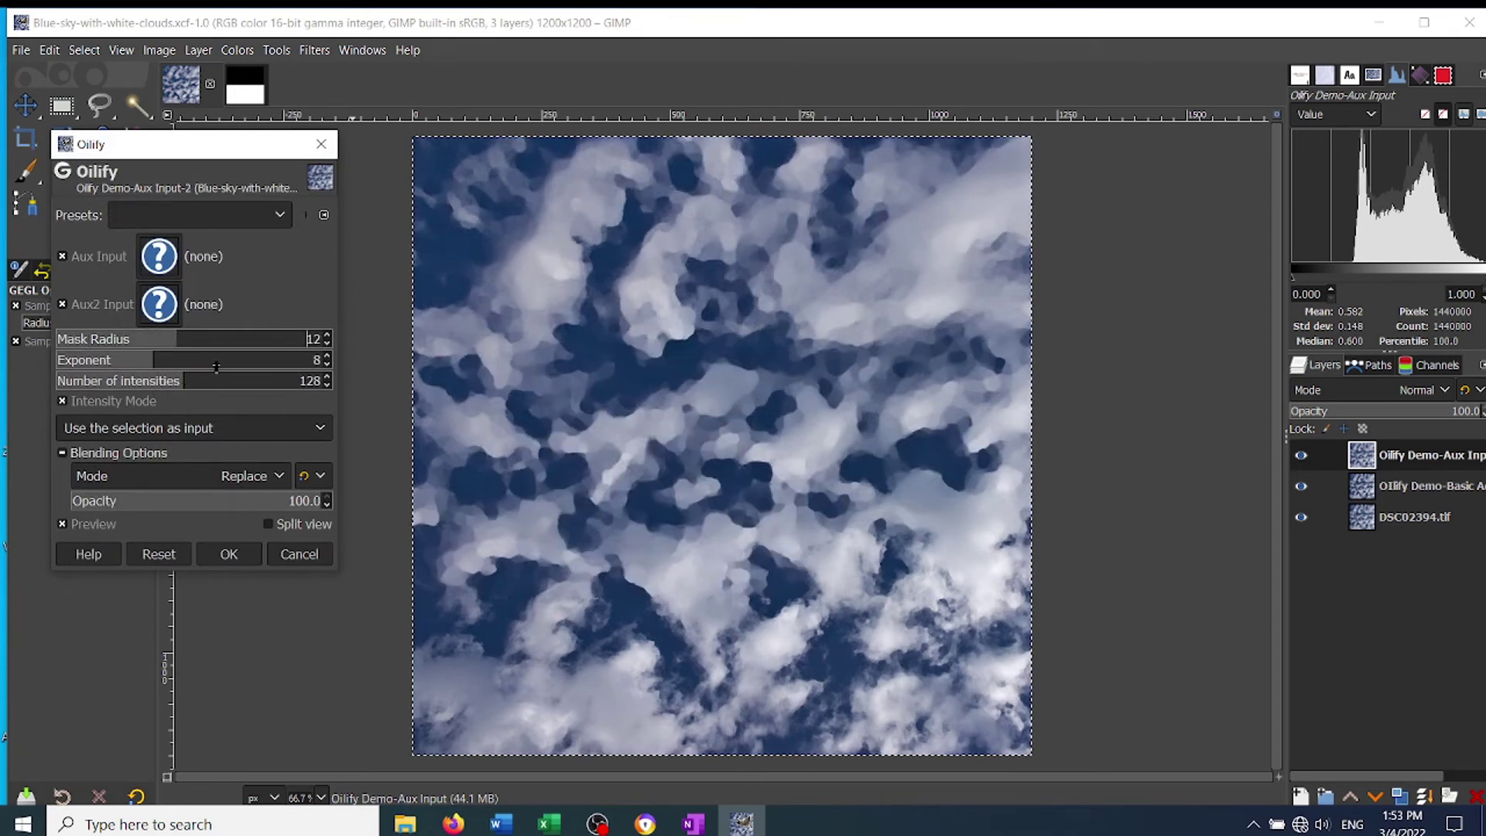
left_click(207, 360)
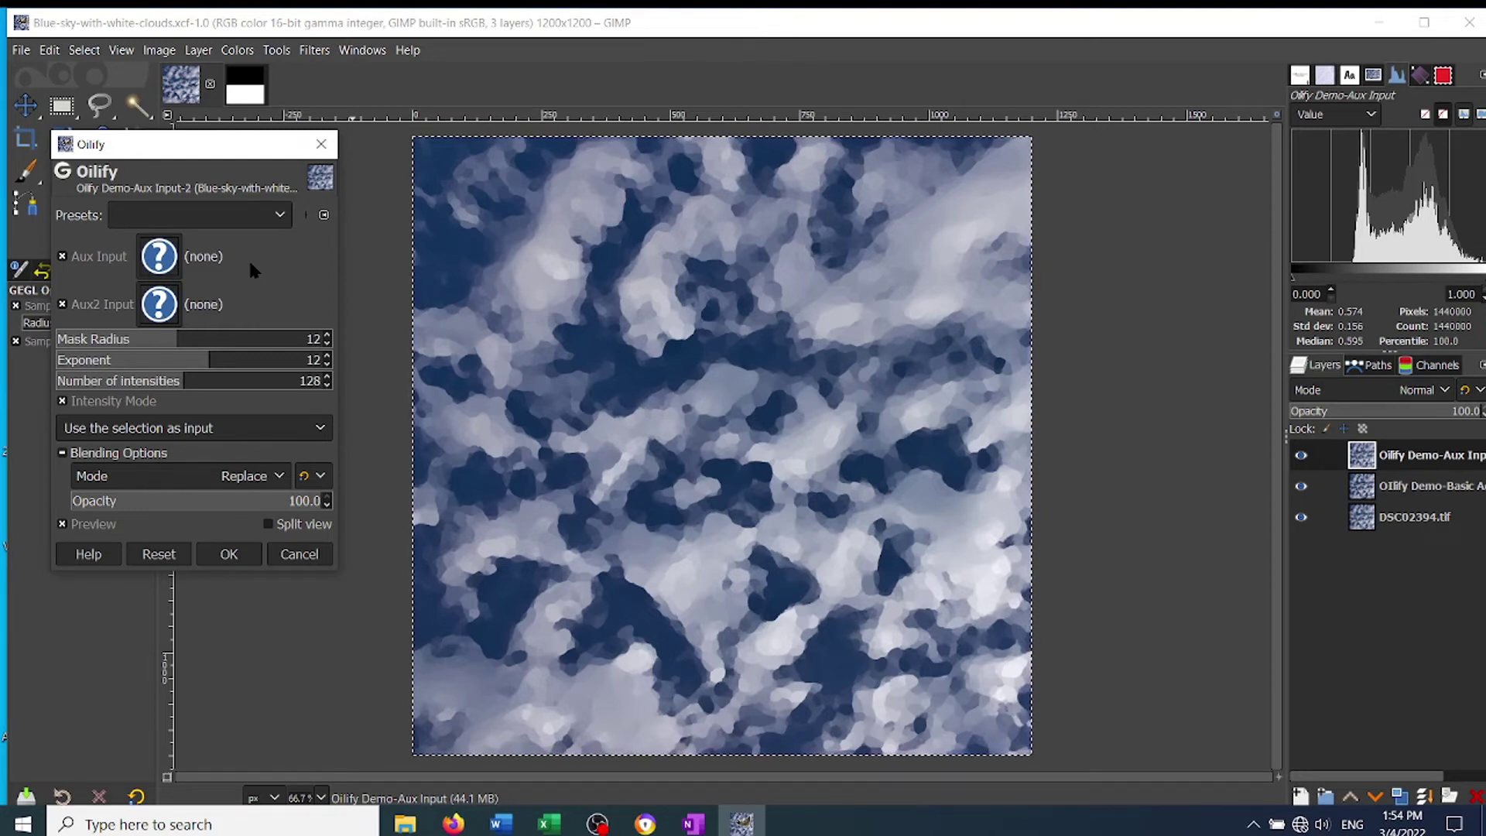
left_click(166, 257)
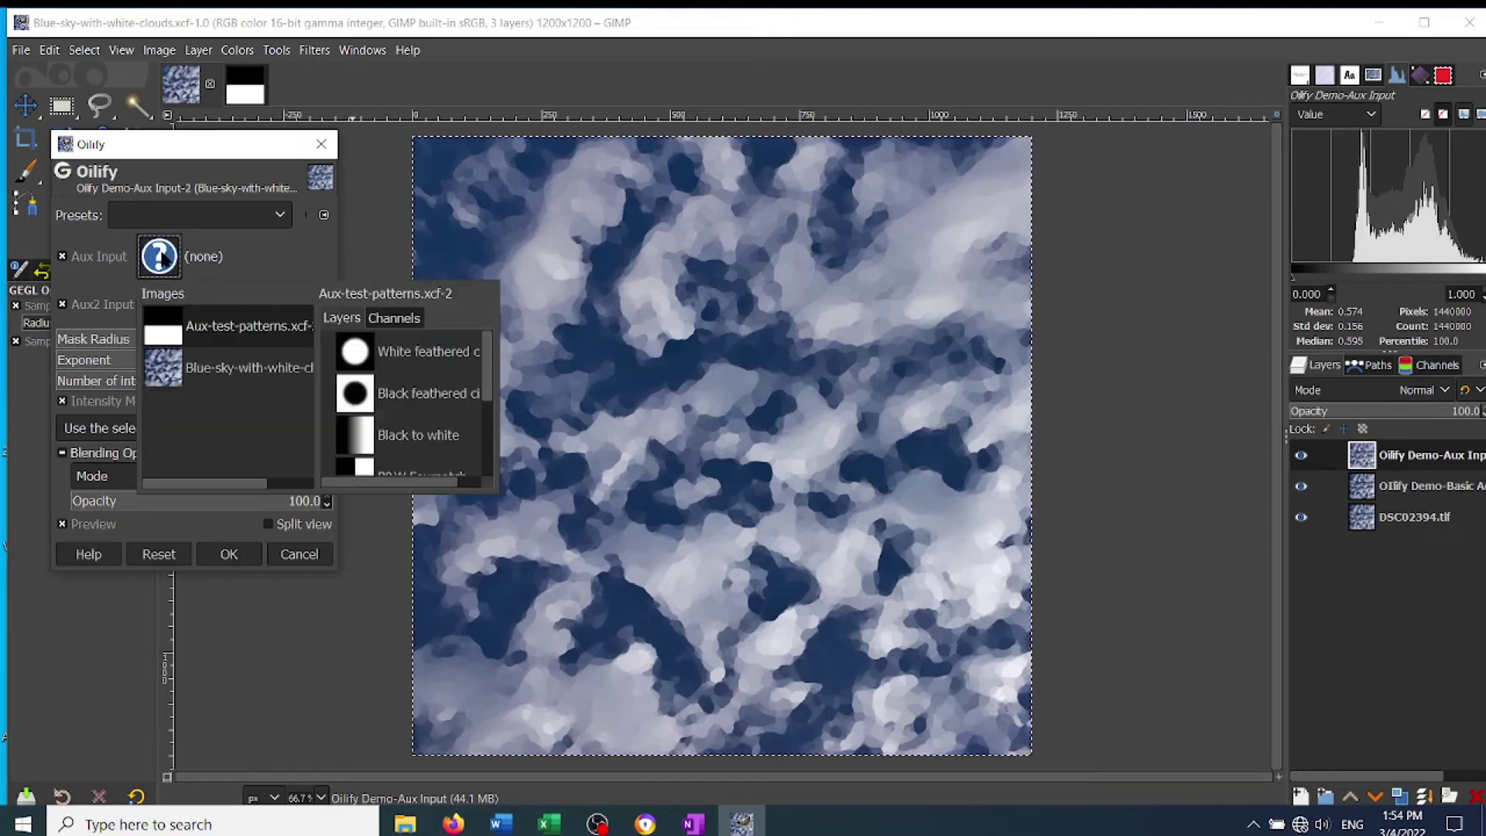
Step: Choose the Half n half test pattern as Oilify's Aux Input mask
scroll(416, 439, "down", 2)
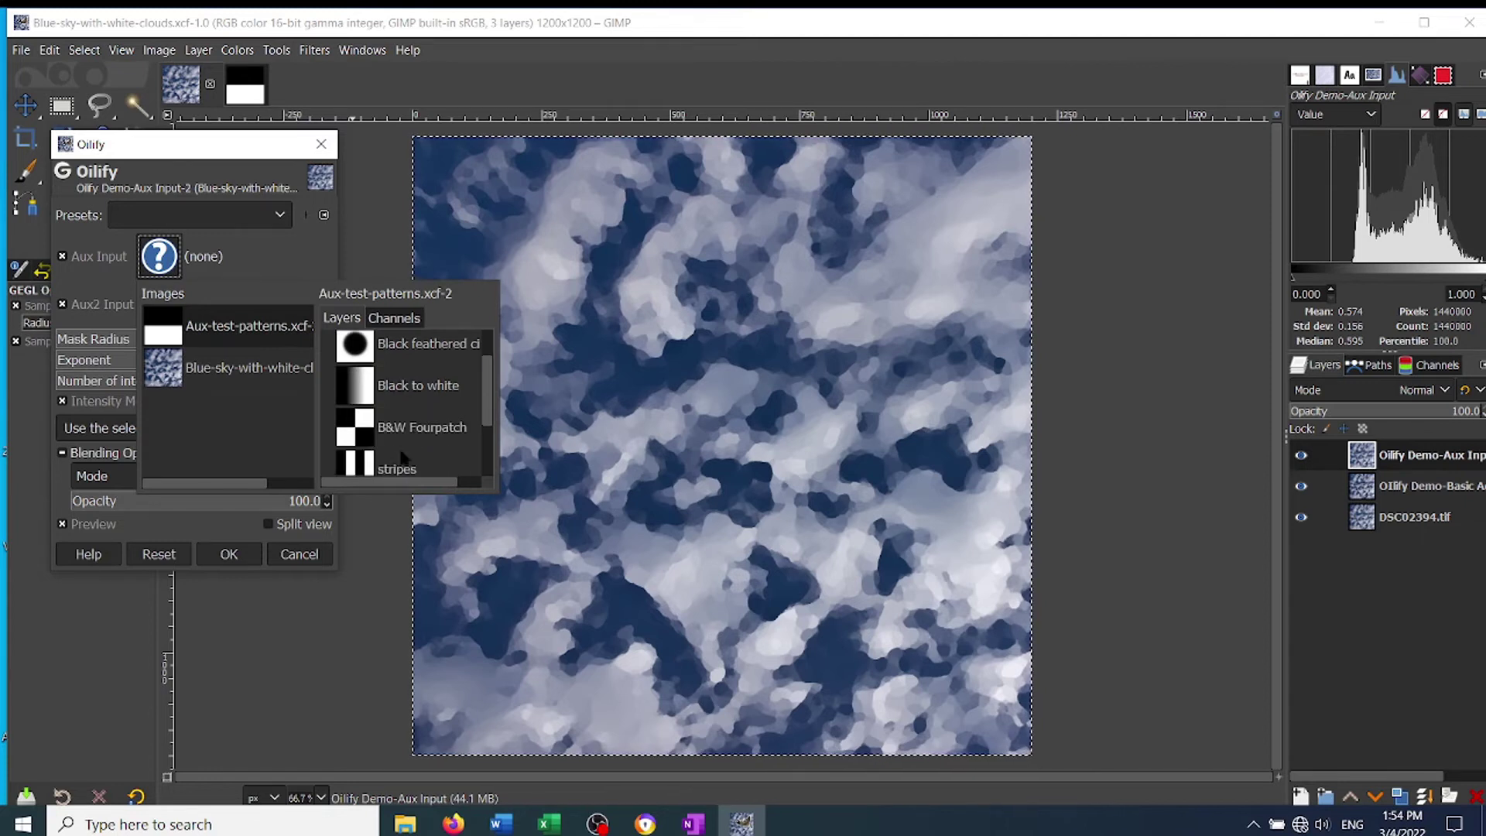
scroll(411, 466, "down", 1)
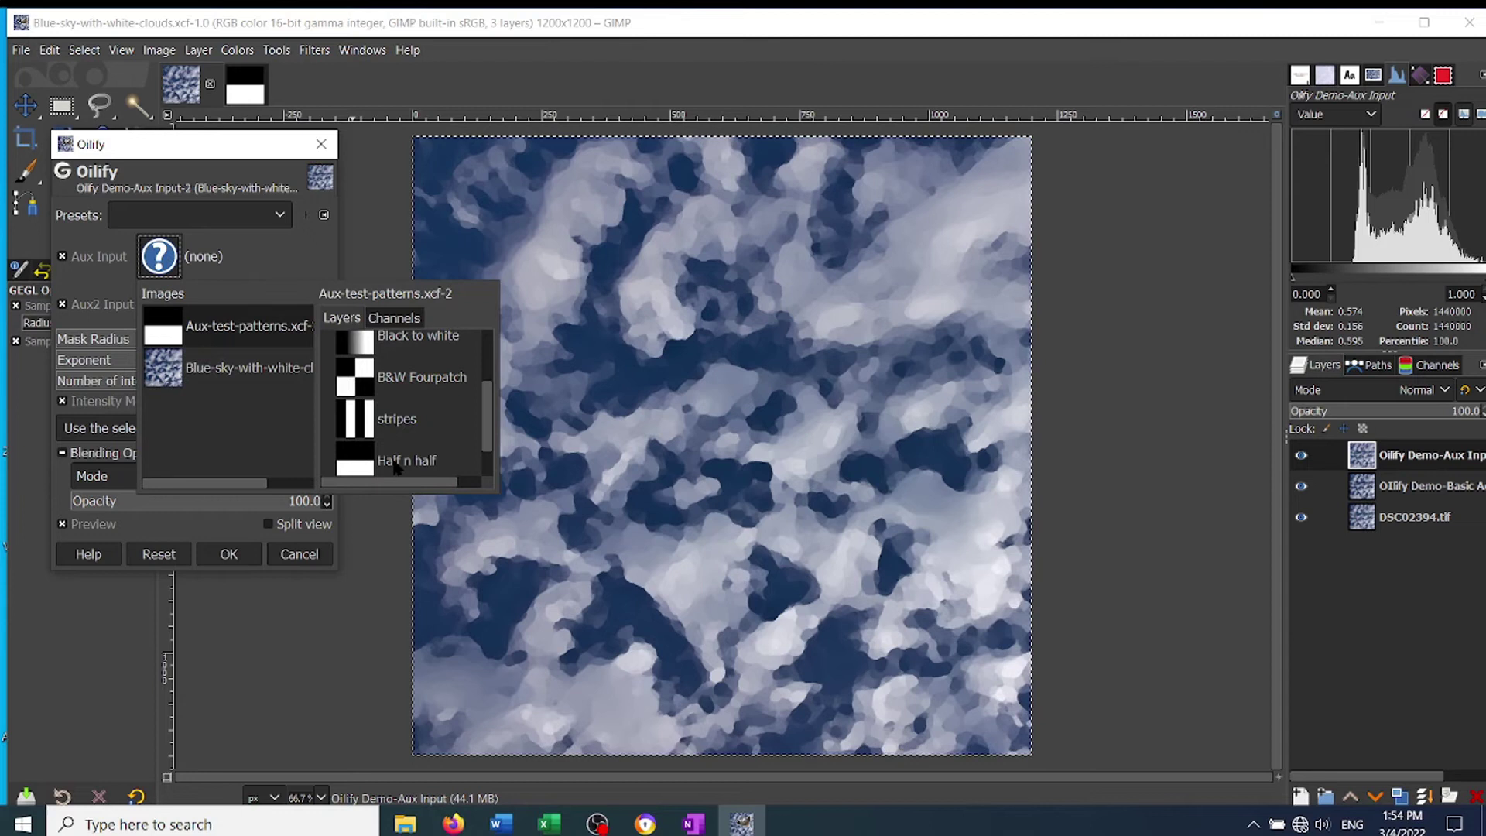
scroll(395, 465, "up", 2)
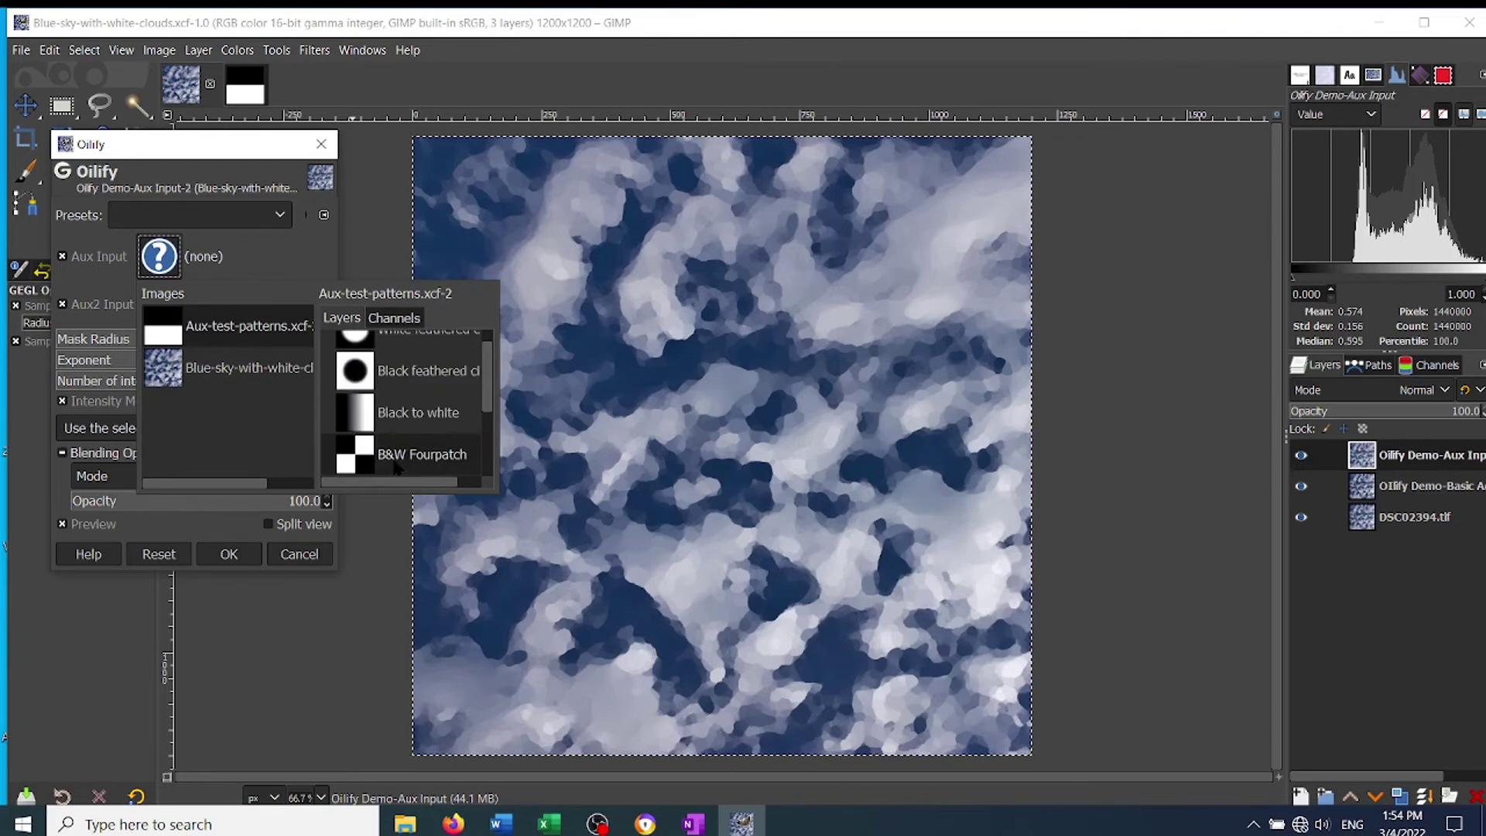
scroll(396, 468, "down", 2)
left_click(404, 461)
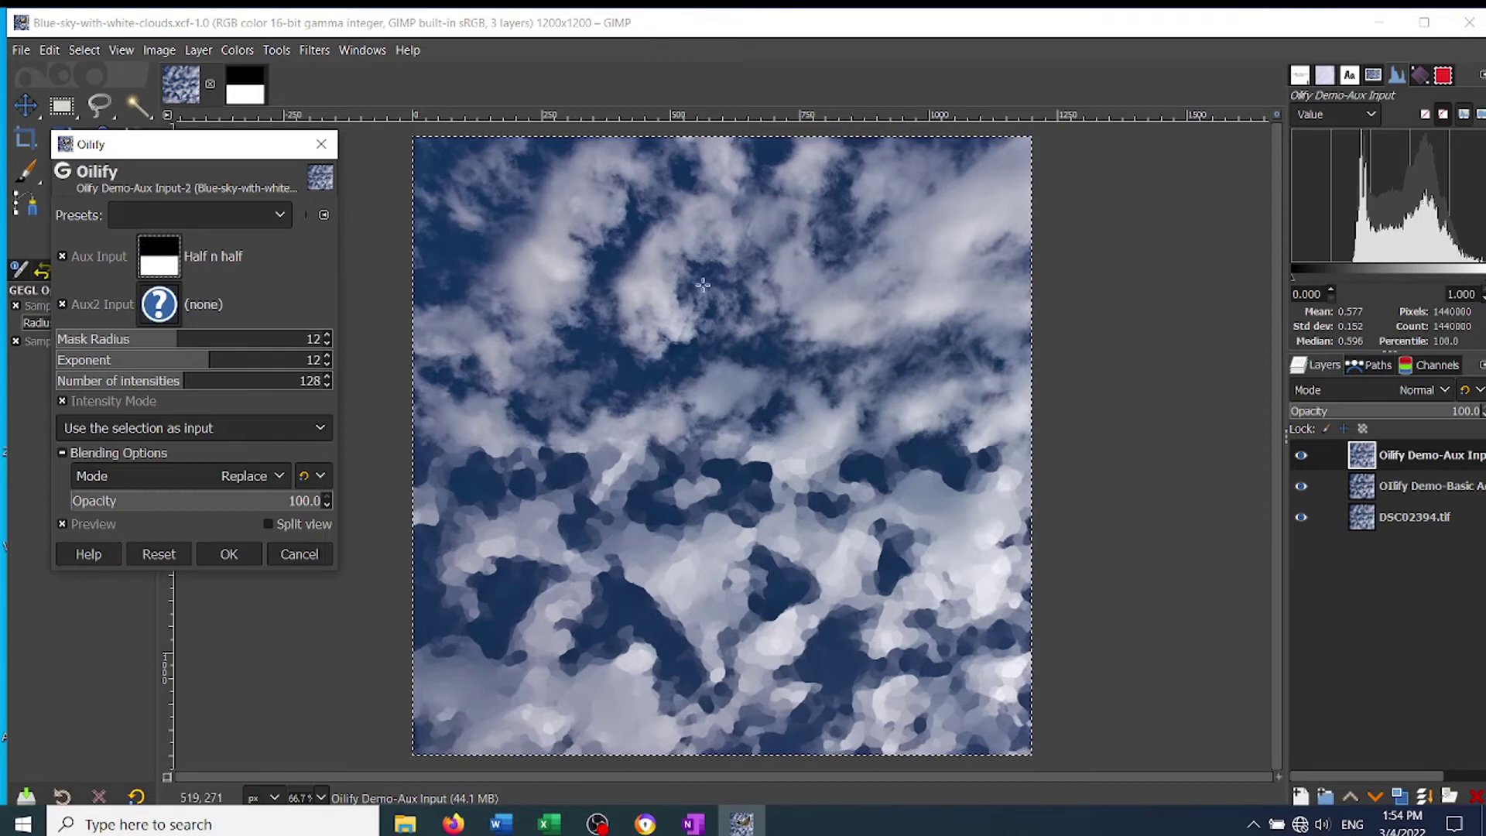
Step: Toggle the preview off and back on to compare the painted clouds with the original
left_click(63, 524)
left_click(63, 523)
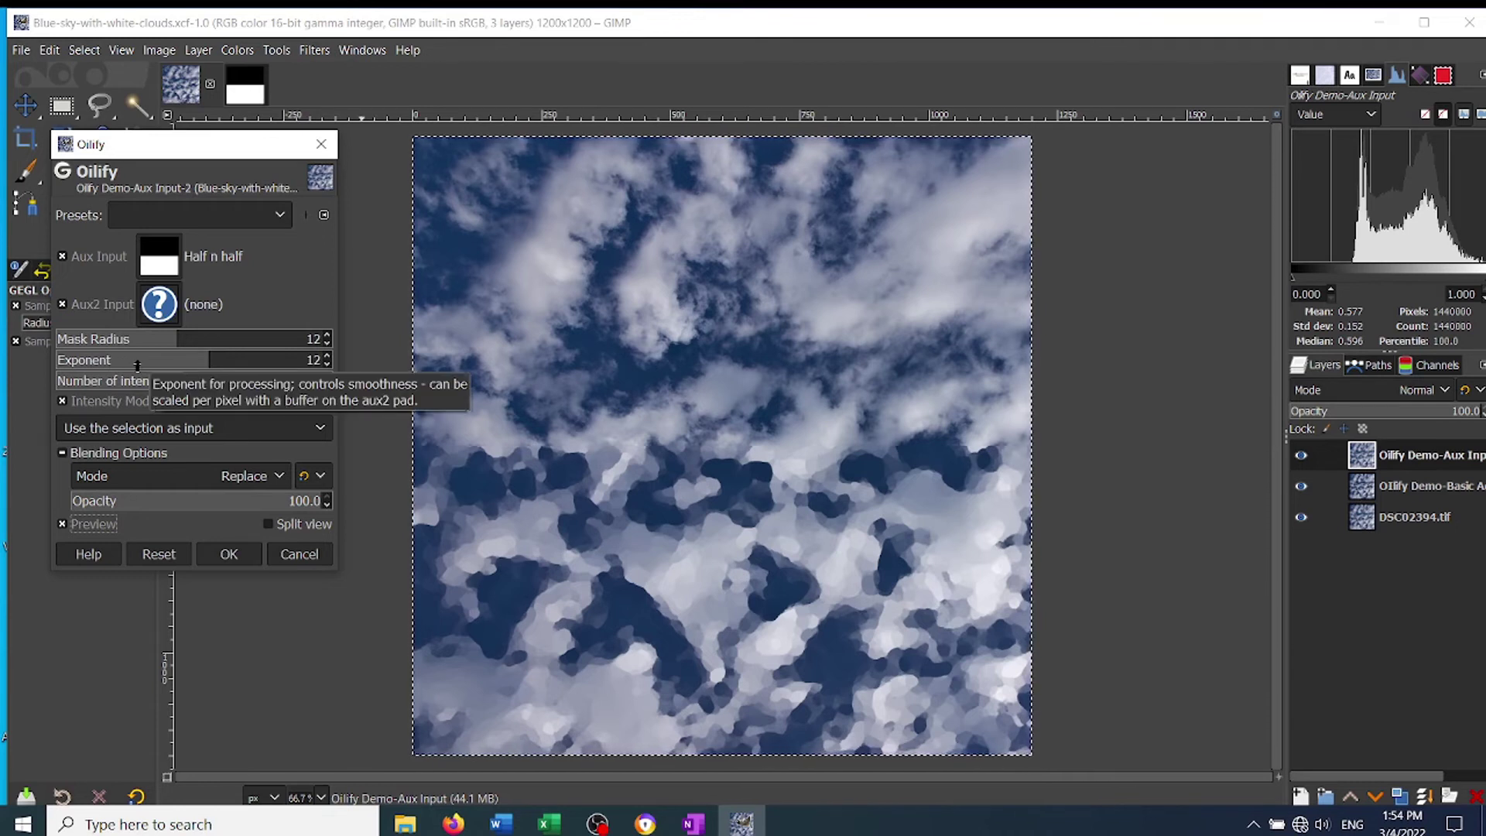
left_click(159, 305)
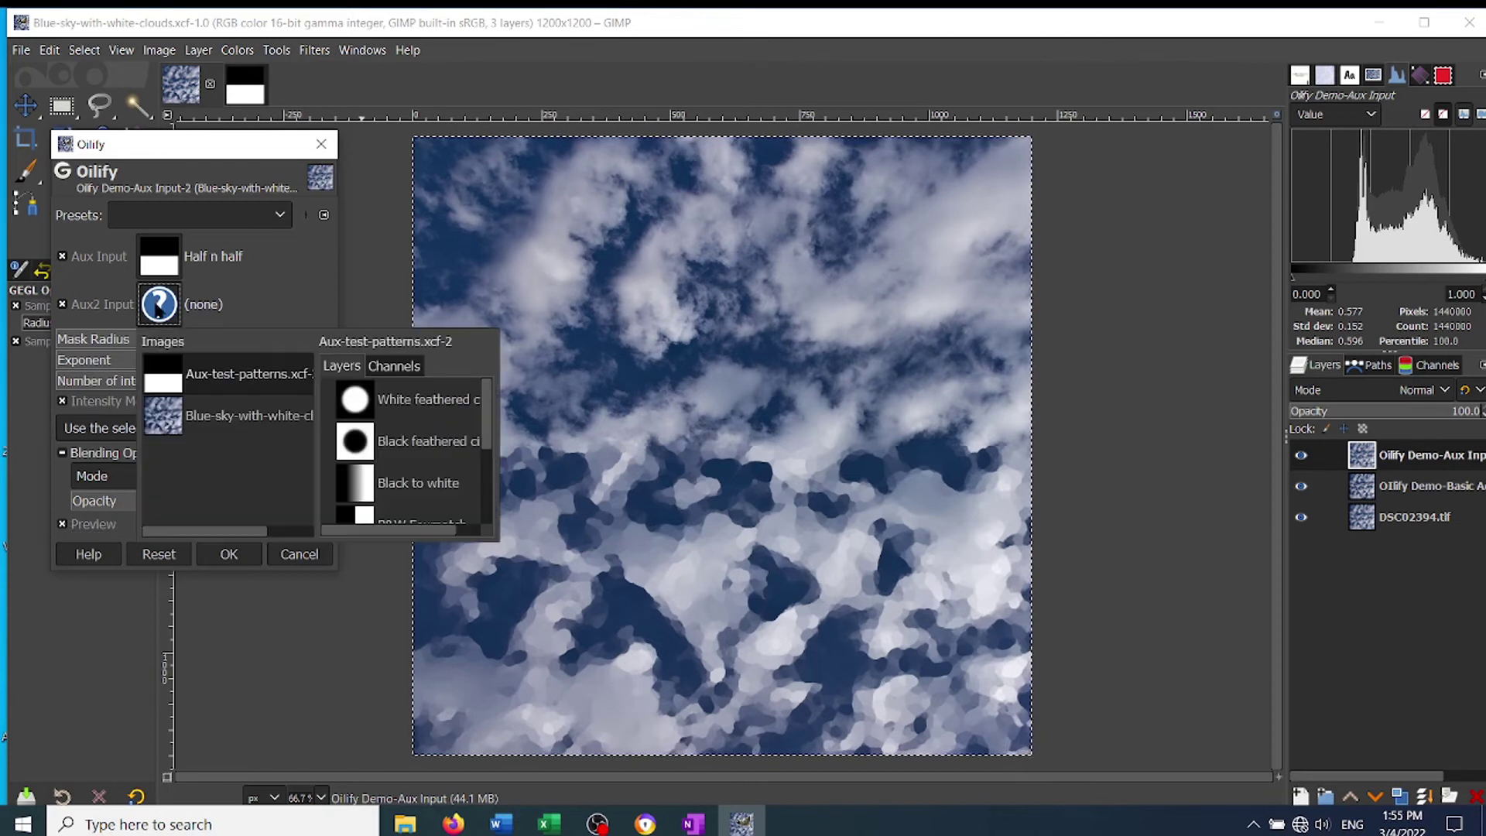
Step: Pick the stripes layer as Aux2 Input and set the Oilify exponent to 19
scroll(403, 486, "down", 3)
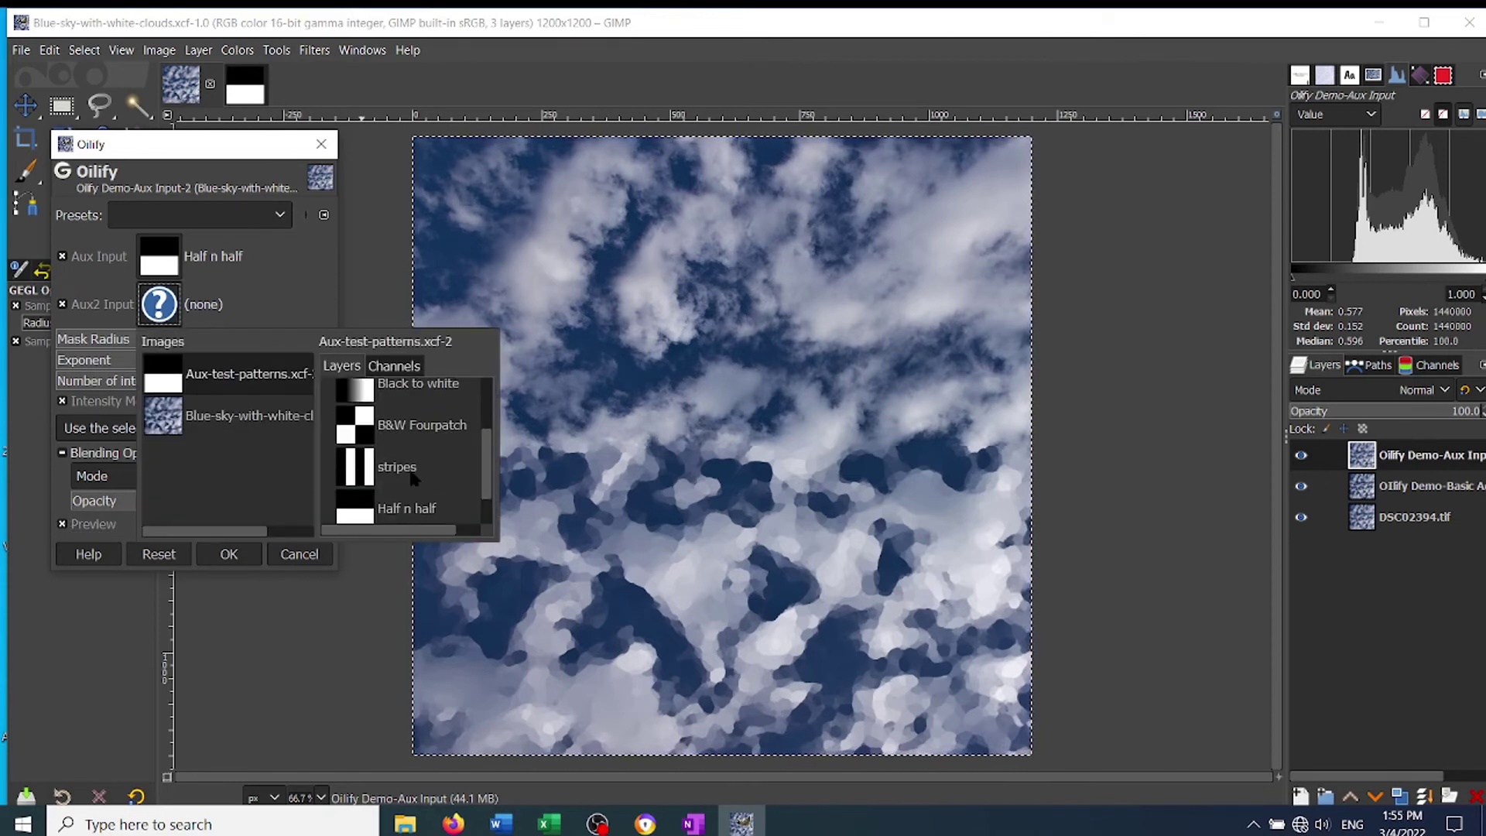
scroll(418, 484, "up", 3)
scroll(421, 480, "down", 3)
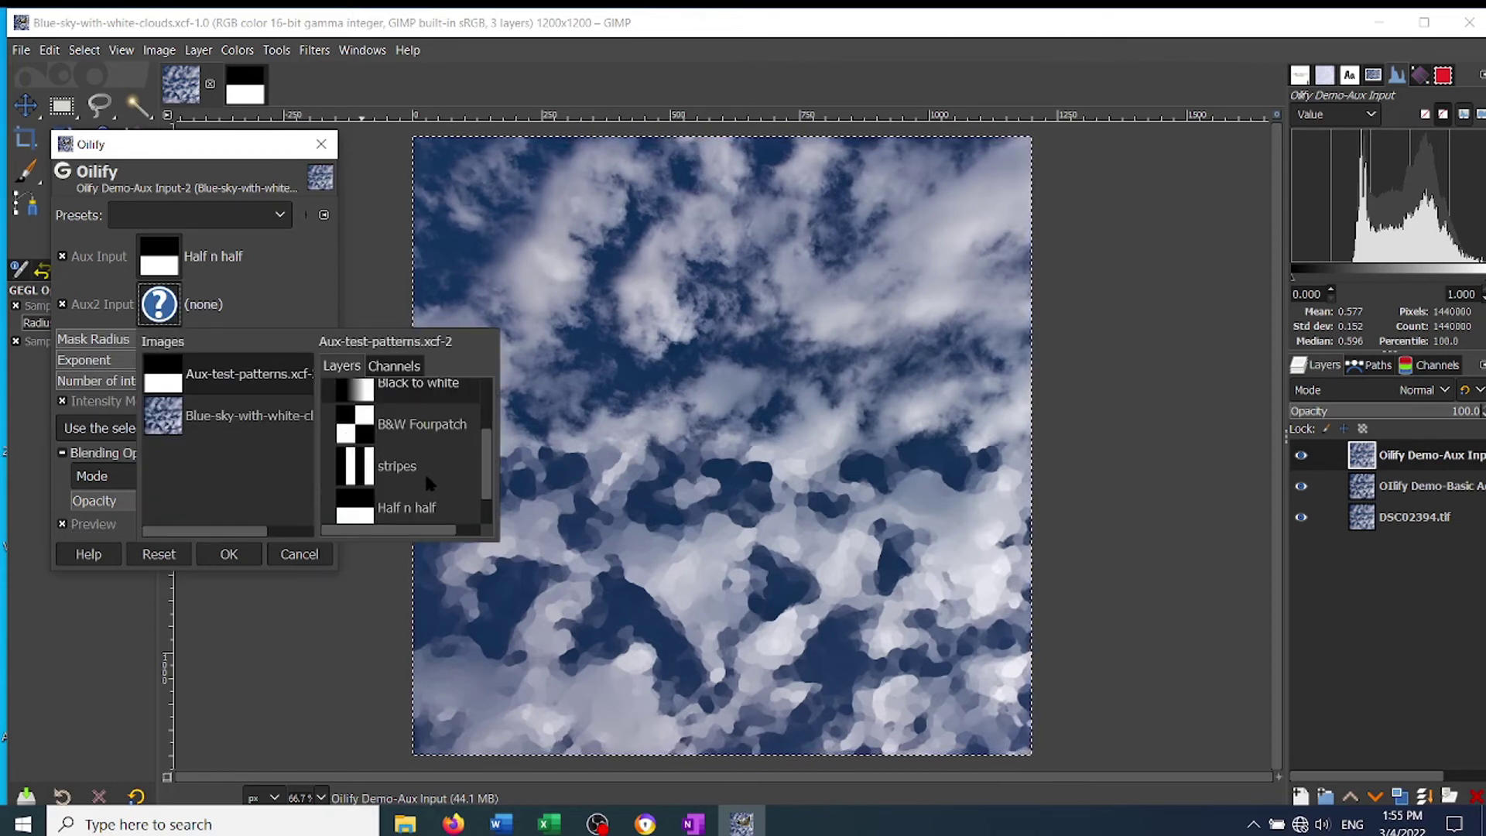
left_click(427, 481)
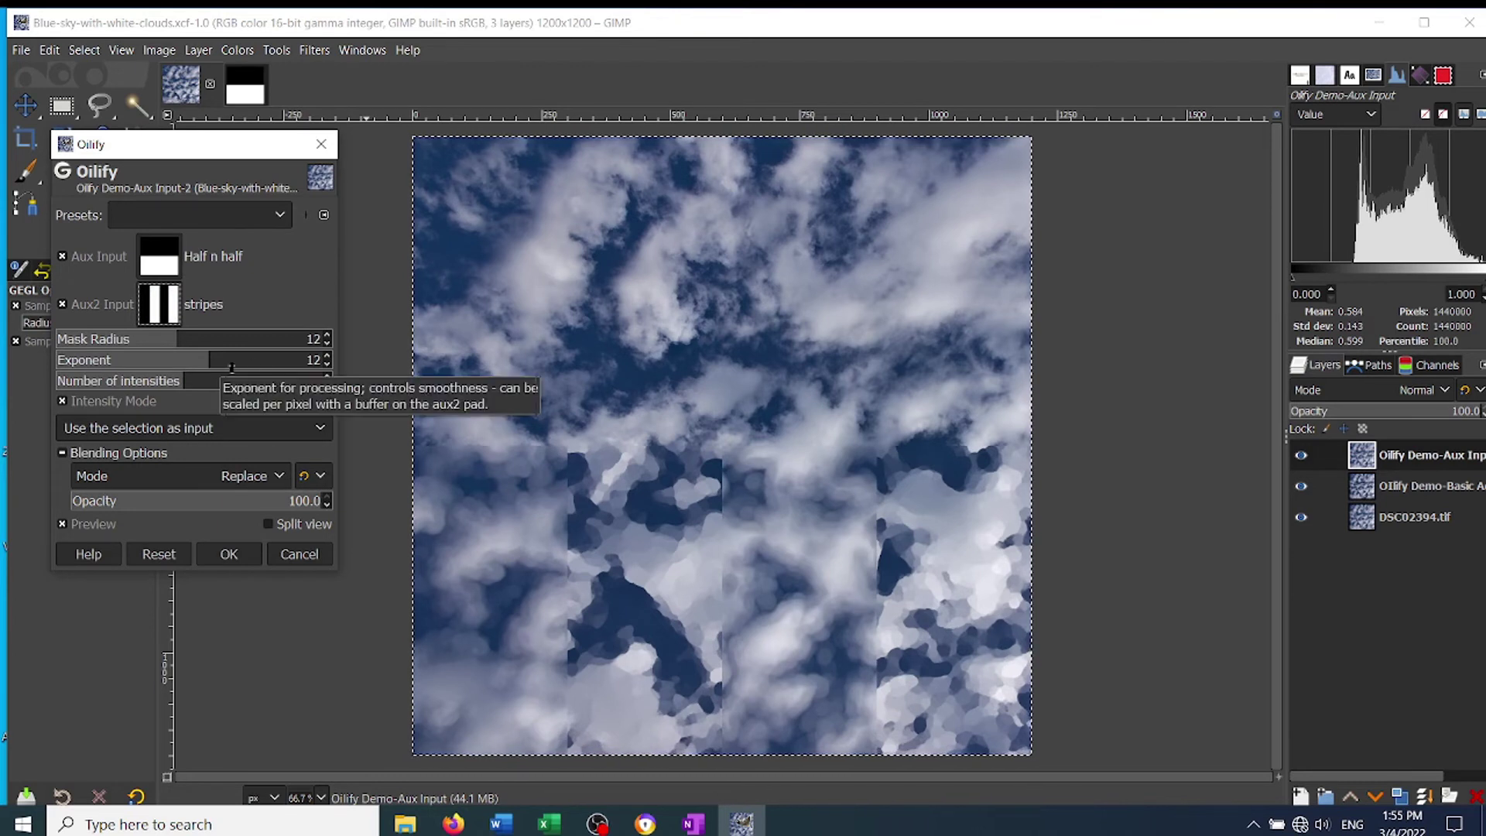
left_click(306, 364)
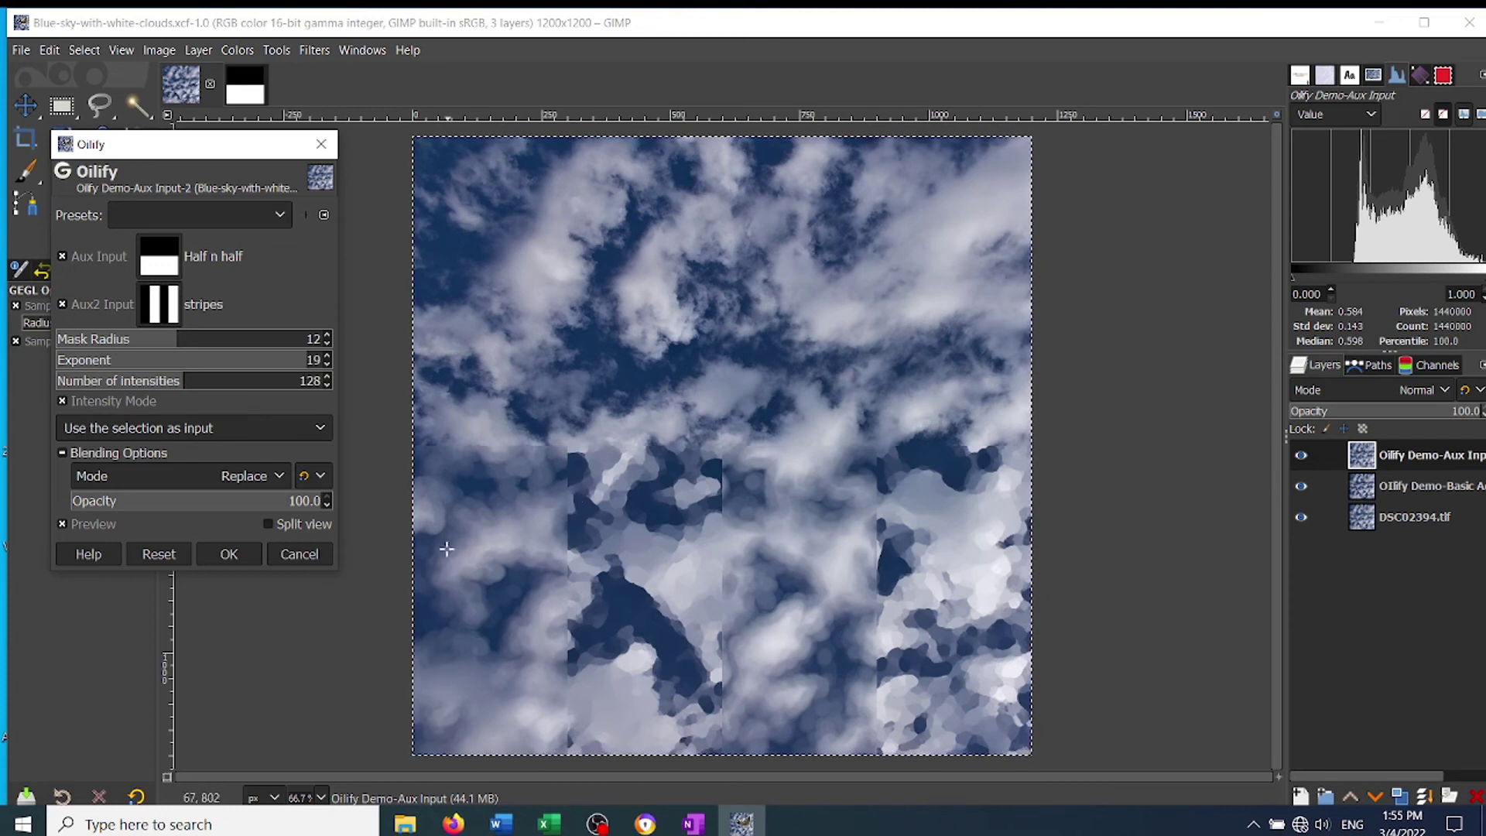
left_click(151, 359)
left_click(168, 312)
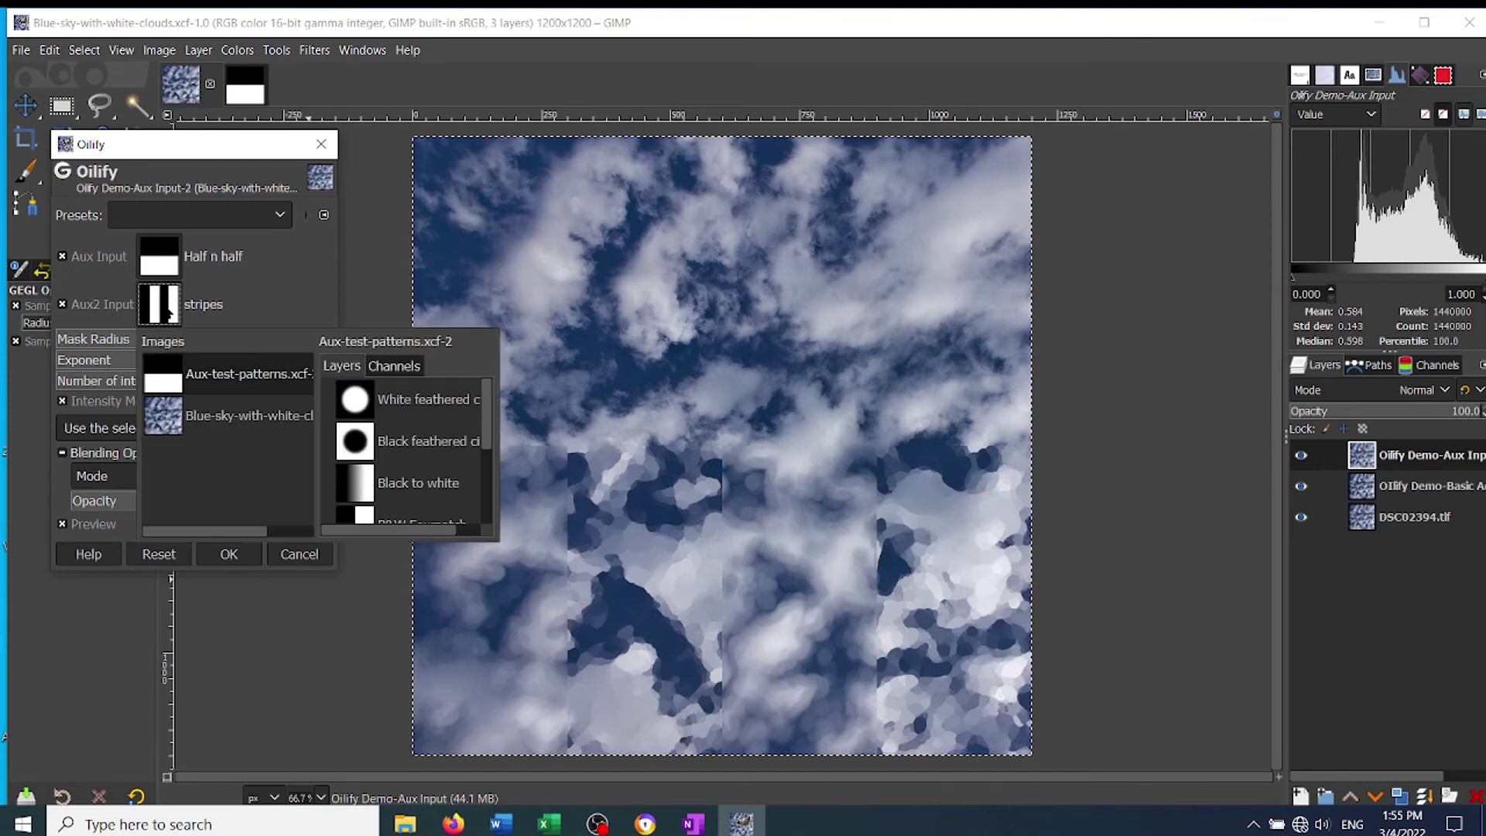
Step: Swap the Aux2 Input to the Black to white gradient layer from Aux-test-patterns
left_click(391, 485)
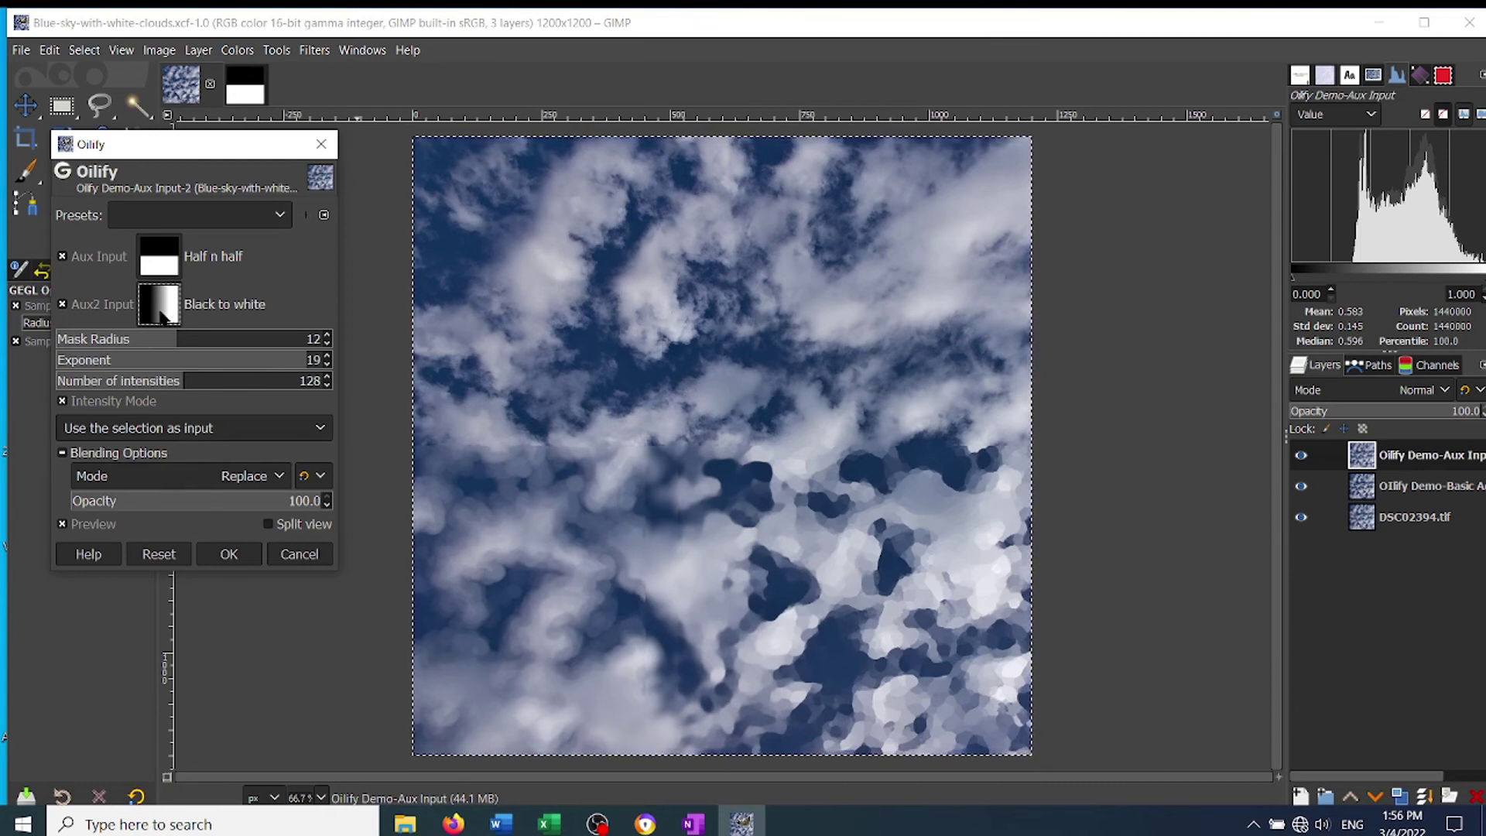
Step: Double-click B&W Fourpatch in the Aux Input chooser and lower the exponent to 2
left_click(159, 267)
scroll(418, 434, "down", 3)
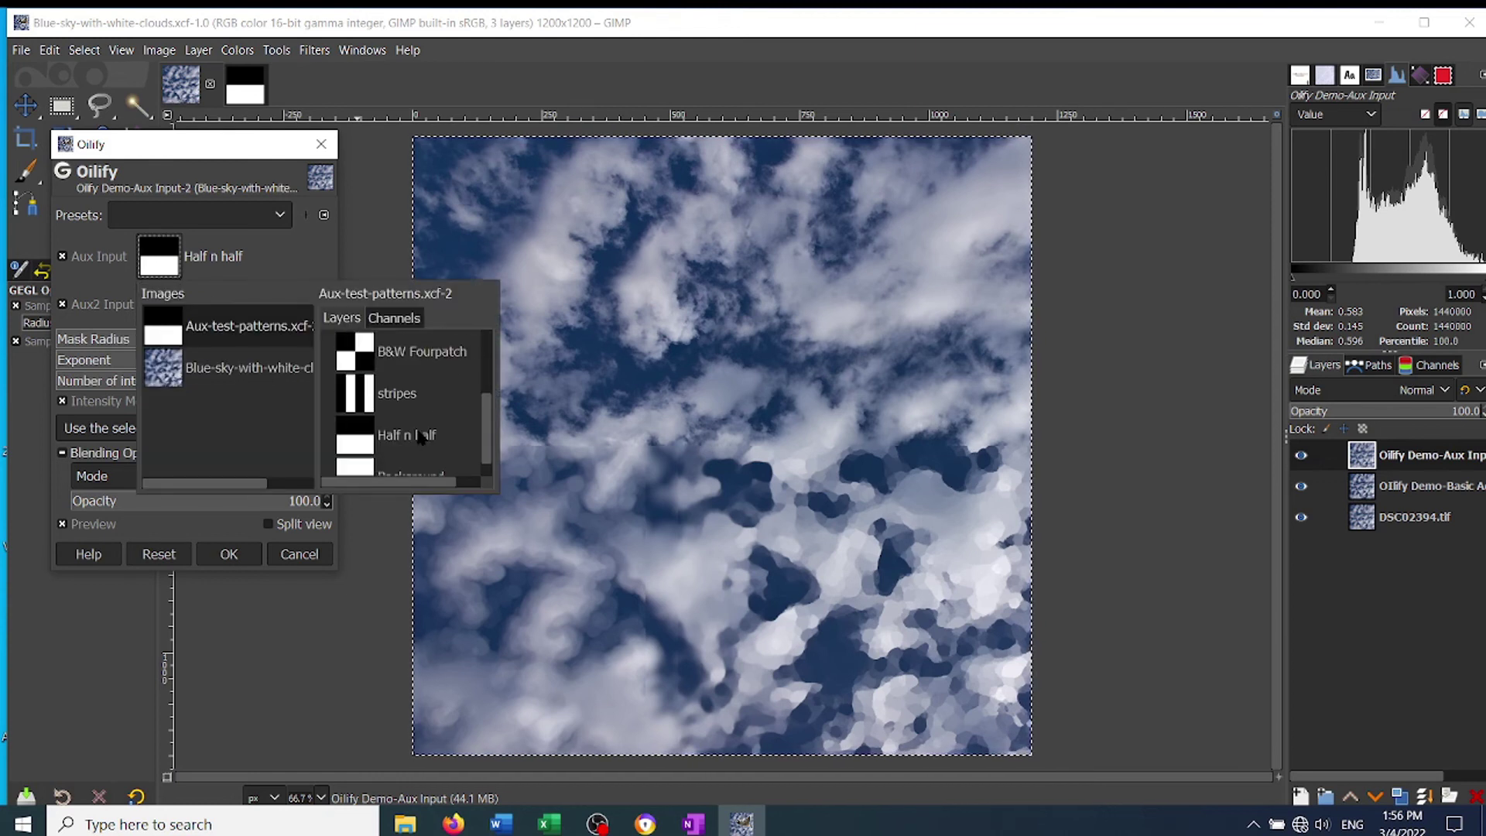
scroll(395, 379, "up", 3)
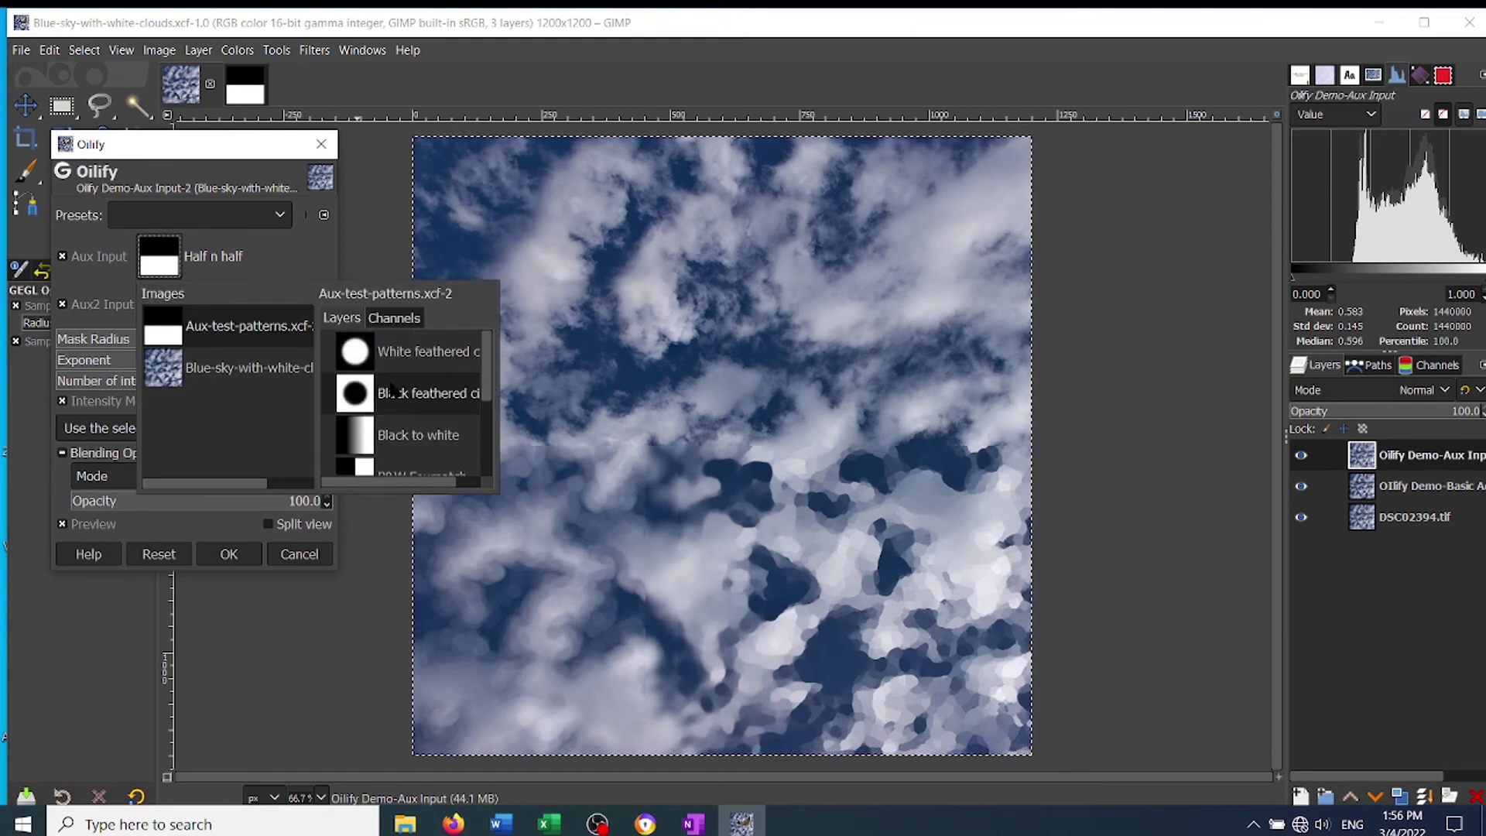
scroll(415, 425, "down", 1)
double_click(432, 425)
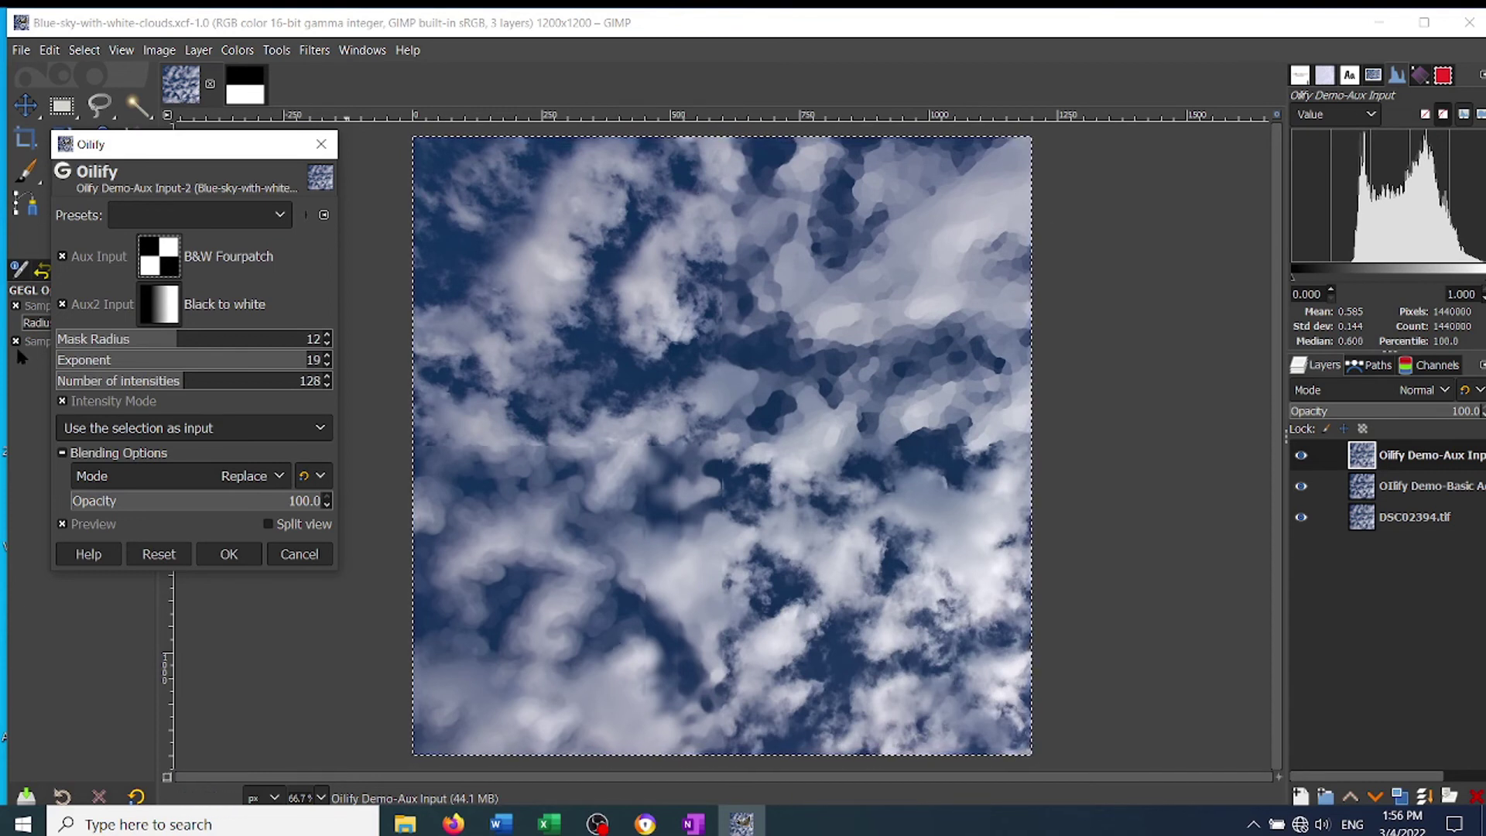
left_click(72, 364)
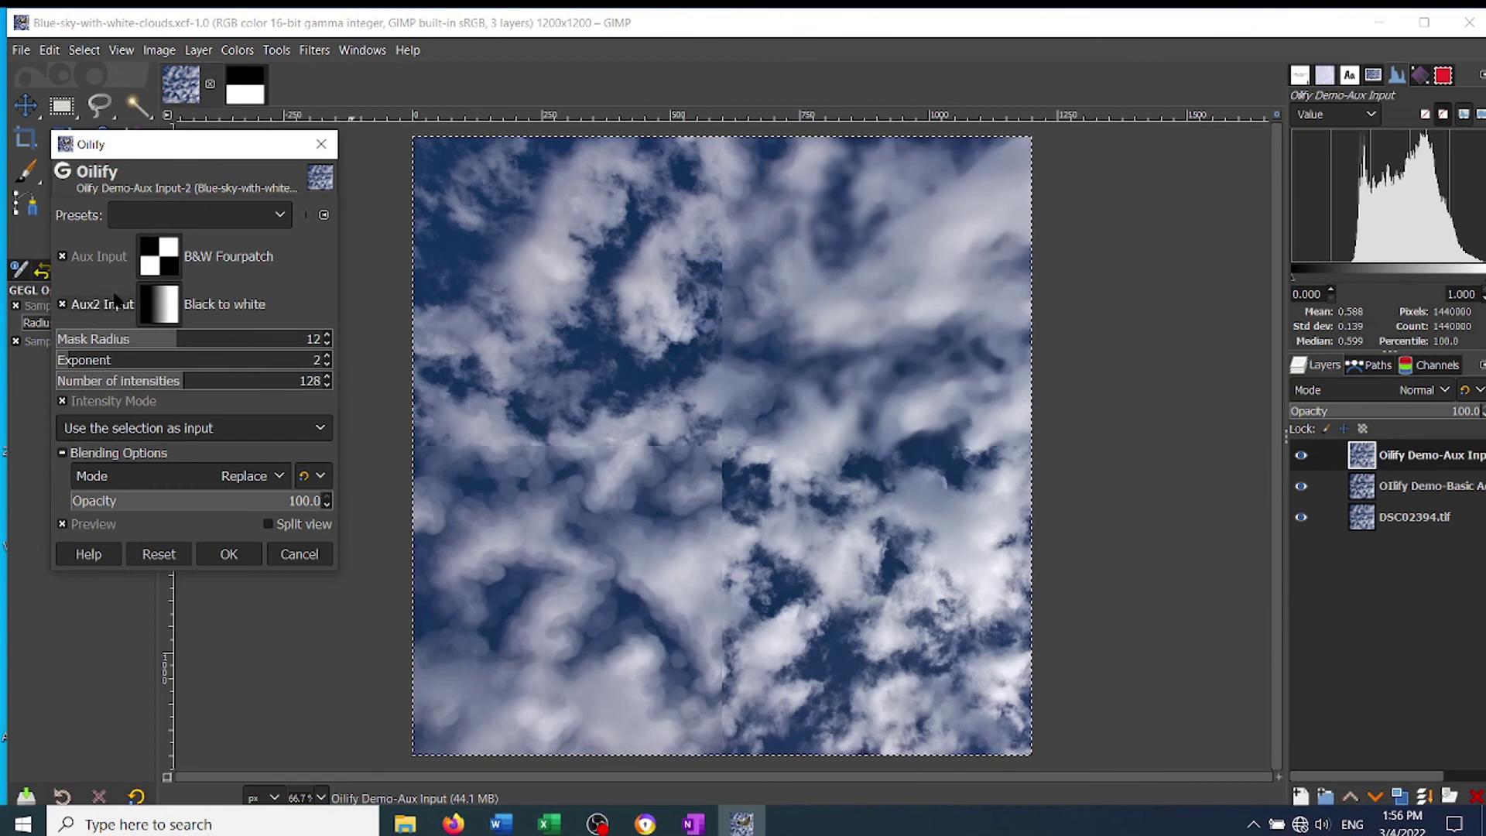
left_click(158, 304)
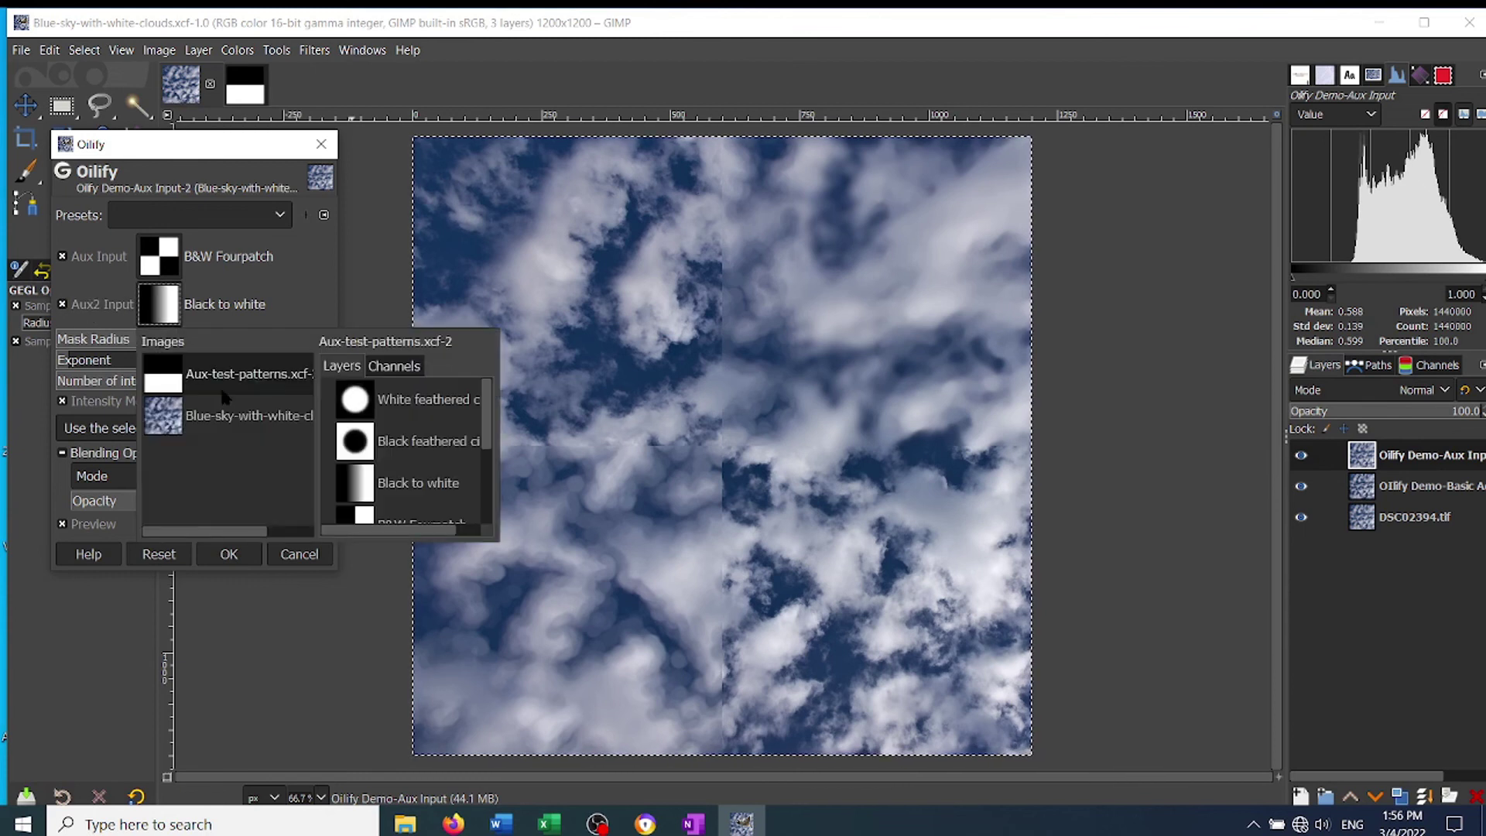
Step: Try White feathered circle as Aux2 with Mask Radius 17 and Exponent 19, then cancel Oilify
left_click(433, 410)
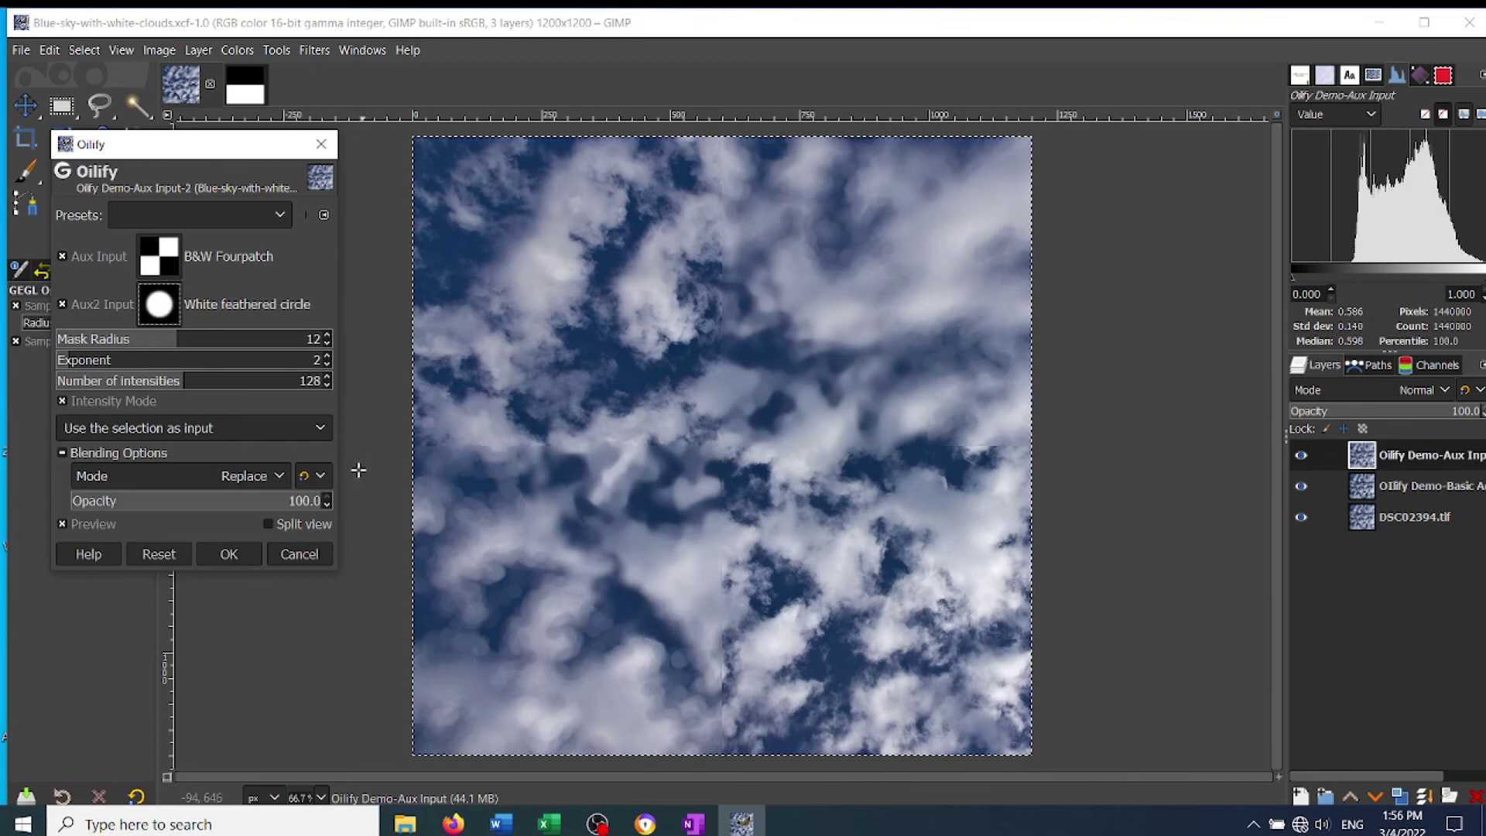
left_click(234, 350)
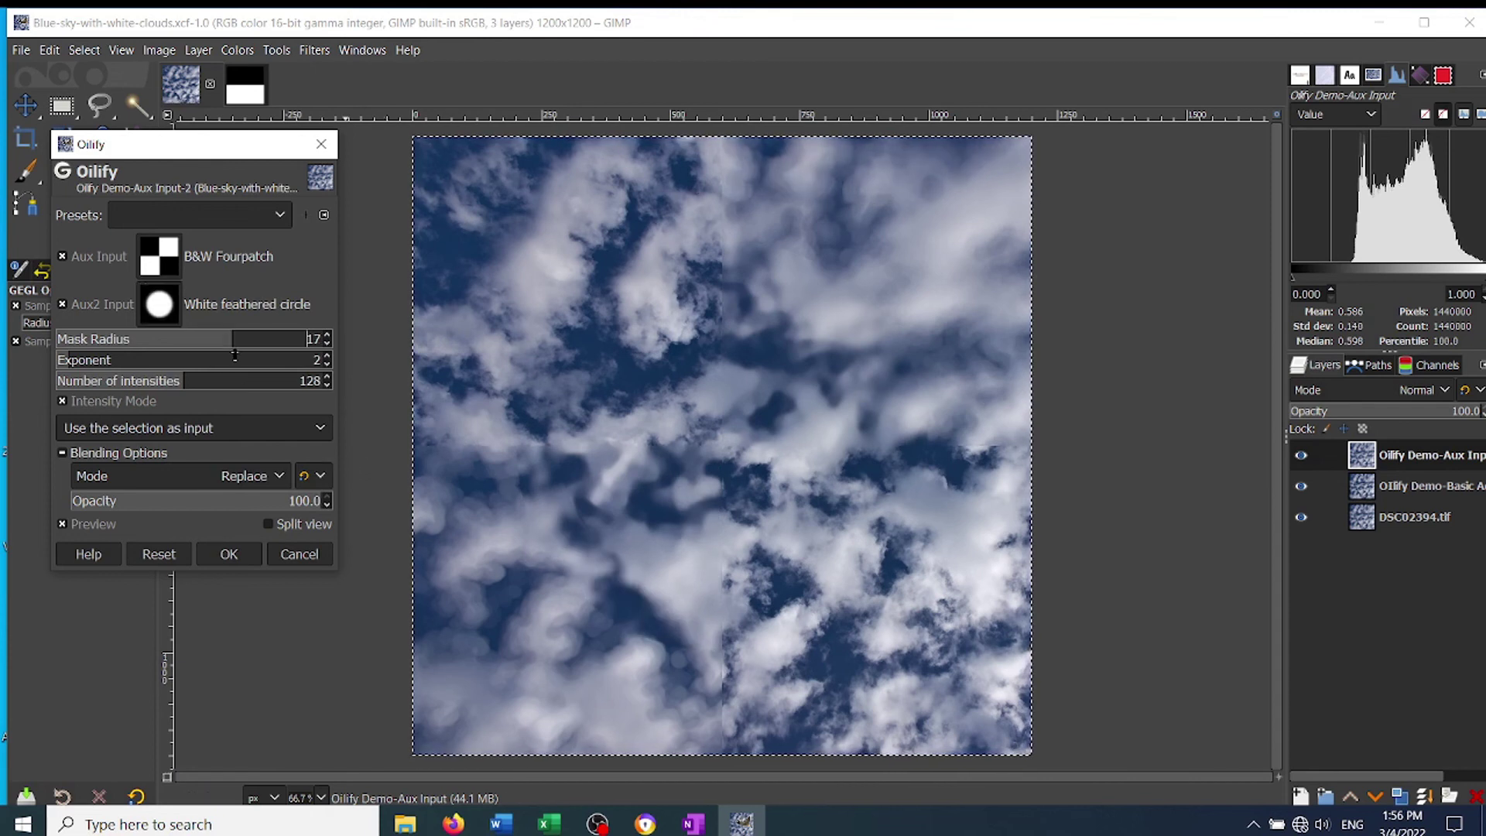
left_click(283, 364)
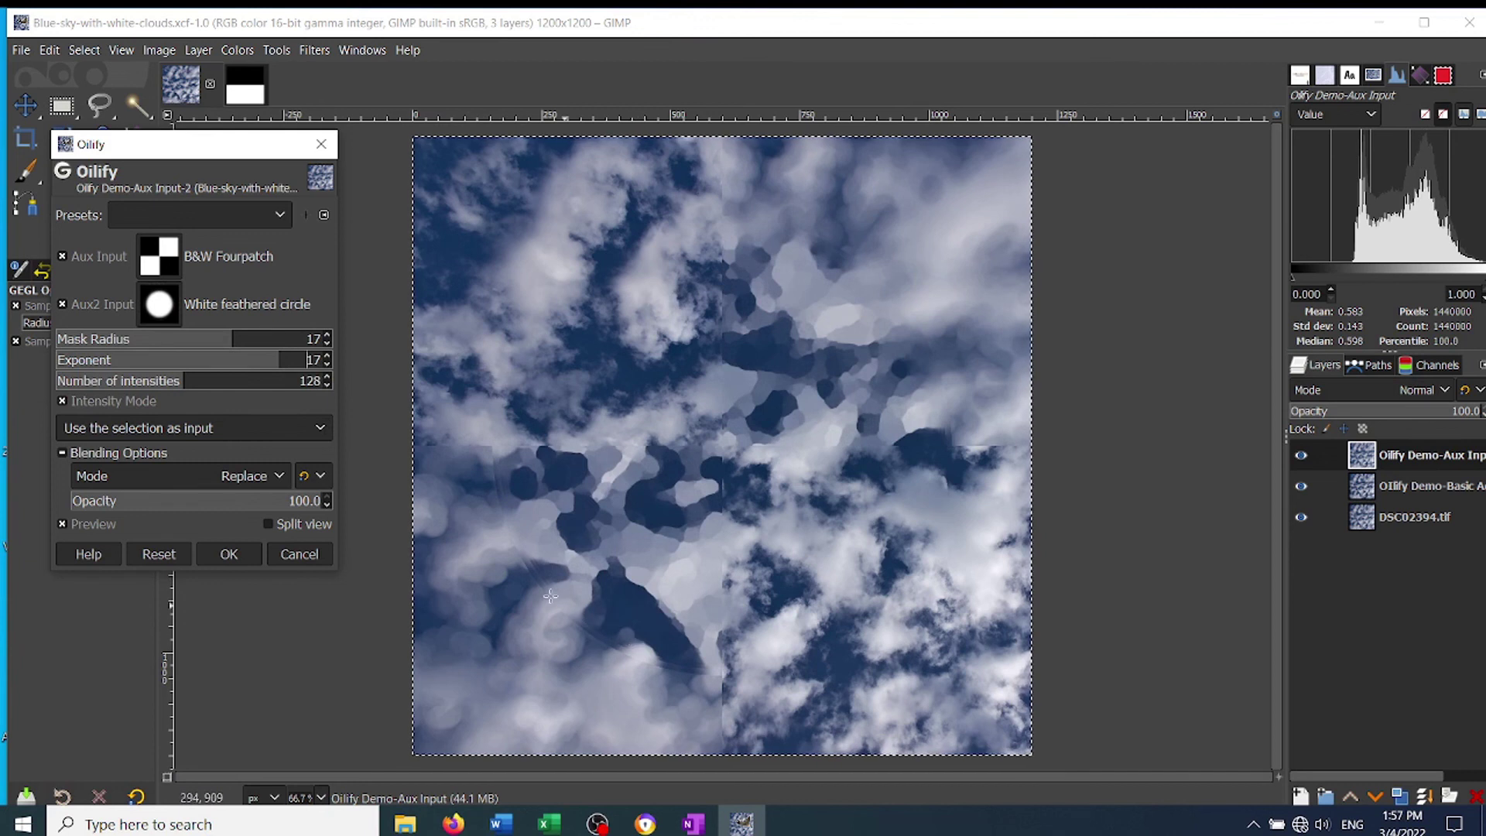
scroll(307, 360, "up", 2)
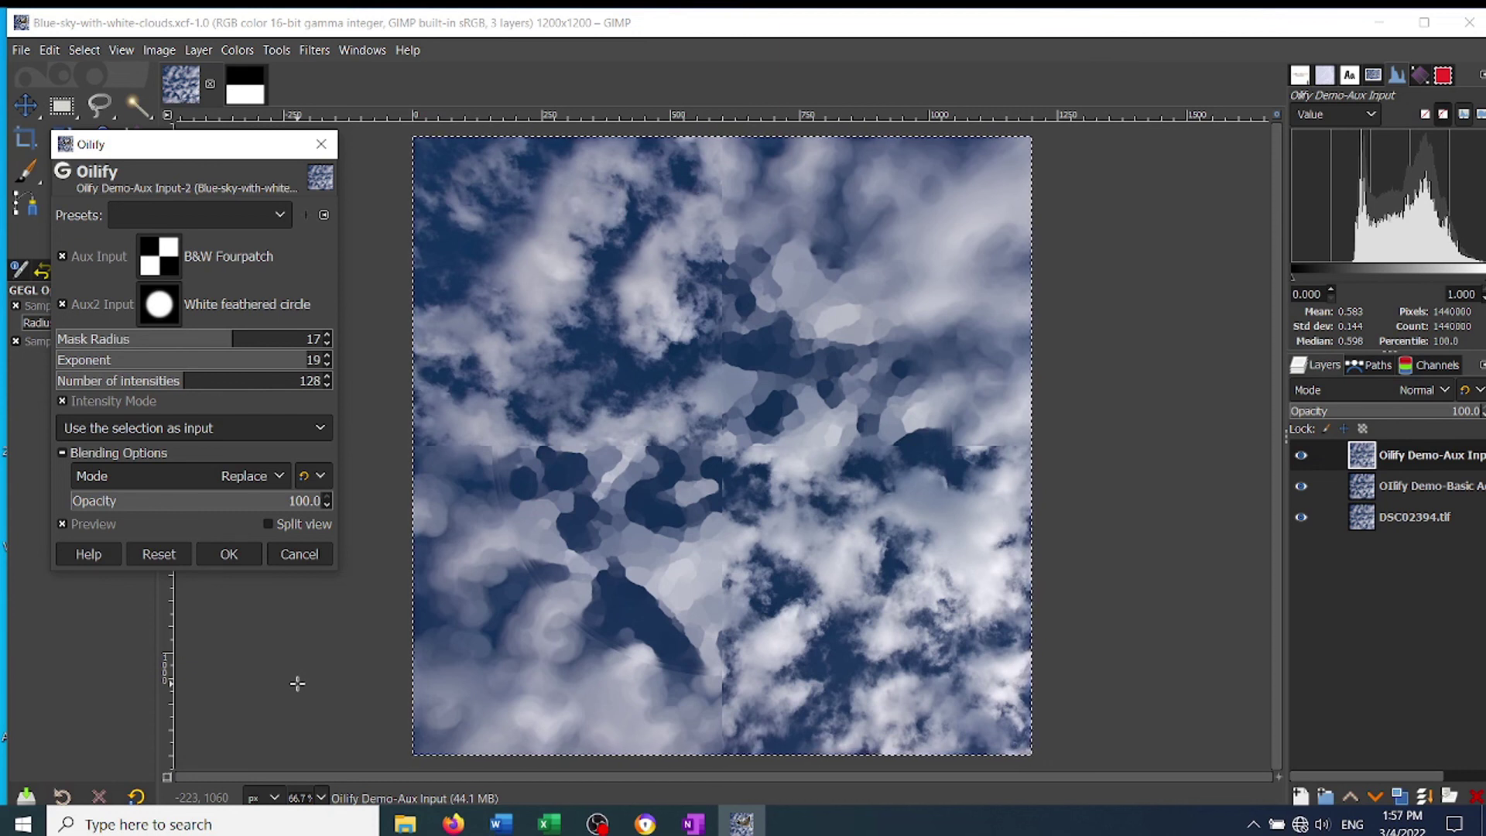
left_click(300, 555)
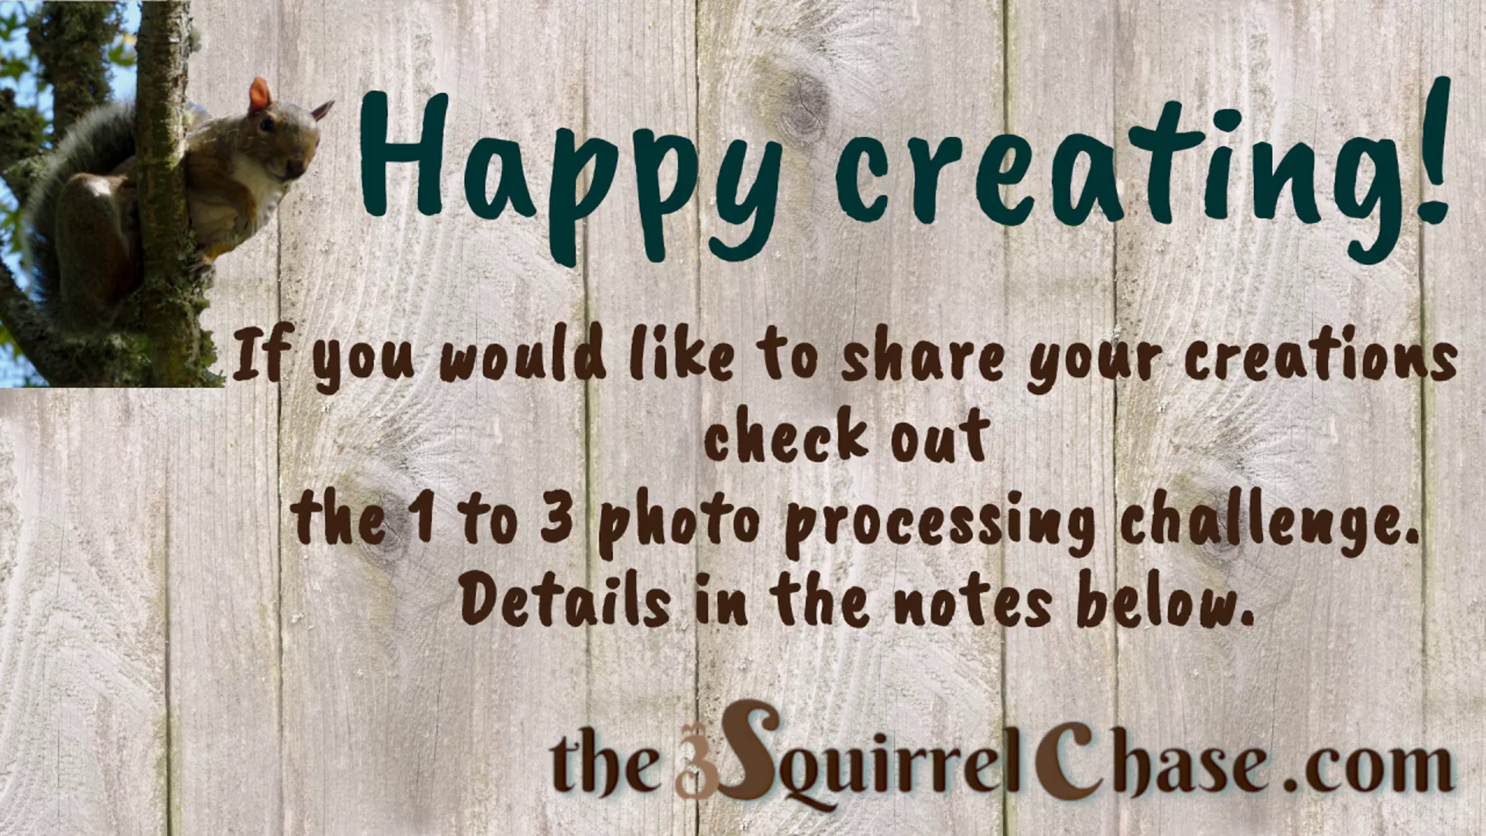